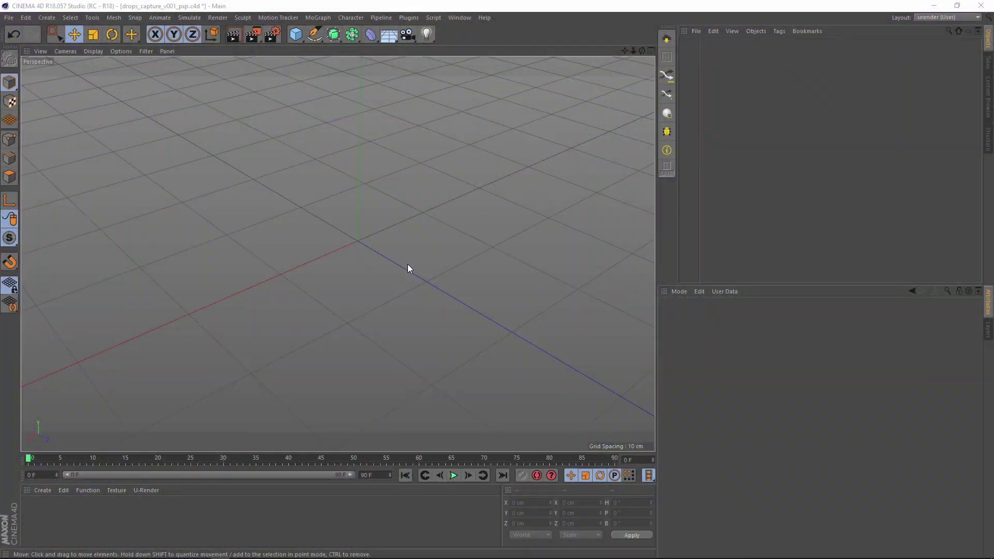
# Step: Add a sphere primitive and set its radius to 5 cm
pyautogui.moveTo(296, 34); pyautogui.dragTo(516, 69)
pyautogui.click(714, 316)
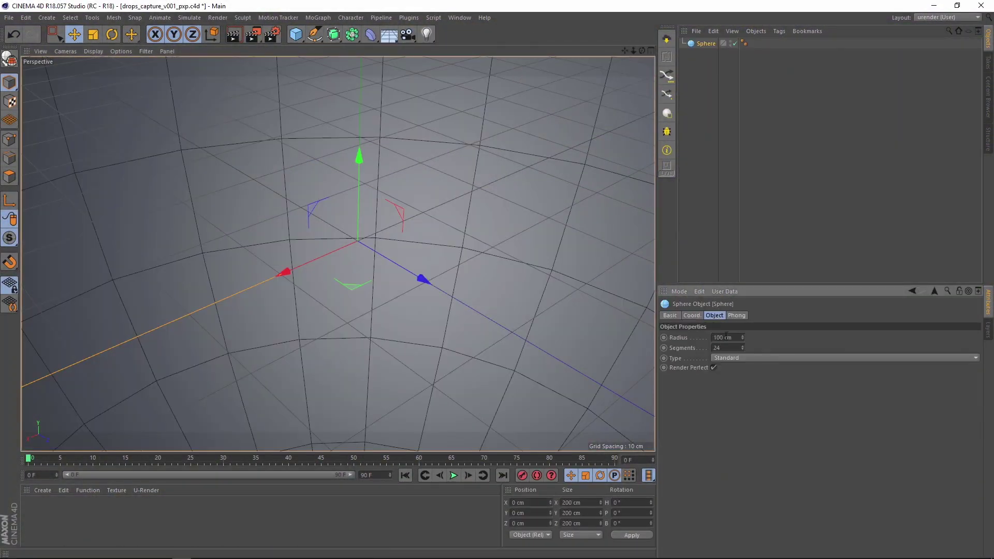
pyautogui.hotkey('ctrl', 'a')
pyautogui.write('5')
pyautogui.press('Return')
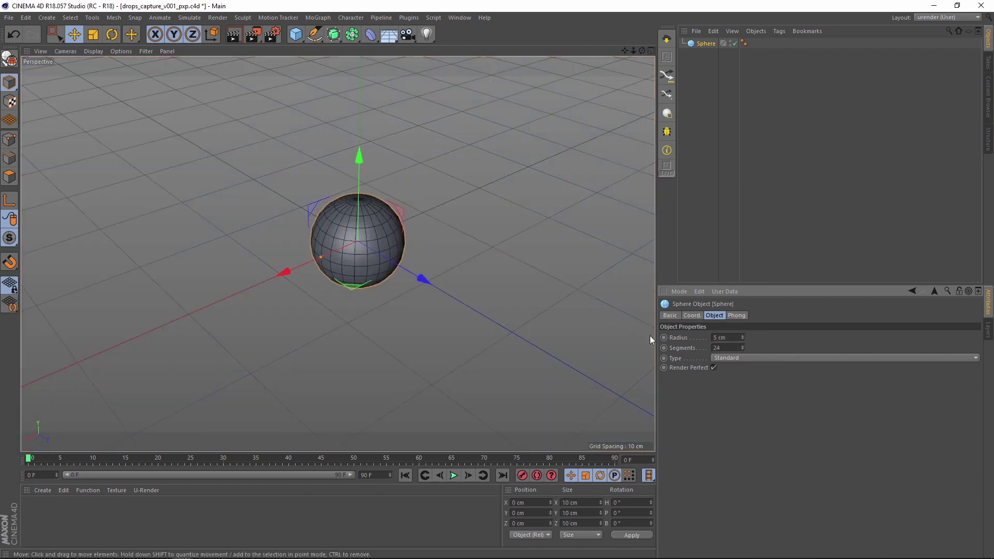
# Step: Set the sphere's type to Hexahedron and its segments to 9
pyautogui.click(728, 358)
pyautogui.click(750, 388)
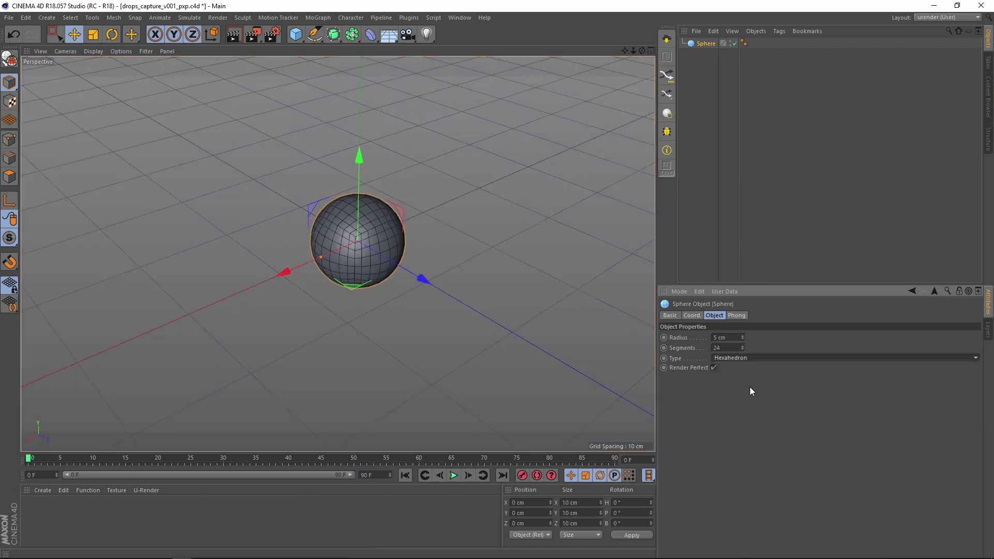
pyautogui.doubleClick(720, 349)
pyautogui.write('9')
pyautogui.press('Return')
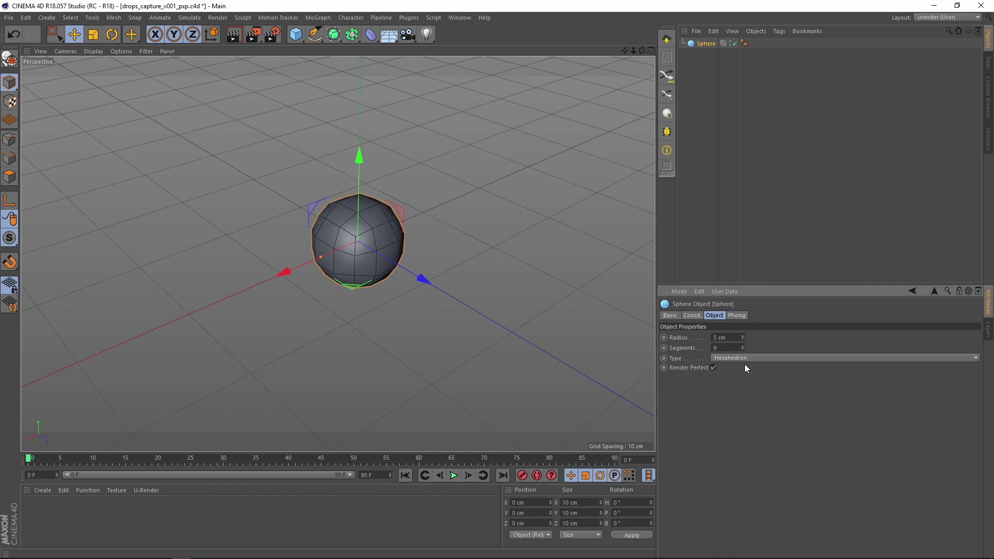
# Step: Make the sphere editable, then scale and raise its lower points to form a flat-bottomed dome about 5 cm tall
pyautogui.keyDown('alt'); pyautogui.moveTo(448, 246); pyautogui.dragTo(364, 191); pyautogui.keyUp('alt')
pyautogui.press('c')
pyautogui.click(10, 139)
pyautogui.press('0')
pyautogui.keyDown('alt'); pyautogui.moveTo(437, 264); pyautogui.dragTo(364, 209); pyautogui.keyUp('alt')
pyautogui.press('t')
pyautogui.moveTo(271, 326); pyautogui.dragTo(387, 244)
pyautogui.press('e')
pyautogui.moveTo(382, 204); pyautogui.dragTo(381, 170)
pyautogui.keyDown('alt'); pyautogui.moveTo(402, 208); pyautogui.dragTo(463, 261); pyautogui.keyUp('alt')
pyautogui.click(9, 83)
pyautogui.keyDown('alt'); pyautogui.moveTo(364, 208); pyautogui.dragTo(337, 231); pyautogui.keyUp('alt')
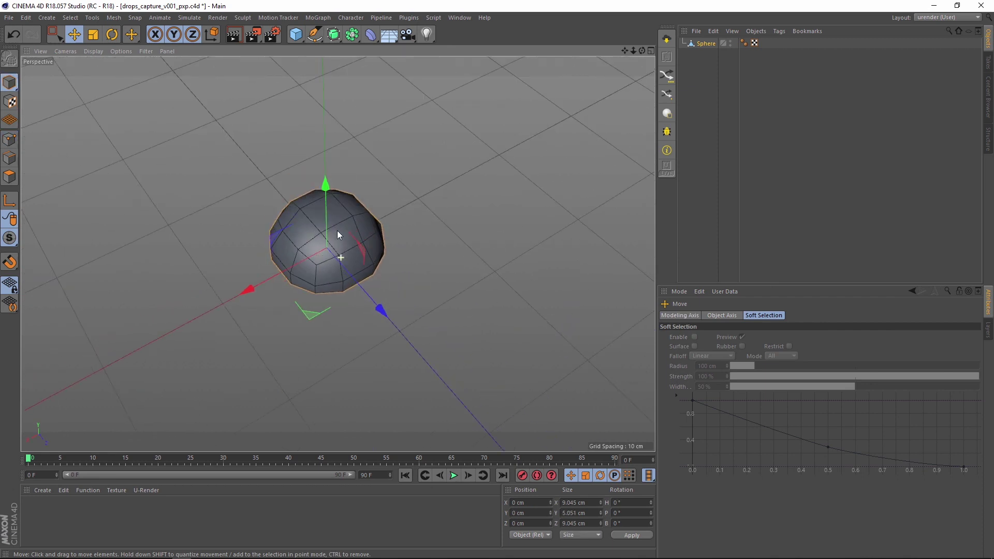
# Step: Add a Subdivision Surface and make the sphere its child to smooth the droplet
pyautogui.keyDown('alt'); pyautogui.click(333, 35); pyautogui.keyUp('alt')
pyautogui.doubleClick(745, 348)
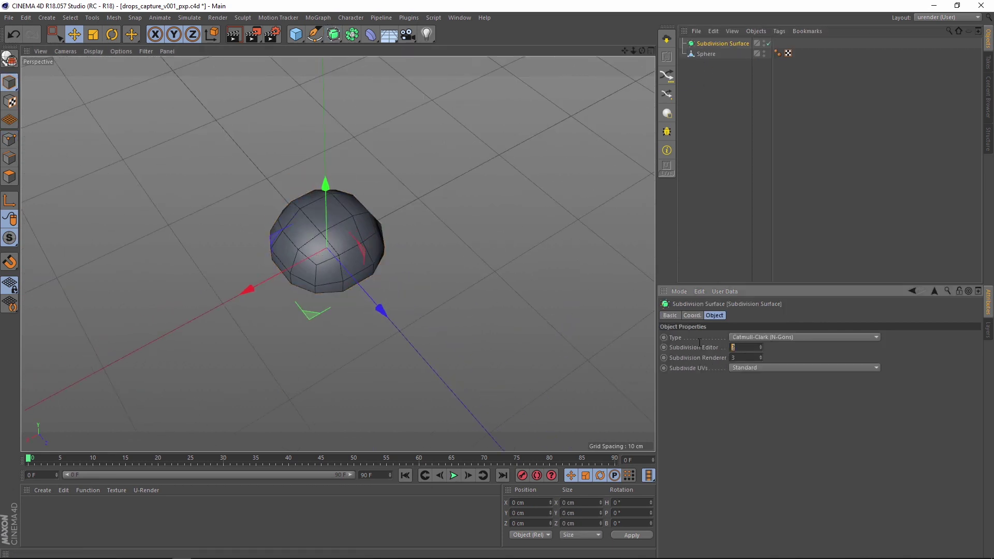
pyautogui.moveTo(711, 55); pyautogui.dragTo(709, 43)
pyautogui.keyDown('alt'); pyautogui.moveTo(314, 255); pyautogui.dragTo(251, 330); pyautogui.keyUp('alt')
# Step: Stretch the sphere slightly along its Z axis to about 10.3 cm
pyautogui.click(710, 55)
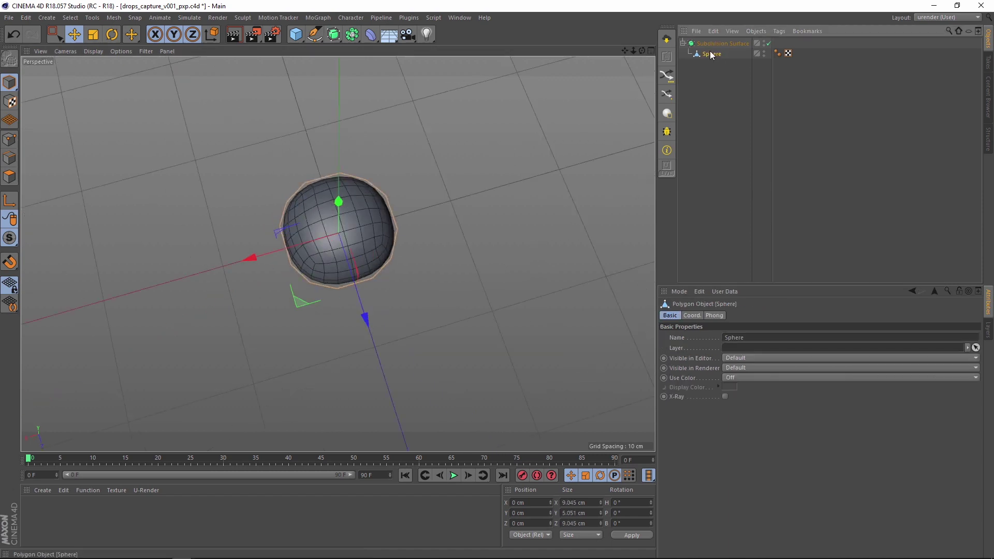
pyautogui.press('t')
pyautogui.keyDown('alt'); pyautogui.moveTo(343, 235); pyautogui.dragTo(323, 272); pyautogui.keyUp('alt')
pyautogui.moveTo(362, 318); pyautogui.dragTo(366, 333)
pyautogui.keyDown('alt'); pyautogui.moveTo(355, 274); pyautogui.dragTo(326, 282); pyautogui.keyUp('alt')
pyautogui.keyDown('alt'); pyautogui.moveTo(316, 261); pyautogui.dragTo(323, 229, button='middle'); pyautogui.keyUp('alt')
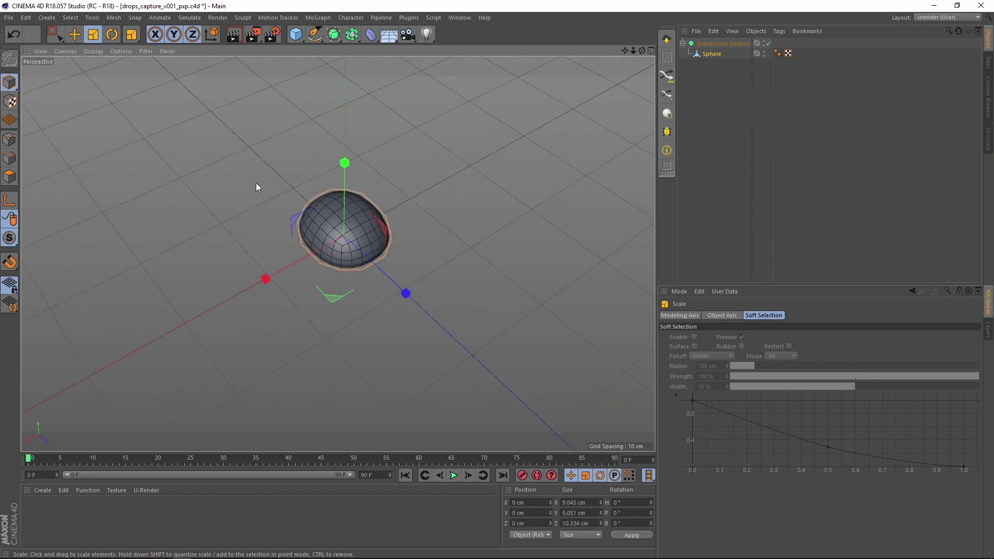
# Step: Add a plane as the floor beneath the droplet
pyautogui.press('space')
pyautogui.click(767, 136)
pyautogui.moveTo(300, 34); pyautogui.dragTo(390, 67)
pyautogui.keyDown('alt'); pyautogui.moveTo(374, 221); pyautogui.dragTo(393, 207); pyautogui.keyUp('alt')
pyautogui.click(394, 286)
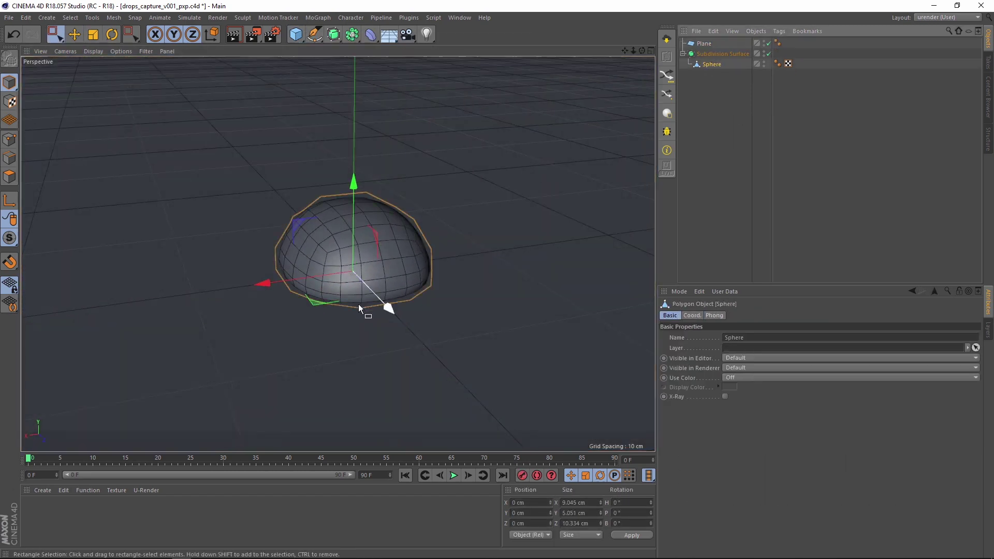
pyautogui.keyDown('alt'); pyautogui.moveTo(393, 285); pyautogui.dragTo(353, 249); pyautogui.keyUp('alt')
pyautogui.moveTo(364, 207); pyautogui.dragTo(365, 205)
pyautogui.keyDown('alt'); pyautogui.moveTo(373, 239); pyautogui.dragTo(377, 290); pyautogui.keyUp('alt')
# Step: Examine the varied drop shapes on the floor and the individual drop objects inside drops_grp
pyautogui.scroll(-5, 378, 233)
pyautogui.click(728, 127)
pyautogui.moveTo(359, 213)
pyautogui.keyDown('alt'); pyautogui.mouseDown()
pyautogui.moveTo(334, 225)
pyautogui.moveTo(343, 213)
pyautogui.mouseUp(); pyautogui.keyUp('alt')
pyautogui.scroll(3, 360, 203)
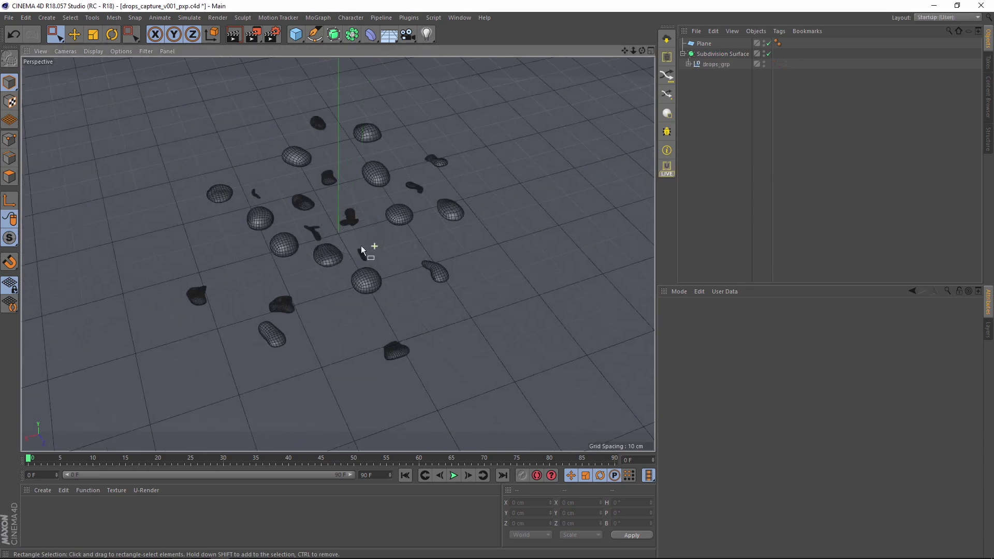
pyautogui.click(688, 64)
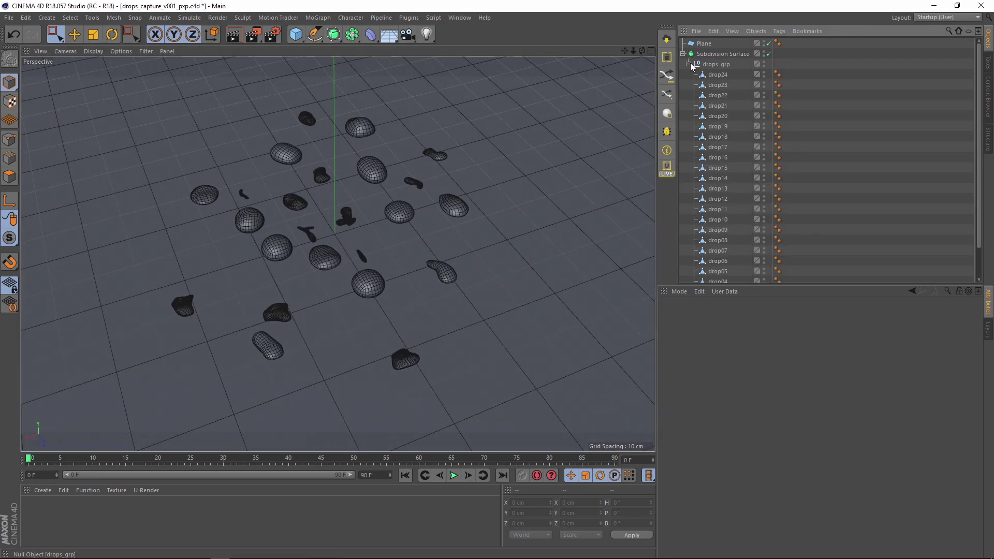
pyautogui.scroll(-3, 720, 146)
pyautogui.scroll(3, 720, 146)
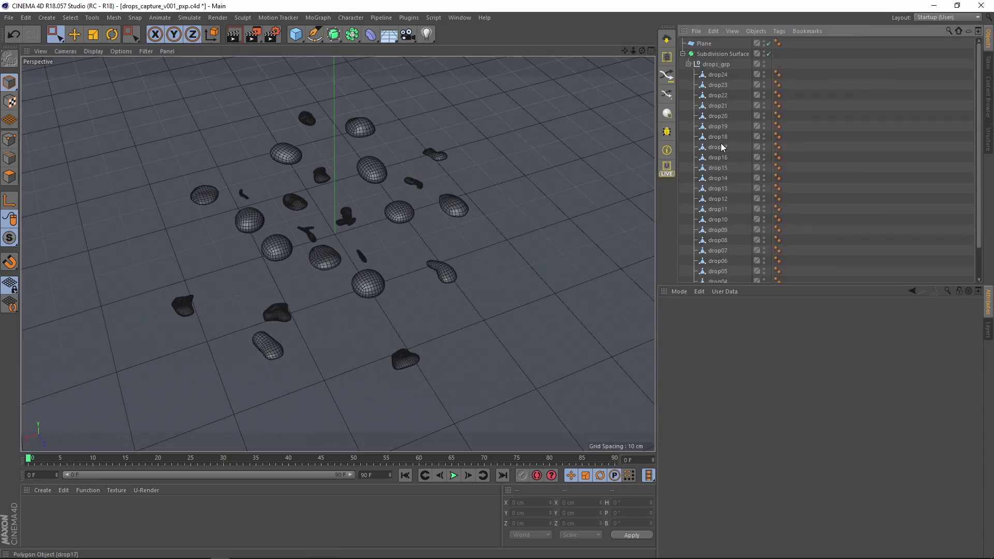
pyautogui.click(688, 64)
pyautogui.keyDown('alt'); pyautogui.moveTo(357, 253); pyautogui.dragTo(360, 261, button='middle'); pyautogui.keyUp('alt')
pyautogui.scroll(1, 371, 237)
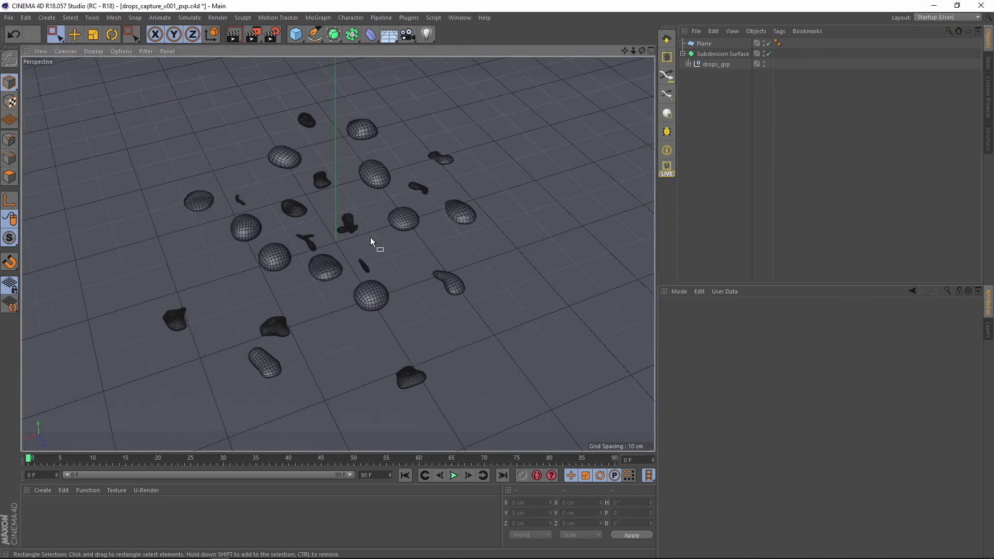
# Step: Create two U-RENDER materials and name them drops and floor
pyautogui.click(674, 112)
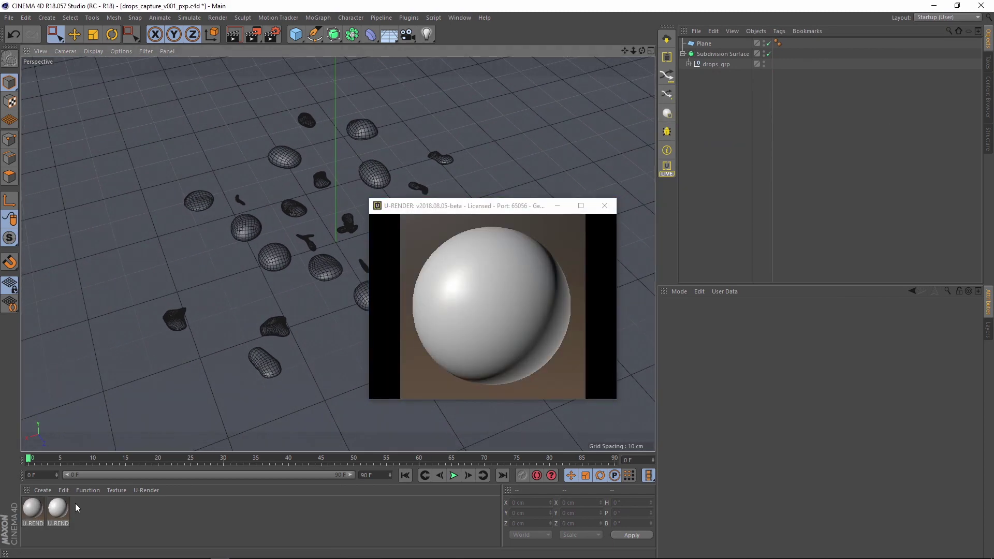
pyautogui.doubleClick(58, 509)
pyautogui.click(32, 509)
pyautogui.moveTo(213, 160); pyautogui.dragTo(145, 159)
pyautogui.write('floor')
pyautogui.press('Return')
# Step: Set the floor material's color value to 45%, and assign floor to the plane and drops to drops_grp
pyautogui.click(394, 154)
pyautogui.moveTo(33, 508); pyautogui.dragTo(777, 63)
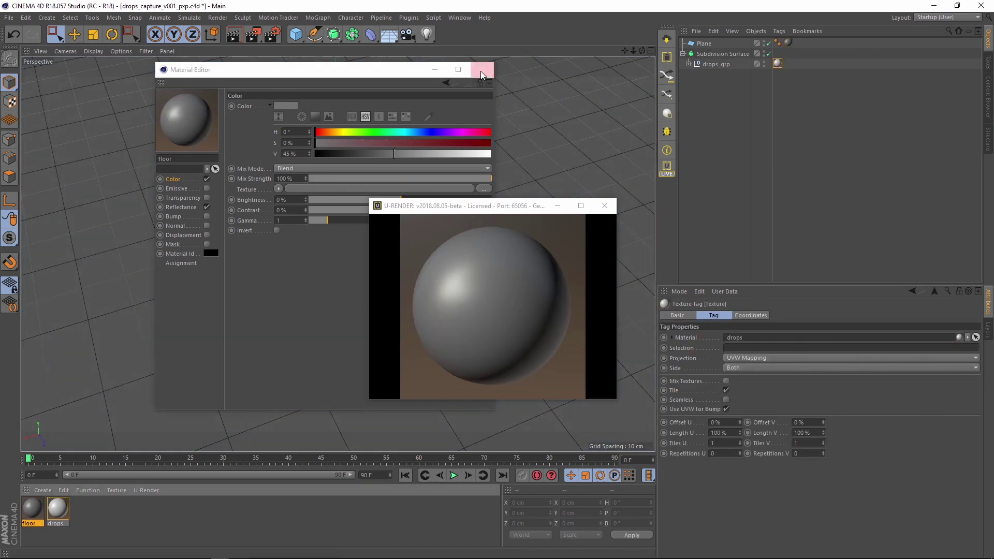
pyautogui.click(482, 70)
# Step: Arrange the viewport as two views side by side, and reposition and enlarge the U-RENDER window
pyautogui.click(167, 51)
pyautogui.moveTo(187, 67)
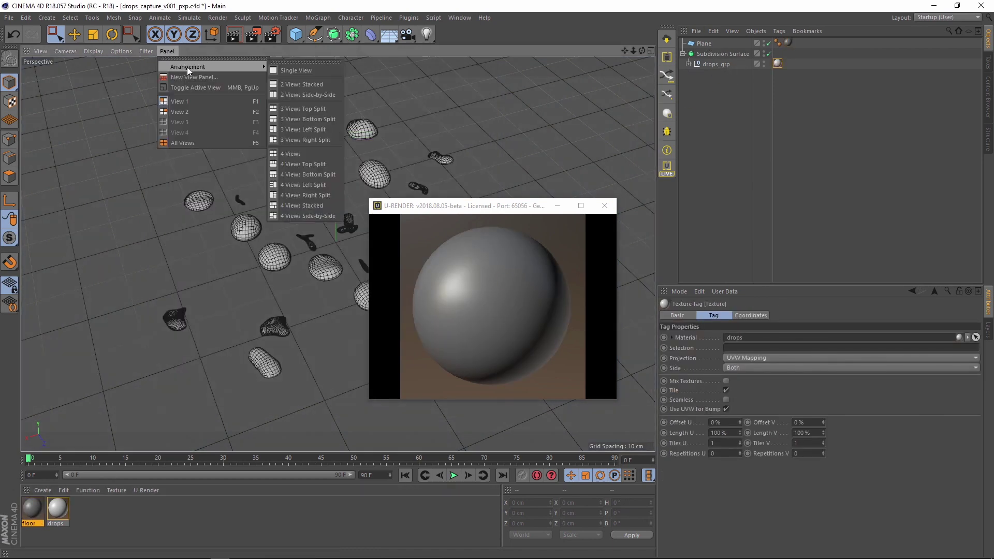
pyautogui.click(307, 94)
pyautogui.moveTo(456, 207); pyautogui.dragTo(443, 114)
pyautogui.moveTo(602, 147); pyautogui.dragTo(630, 149)
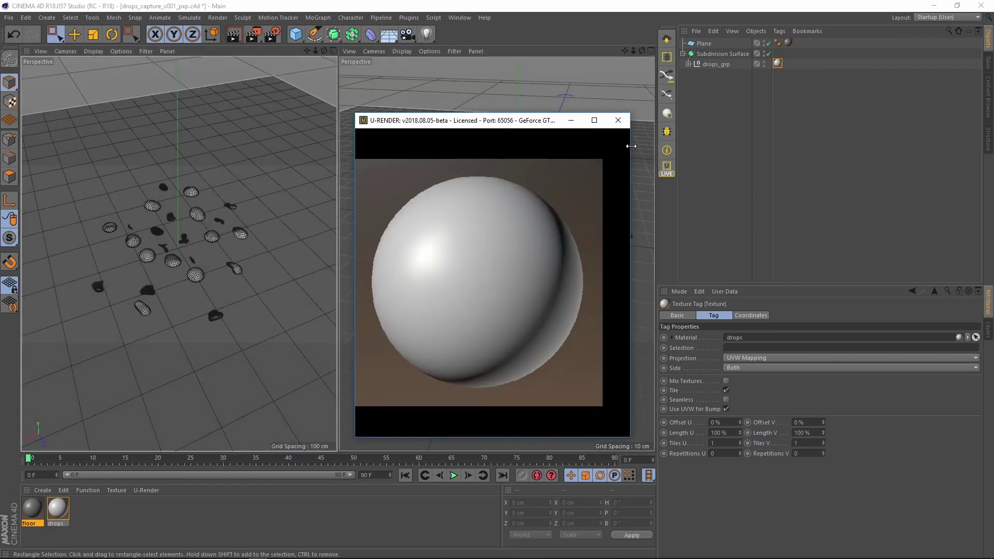
# Step: Turn on U-RENDER live rendering and frame the drops in the first view
pyautogui.click(666, 167)
pyautogui.scroll(3, 176, 253)
pyautogui.moveTo(177, 252)
pyautogui.keyDown('alt'); pyautogui.mouseDown()
pyautogui.moveTo(194, 246)
pyautogui.moveTo(172, 238)
pyautogui.moveTo(186, 239)
pyautogui.mouseUp(); pyautogui.keyUp('alt')
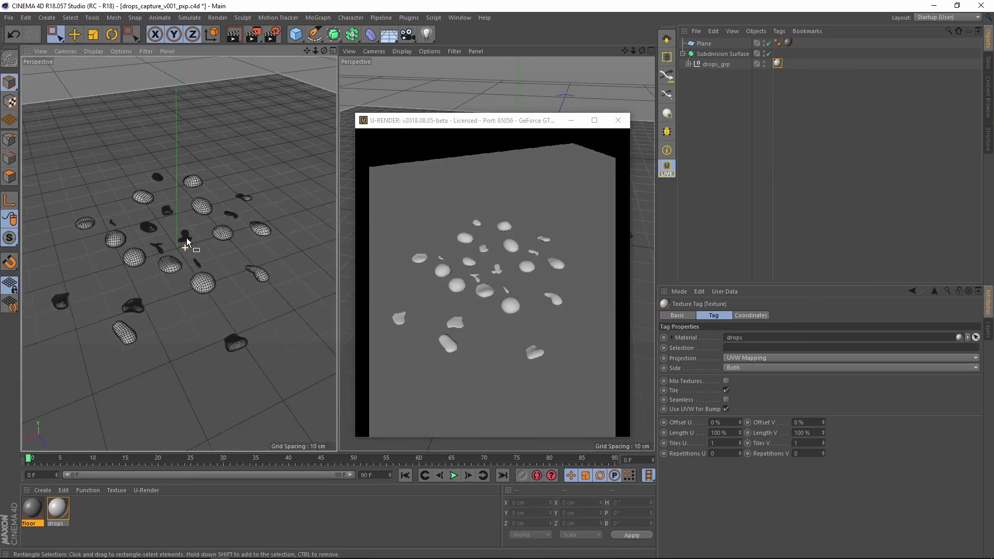
# Step: Create a null and an area light, and nest the light under the null
pyautogui.click(47, 17)
pyautogui.moveTo(50, 35)
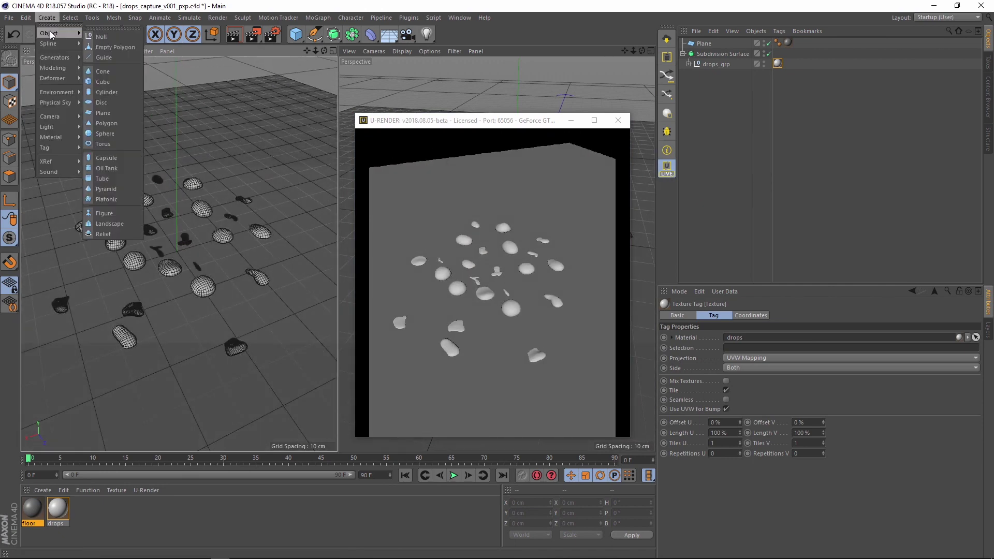
pyautogui.click(101, 37)
pyautogui.click(46, 18)
pyautogui.moveTo(48, 127)
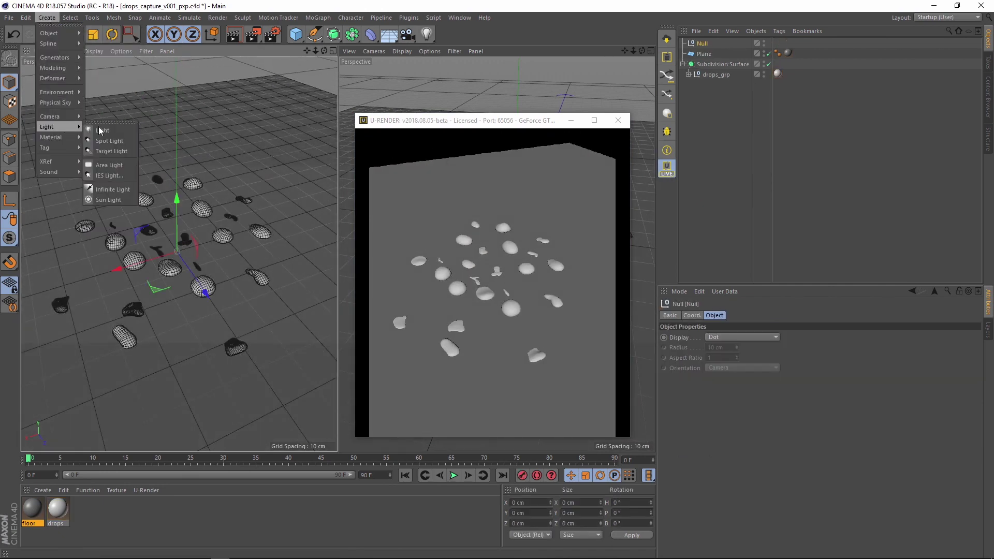
pyautogui.click(119, 163)
pyautogui.moveTo(702, 43); pyautogui.dragTo(702, 55)
# Step: Move the area light back to about -262 cm on Z and give it a U-RENDER Light tag
pyautogui.moveTo(206, 292); pyautogui.dragTo(136, 170)
pyautogui.rightClick(710, 54)
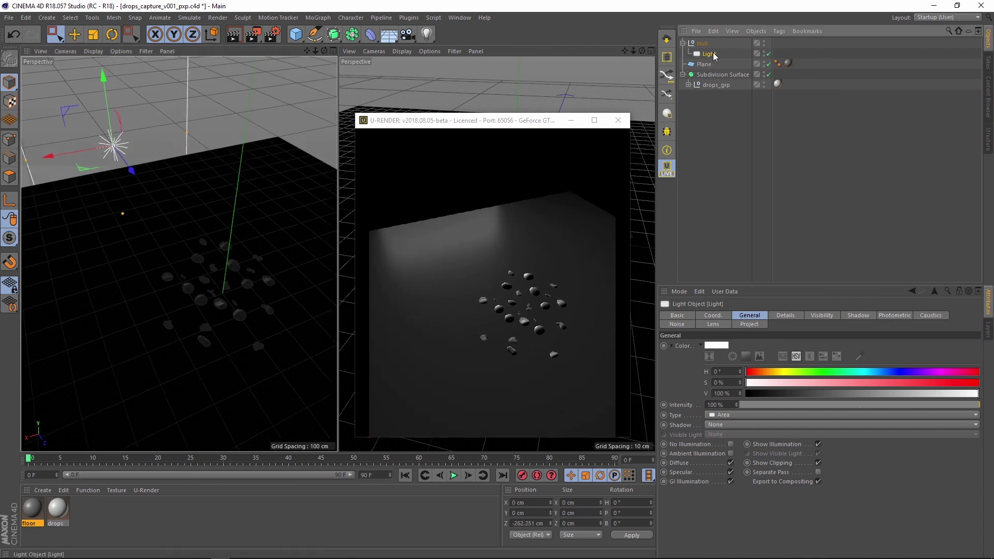
pyautogui.moveTo(767, 163)
pyautogui.click(875, 163)
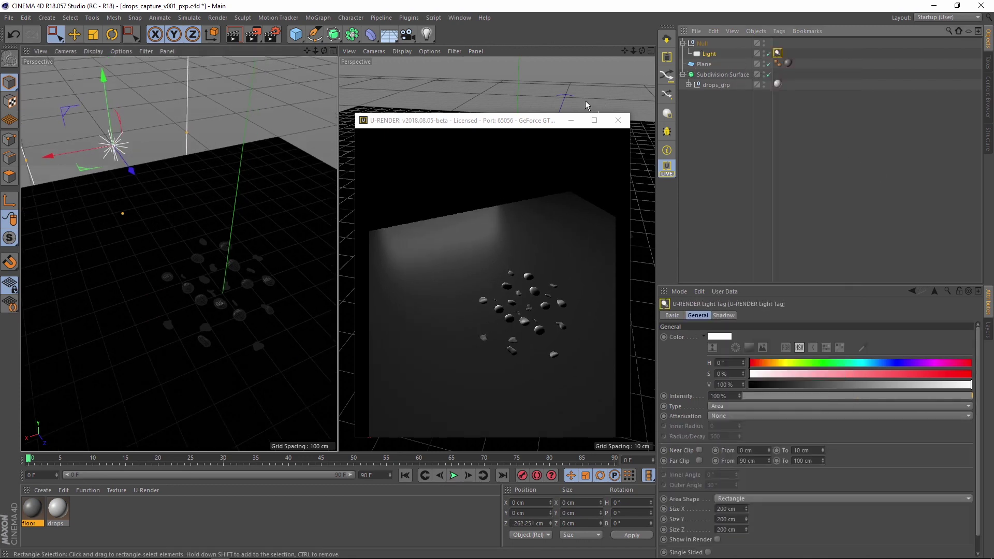
# Step: Rotate the null to a pitch of about -27.6° so the light shines down on the drops
pyautogui.click(703, 43)
pyautogui.moveTo(525, 120); pyautogui.dragTo(220, 115)
pyautogui.press('r')
pyautogui.keyDown('alt'); pyautogui.moveTo(491, 234); pyautogui.dragTo(471, 260); pyautogui.keyUp('alt')
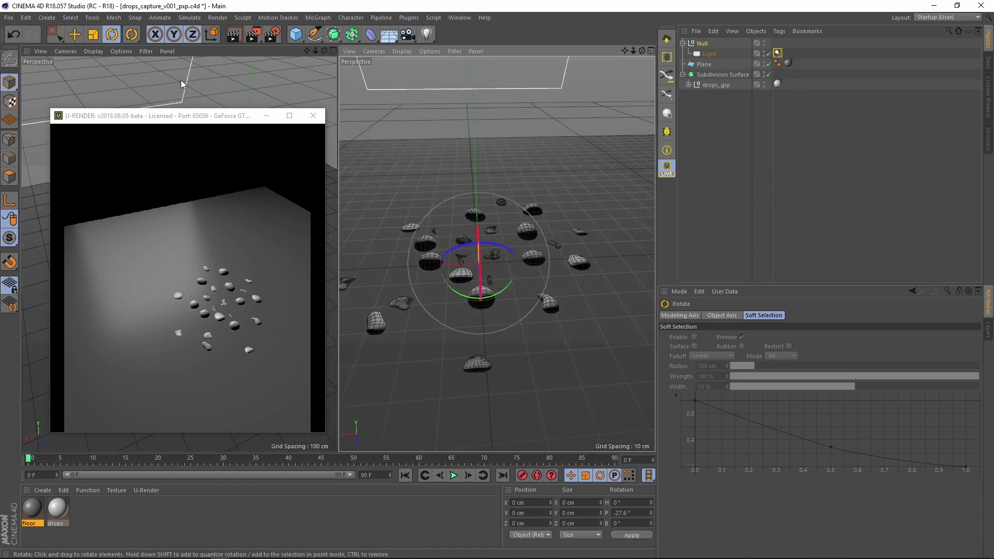
# Step: Reframe the live-rendered view closer to the drops and reselect the null
pyautogui.moveTo(178, 116); pyautogui.dragTo(372, 119)
pyautogui.keyDown('alt'); pyautogui.moveTo(191, 284); pyautogui.dragTo(118, 275, button='middle'); pyautogui.keyUp('alt')
pyautogui.keyDown('alt'); pyautogui.moveTo(118, 275); pyautogui.dragTo(153, 270, button='right'); pyautogui.keyUp('alt')
pyautogui.keyDown('alt'); pyautogui.moveTo(153, 270); pyautogui.dragTo(158, 243); pyautogui.keyUp('alt')
pyautogui.moveTo(423, 130); pyautogui.dragTo(226, 117)
pyautogui.click(702, 44)
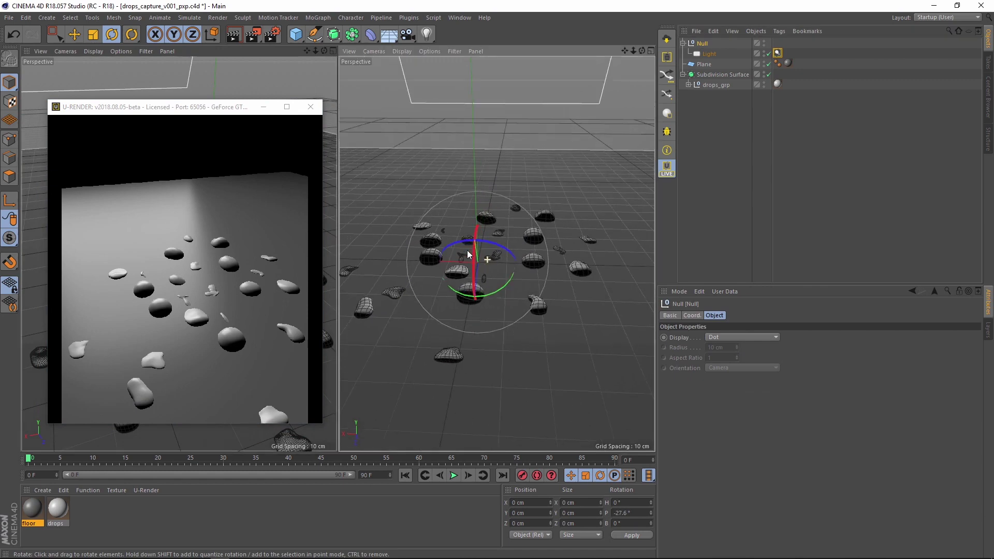
# Step: Set the light tag's attenuation to Inverse Square with a radius/decay of 261
pyautogui.click(778, 52)
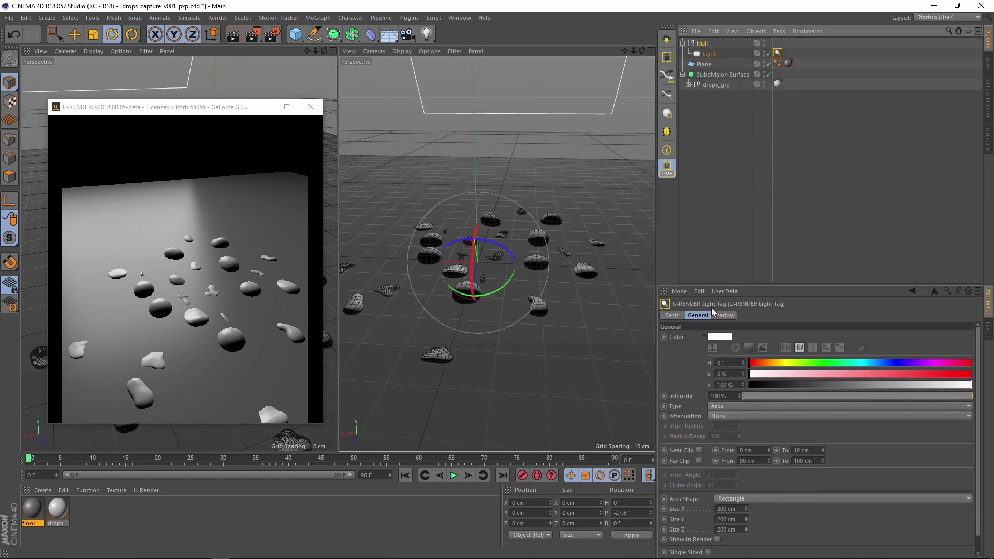
pyautogui.click(725, 414)
pyautogui.click(733, 444)
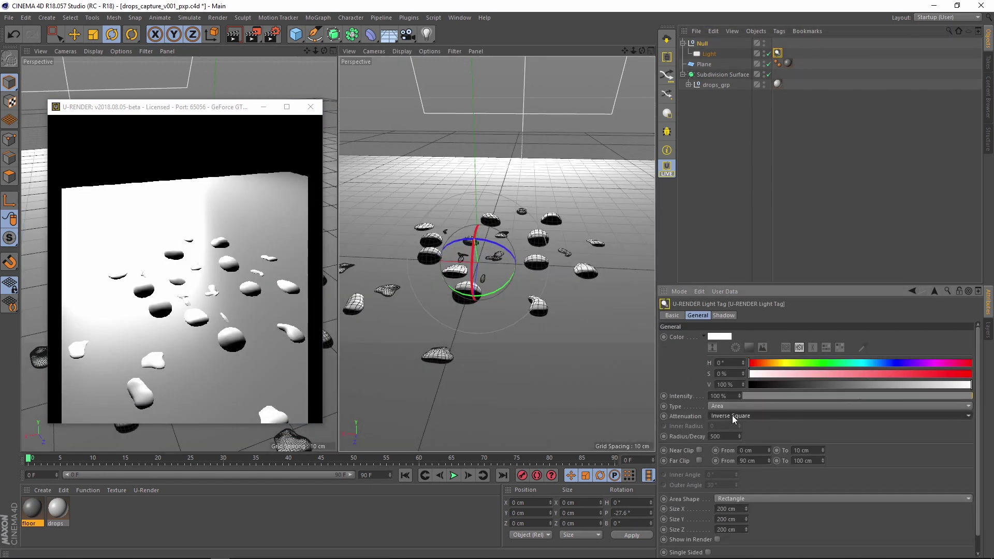
pyautogui.doubleClick(716, 436)
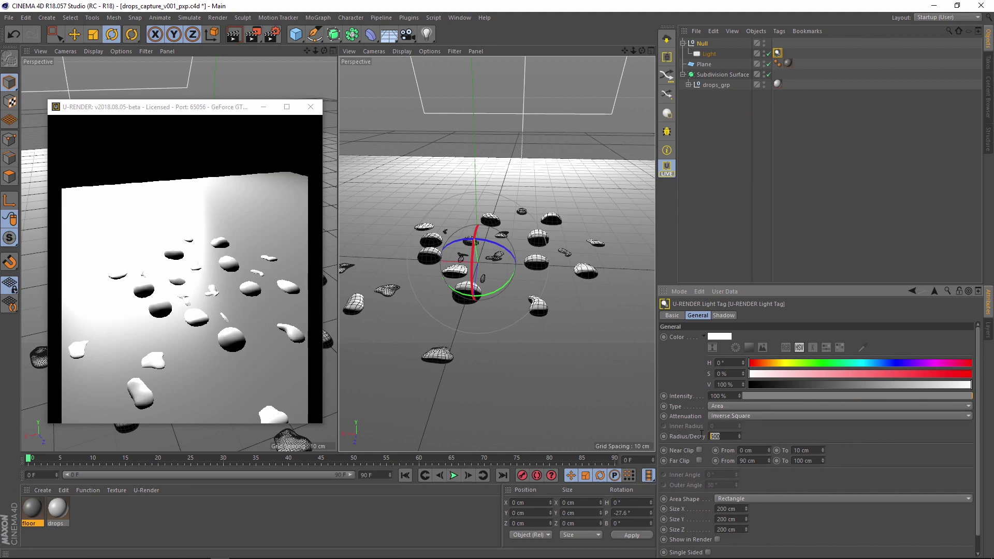
pyautogui.moveTo(739, 436); pyautogui.dragTo(739, 523)
pyautogui.moveTo(740, 454); pyautogui.dragTo(739, 461)
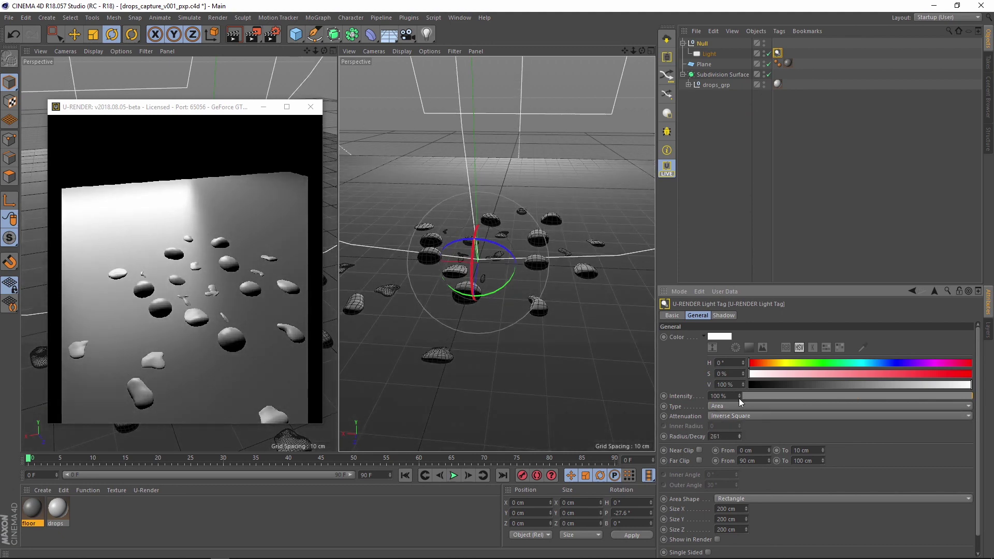
# Step: Enable Hard shadows in the light tag and set the absolute and slope bias to 0.1
pyautogui.click(725, 315)
pyautogui.click(750, 336)
pyautogui.click(751, 348)
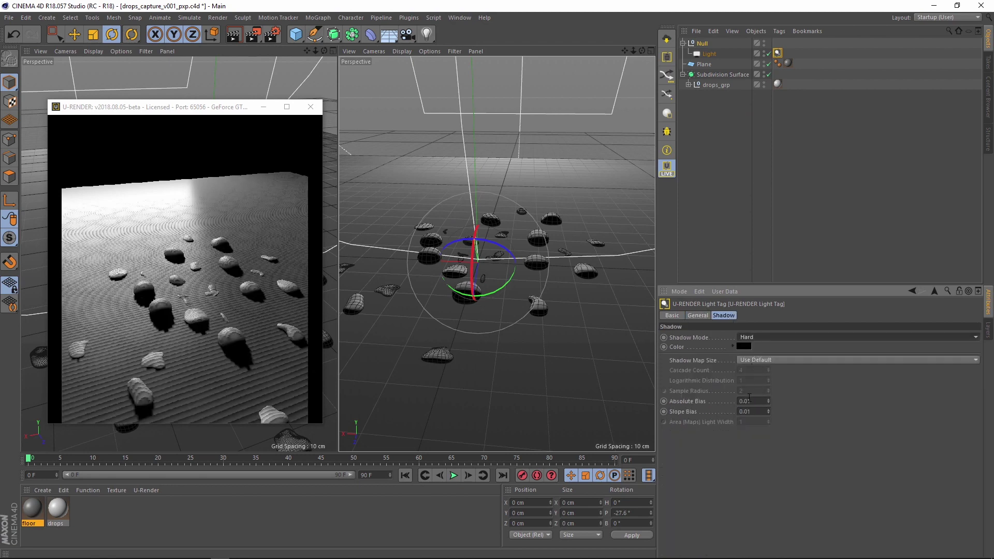
pyautogui.moveTo(747, 401); pyautogui.dragTo(755, 401)
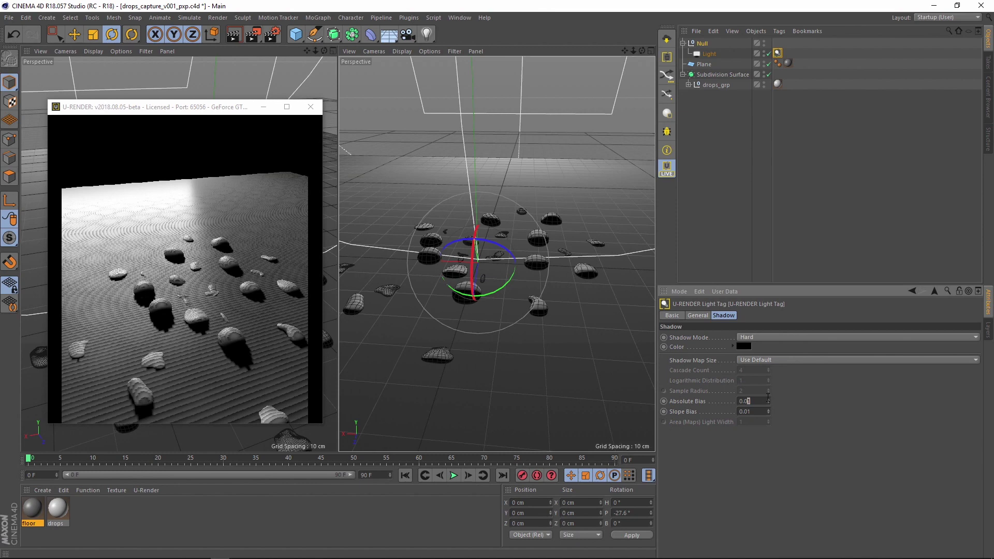
pyautogui.write('.1')
pyautogui.press('Return')
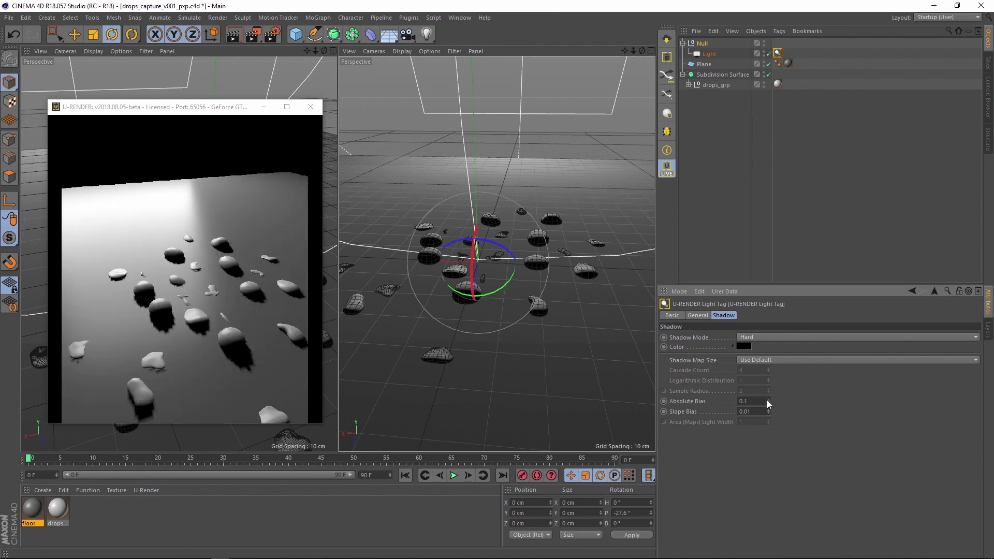
# Step: Set the light's shadow map size to 4096x4096 and the shadow mode to Soft Edges
pyautogui.click(762, 360)
pyautogui.click(759, 424)
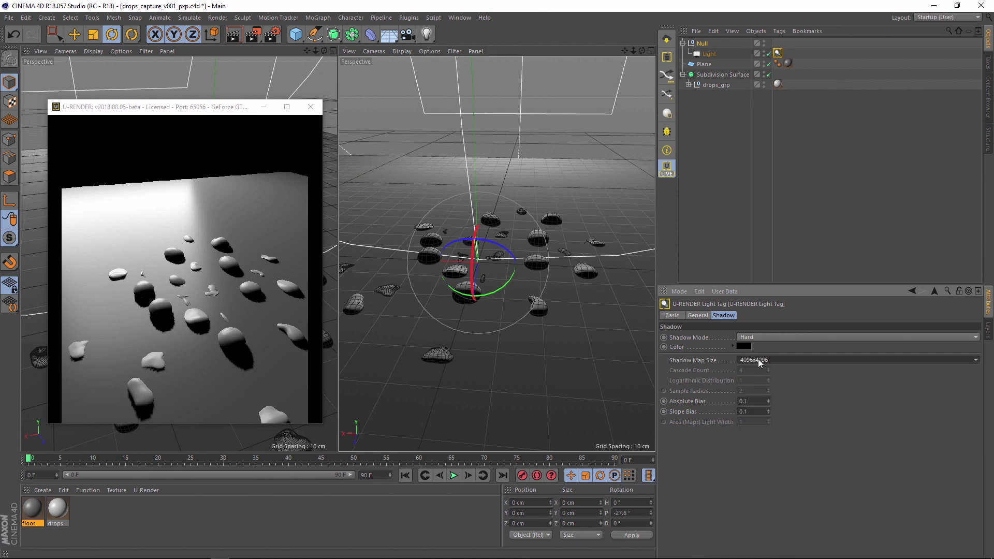
pyautogui.click(757, 336)
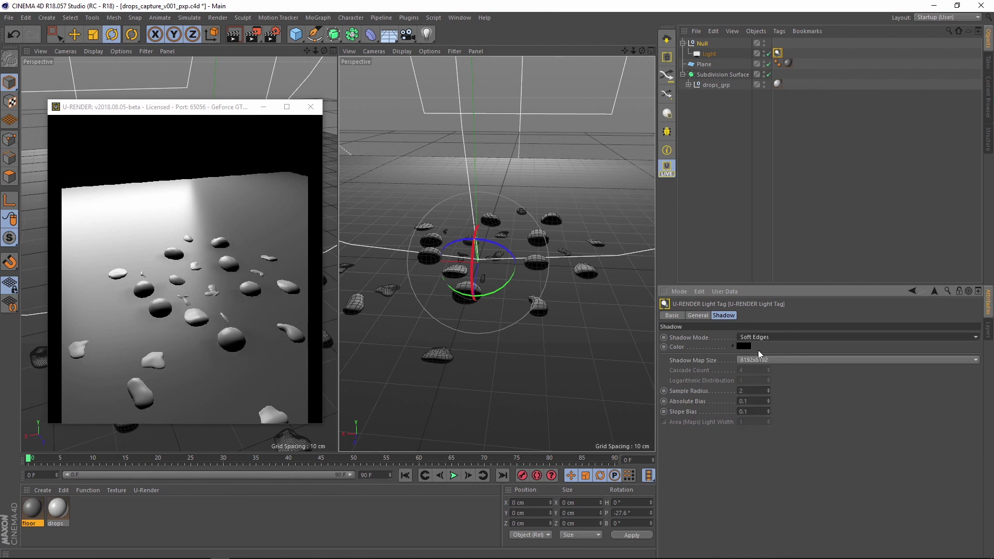
# Step: Try a shadow sample radius of 0.5, and settle on 0.2
pyautogui.click(746, 390)
pyautogui.write('0.5')
pyautogui.press('Return')
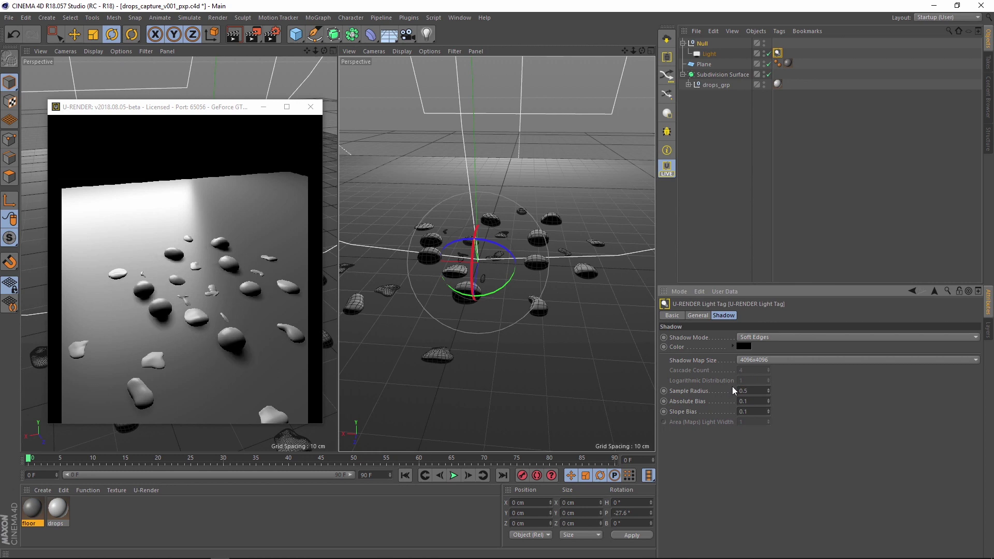
pyautogui.write('.2')
pyautogui.press('Return')
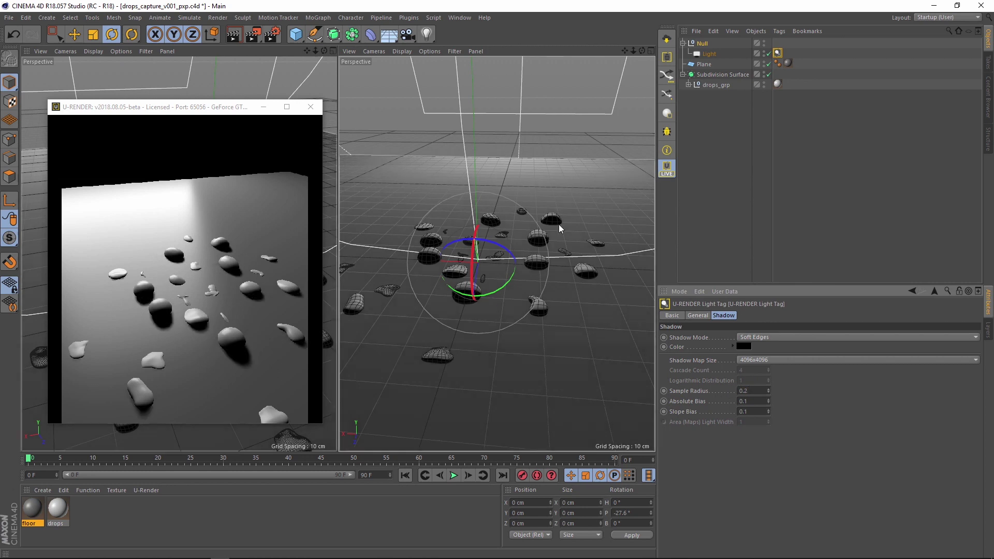
# Step: Rotate the light's parent null to about 7.3° heading and -28.8° pitch
pyautogui.moveTo(473, 254); pyautogui.dragTo(498, 282)
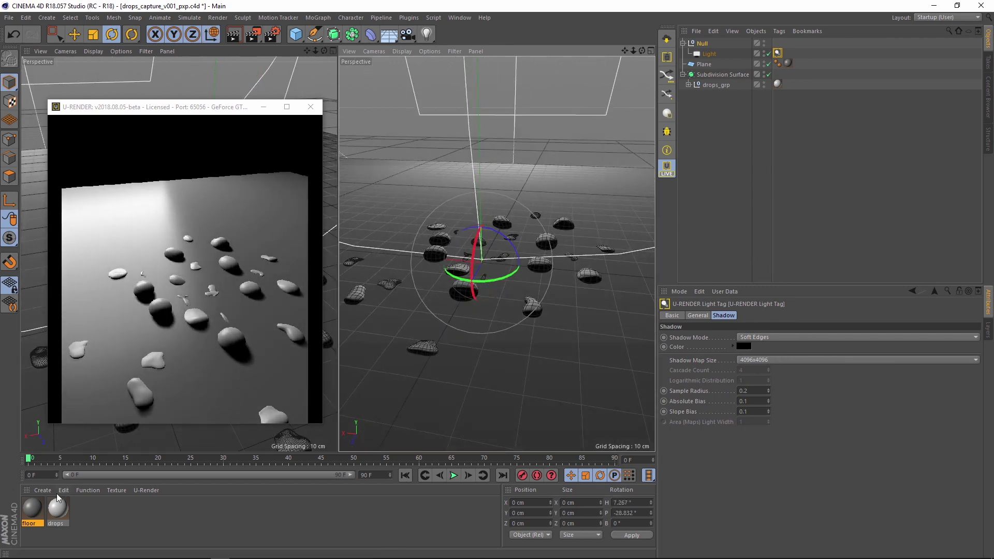
# Step: Set the reflectance glossiness to 32% for the floor material and 87% for the drops material
pyautogui.doubleClick(32, 508)
pyautogui.moveTo(306, 71); pyautogui.dragTo(526, 98)
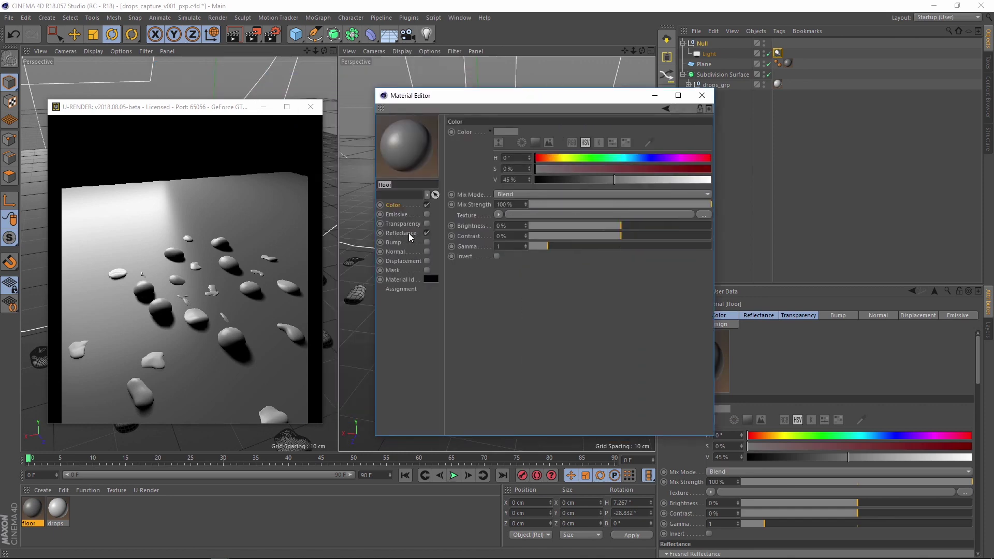
pyautogui.click(409, 232)
pyautogui.moveTo(613, 330); pyautogui.dragTo(587, 331)
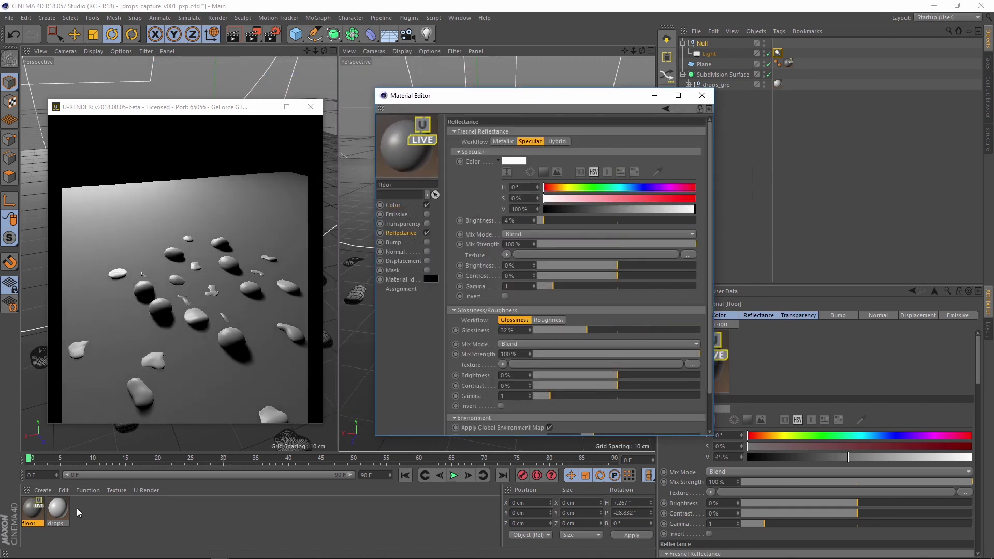
pyautogui.click(58, 508)
pyautogui.moveTo(658, 330); pyautogui.dragTo(674, 329)
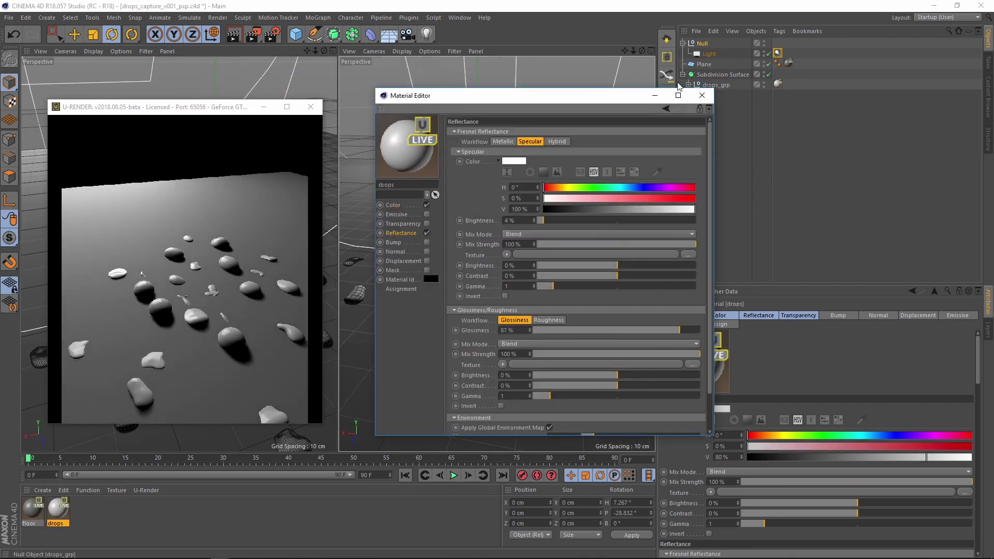
pyautogui.click(655, 95)
# Step: Rotate the light's parent null to a heading of about -13.6°
pyautogui.moveTo(203, 107); pyautogui.dragTo(294, 103)
pyautogui.keyDown('alt'); pyautogui.moveTo(69, 304); pyautogui.dragTo(88, 260); pyautogui.keyUp('alt')
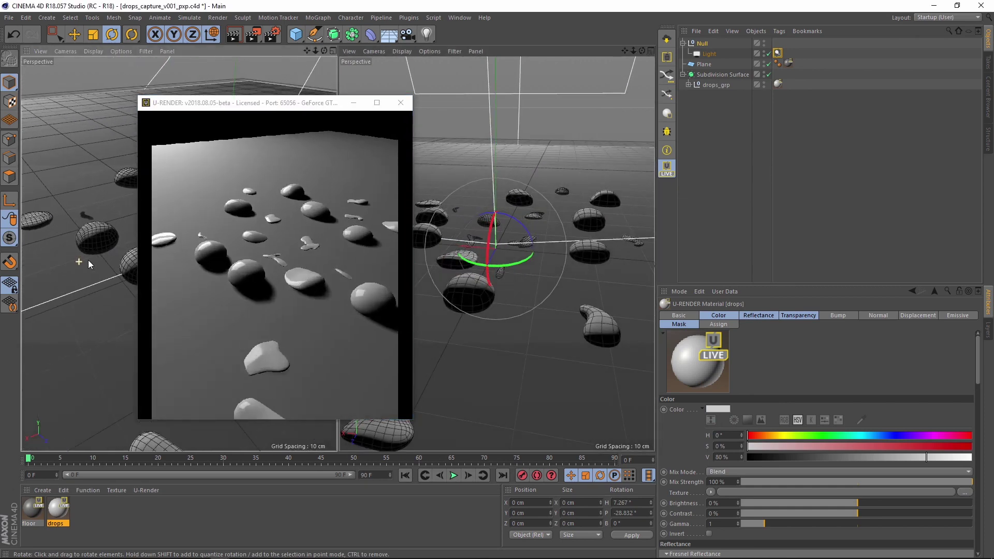
pyautogui.moveTo(291, 100); pyautogui.dragTo(521, 128)
pyautogui.keyDown('alt'); pyautogui.moveTo(217, 270); pyautogui.dragTo(190, 261); pyautogui.keyUp('alt')
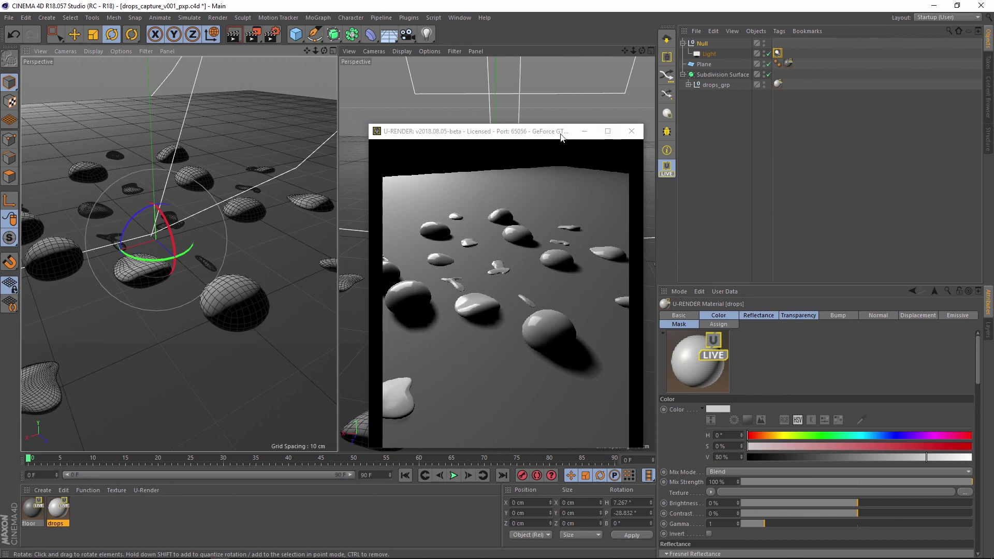
pyautogui.moveTo(559, 133); pyautogui.dragTo(230, 123)
pyautogui.keyDown('alt'); pyautogui.moveTo(488, 215); pyautogui.dragTo(514, 214); pyautogui.keyUp('alt')
pyautogui.keyDown('alt'); pyautogui.moveTo(514, 214); pyautogui.dragTo(496, 246, button='right'); pyautogui.keyUp('alt')
pyautogui.keyDown('alt'); pyautogui.moveTo(496, 247); pyautogui.dragTo(484, 305, button='middle'); pyautogui.keyUp('alt')
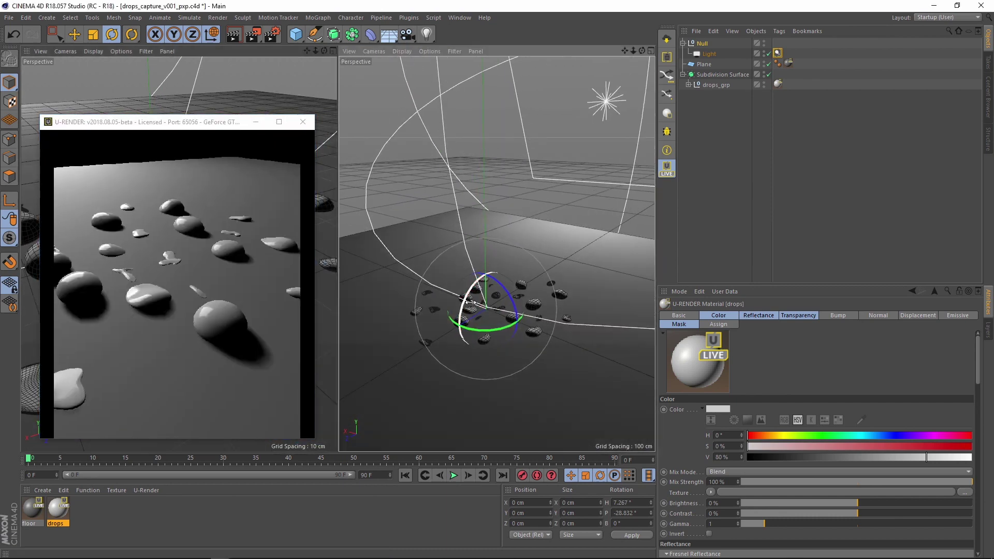
pyautogui.moveTo(480, 329); pyautogui.dragTo(470, 335)
pyautogui.keyDown('alt'); pyautogui.moveTo(466, 304); pyautogui.dragTo(498, 298, button='middle'); pyautogui.keyUp('alt')
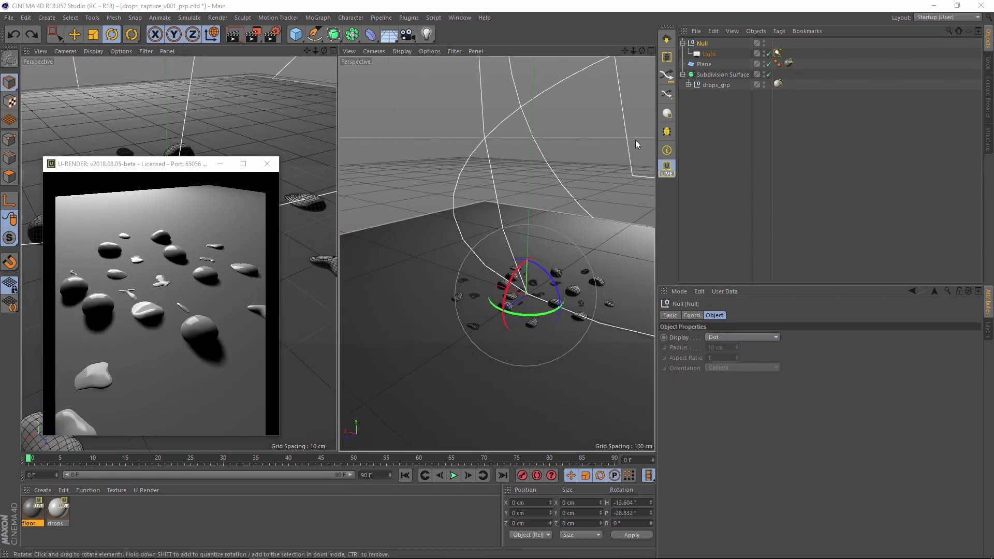
# Step: Rename the light's parent null to Light_grp
pyautogui.doubleClick(702, 43)
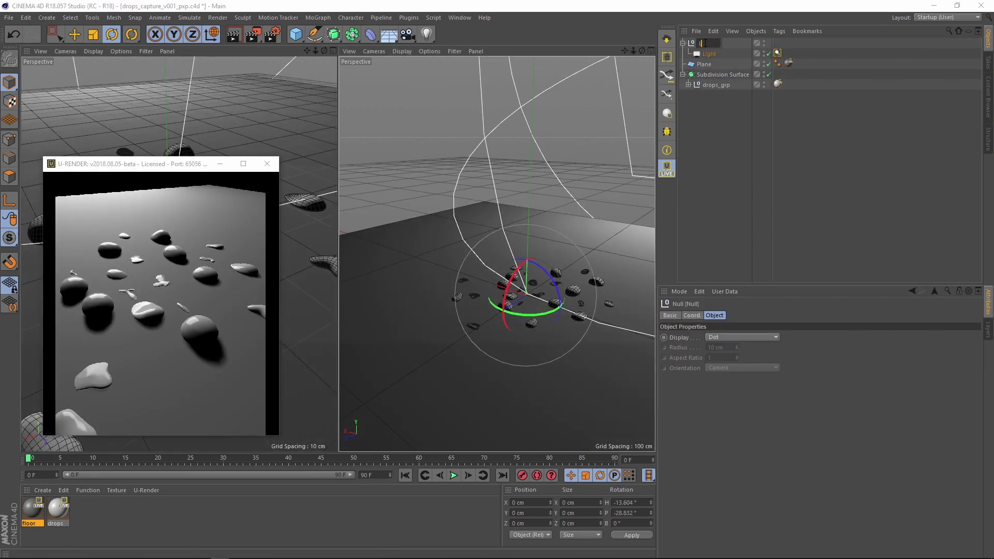
pyautogui.write('Light_grp')
pyautogui.press('Return')
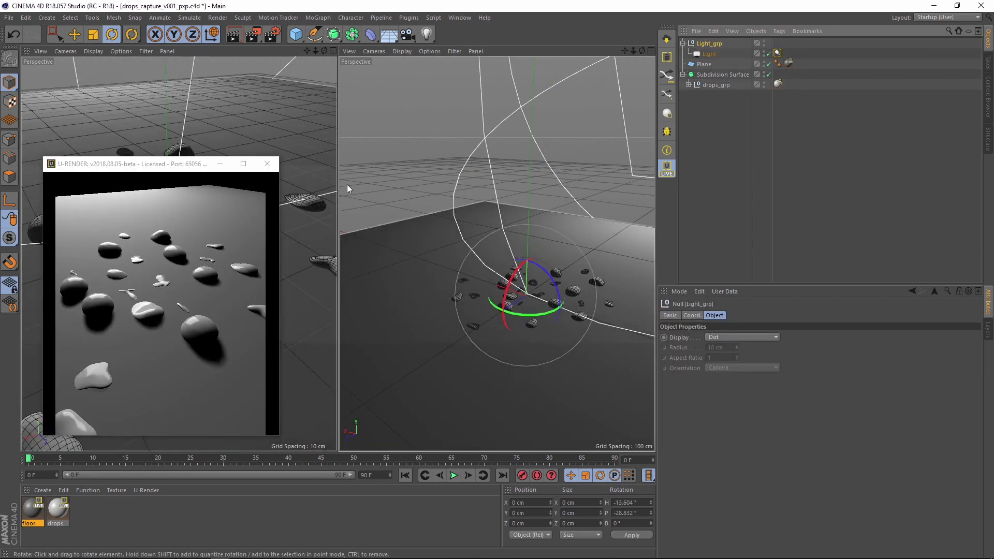
# Step: Load 03_010_ret.hdr as the global environment map in the U-RENDER render settings and enable diffuse IBL
pyautogui.moveTo(178, 162); pyautogui.dragTo(170, 159)
pyautogui.click(270, 31)
pyautogui.moveTo(270, 24); pyautogui.dragTo(529, 130)
pyautogui.click(496, 166)
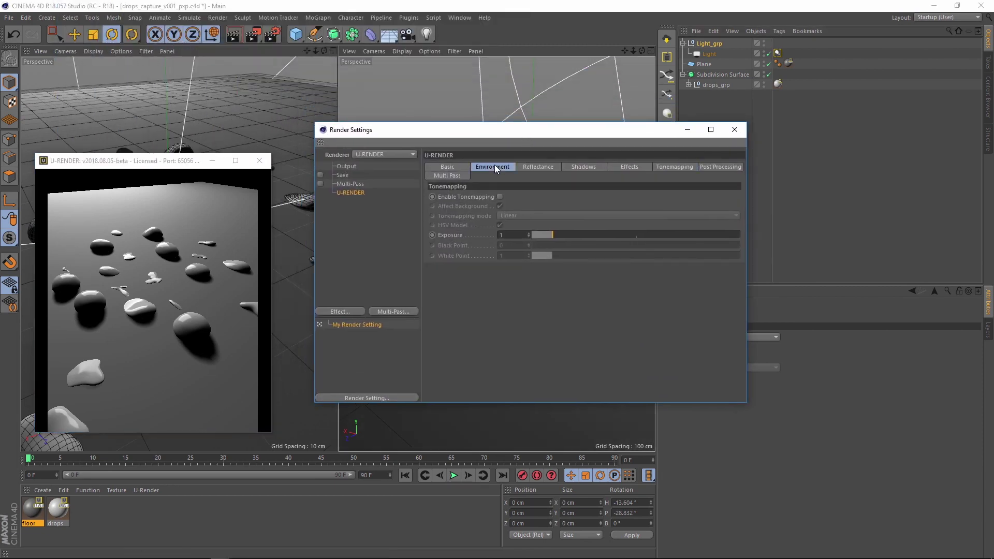
pyautogui.click(734, 236)
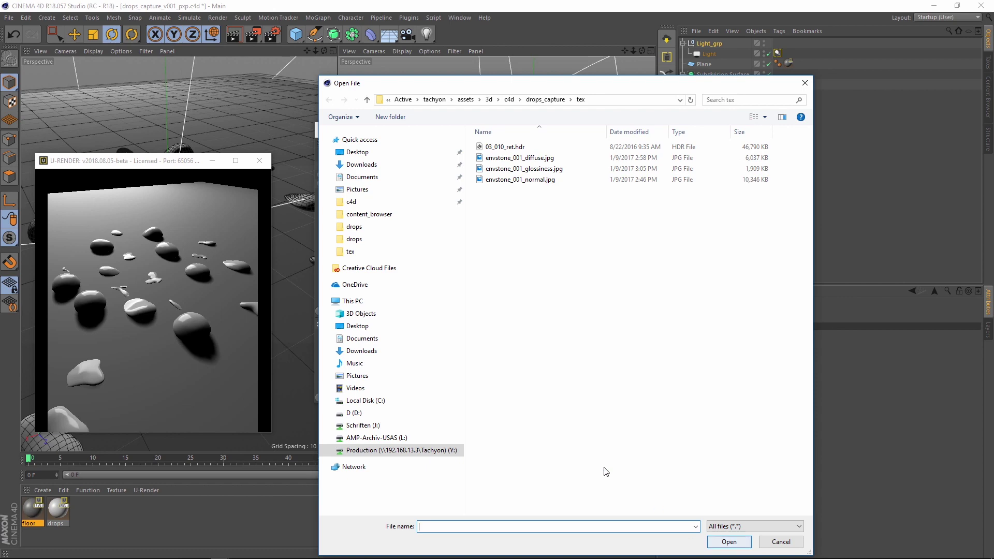
pyautogui.click(517, 148)
pyautogui.click(729, 542)
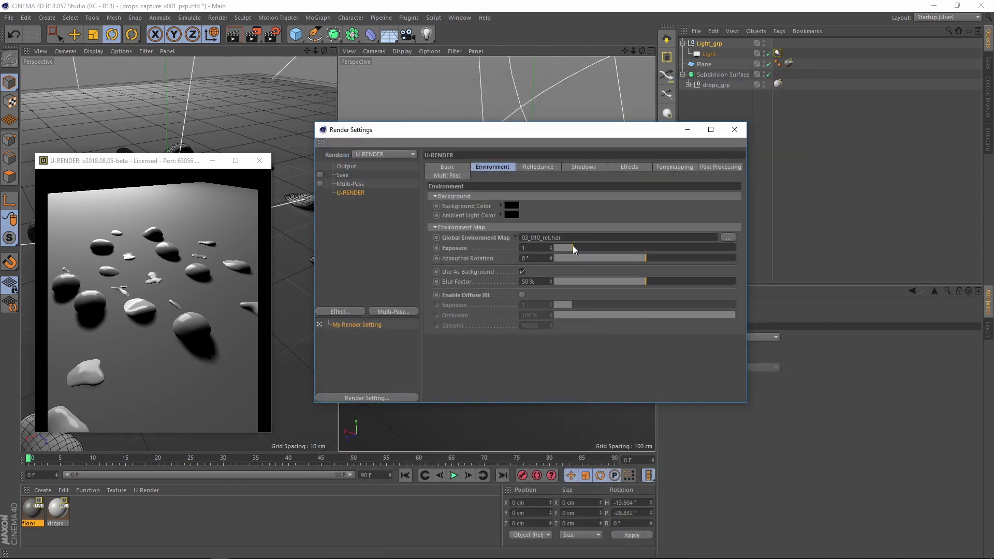
pyautogui.click(522, 295)
pyautogui.click(530, 304)
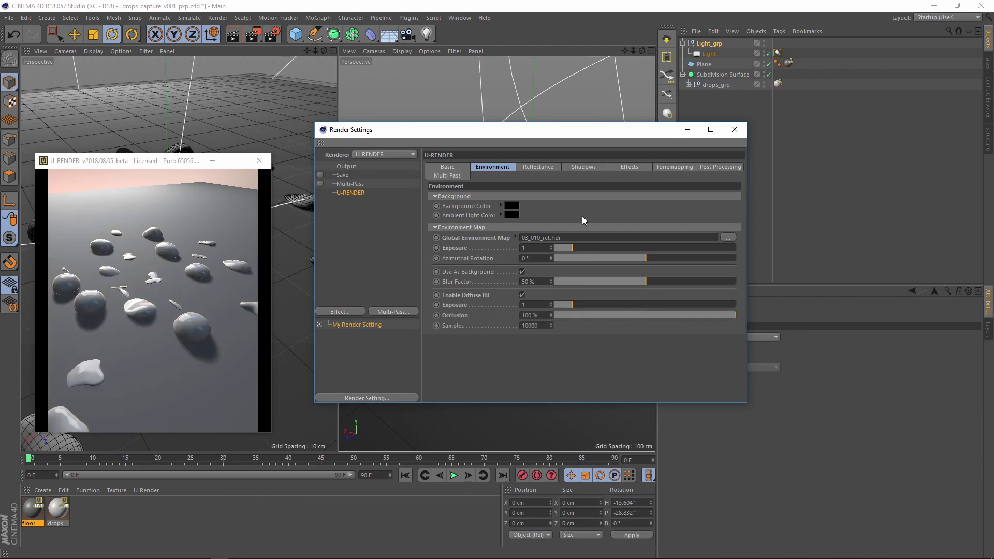
# Step: Try screen space ambient occlusion with an adjusted radius in the U-RENDER effects settings
pyautogui.click(629, 167)
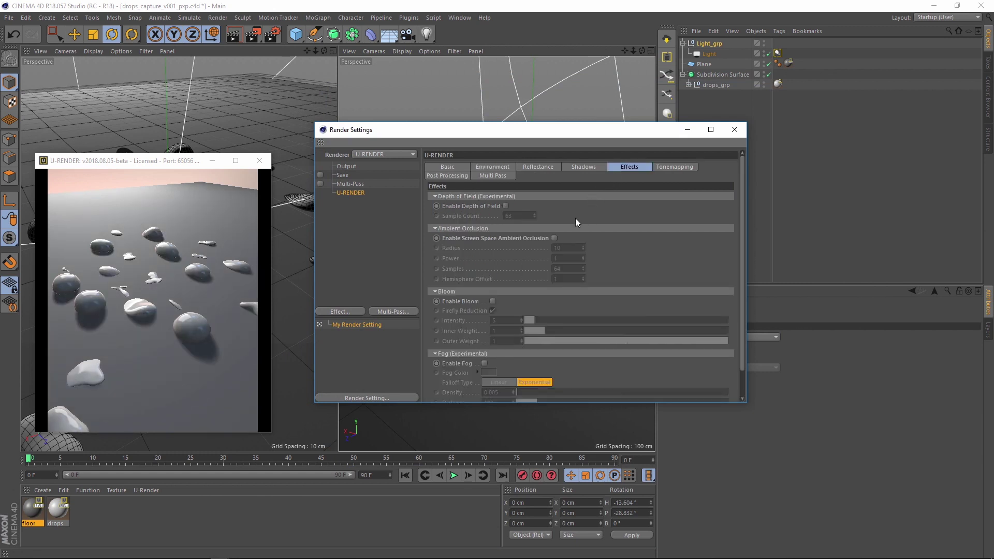
pyautogui.click(554, 237)
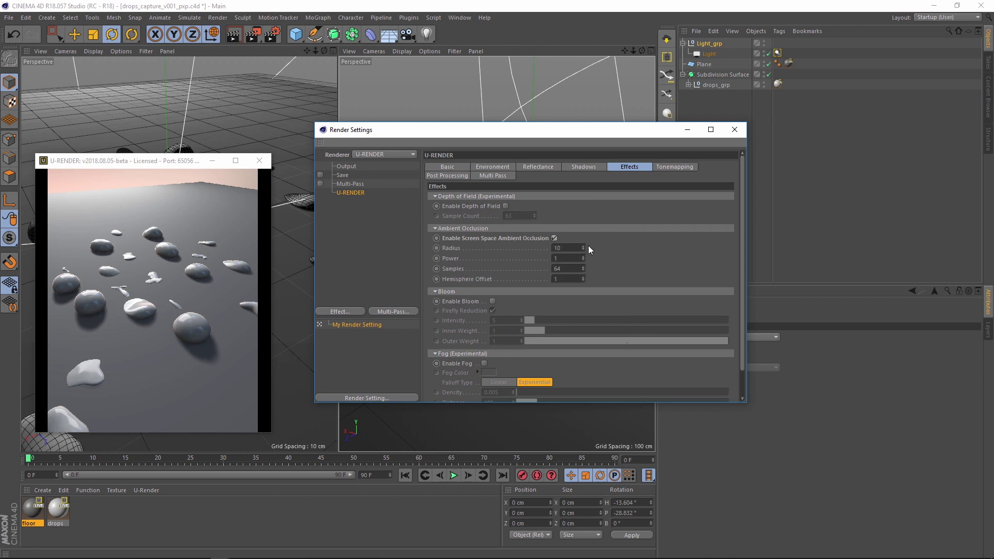
pyautogui.moveTo(583, 247); pyautogui.dragTo(583, 256)
pyautogui.click(554, 237)
# Step: Set the environment map and diffuse IBL exposures to 0.6 and stop using the map as background
pyautogui.click(493, 166)
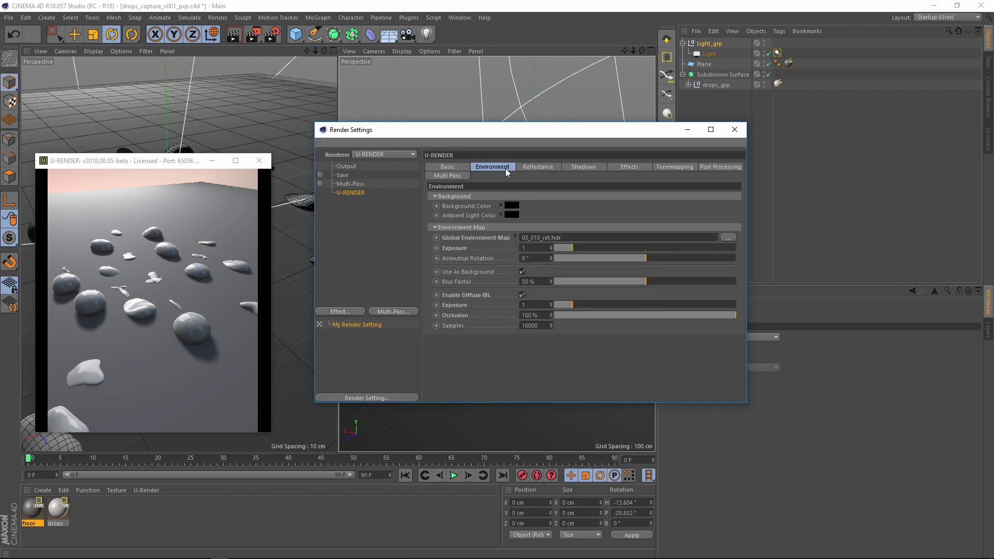
pyautogui.doubleClick(538, 249)
pyautogui.write('0.5')
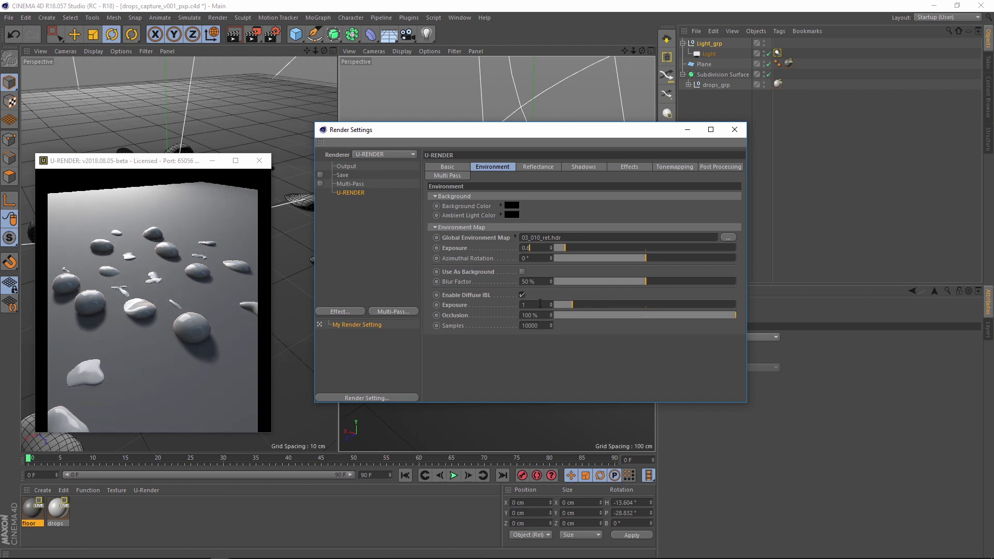
pyautogui.keyDown('alt'); pyautogui.moveTo(292, 226); pyautogui.dragTo(298, 223); pyautogui.keyUp('alt')
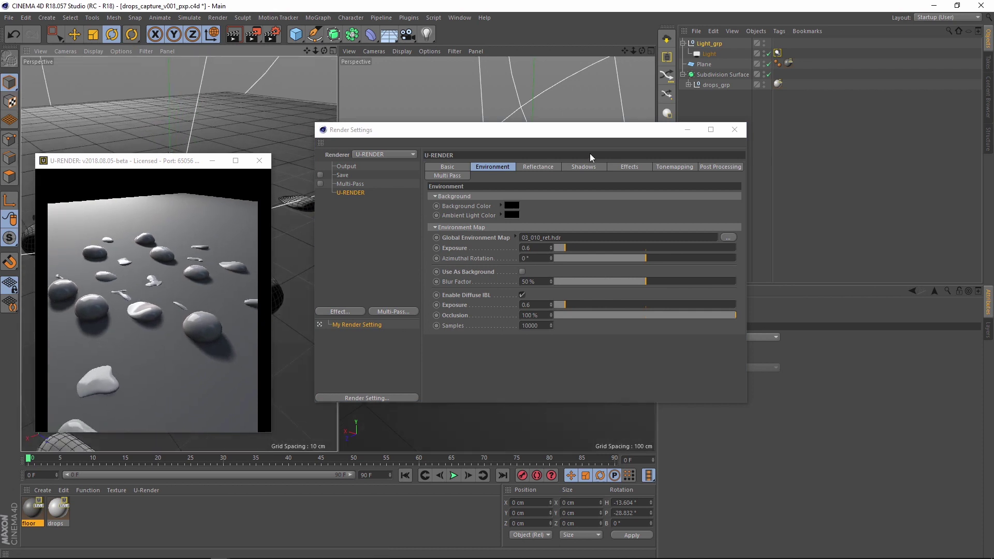
# Step: Set the U-RENDER anti-aliasing mode to FXAA and close the render settings
pyautogui.click(442, 166)
pyautogui.click(534, 341)
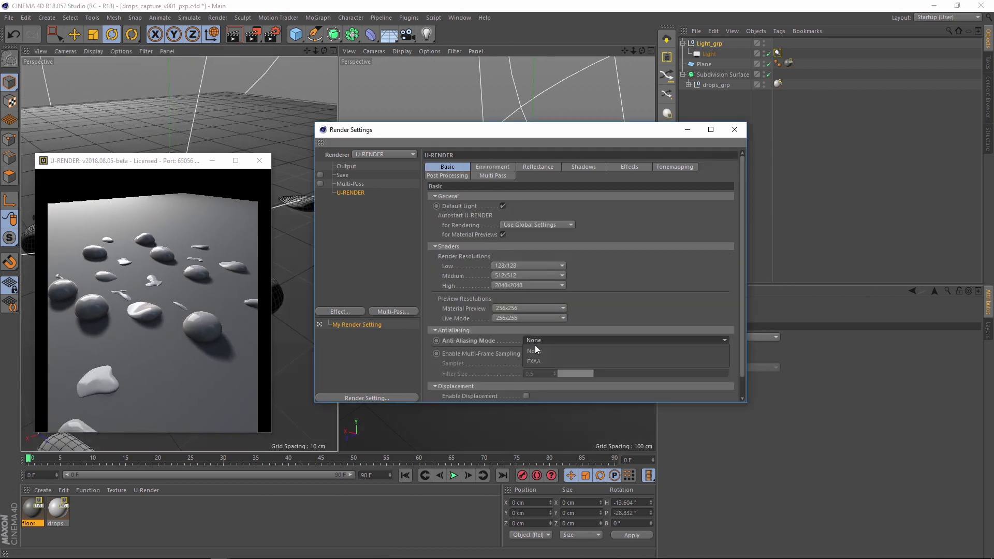
pyautogui.click(536, 359)
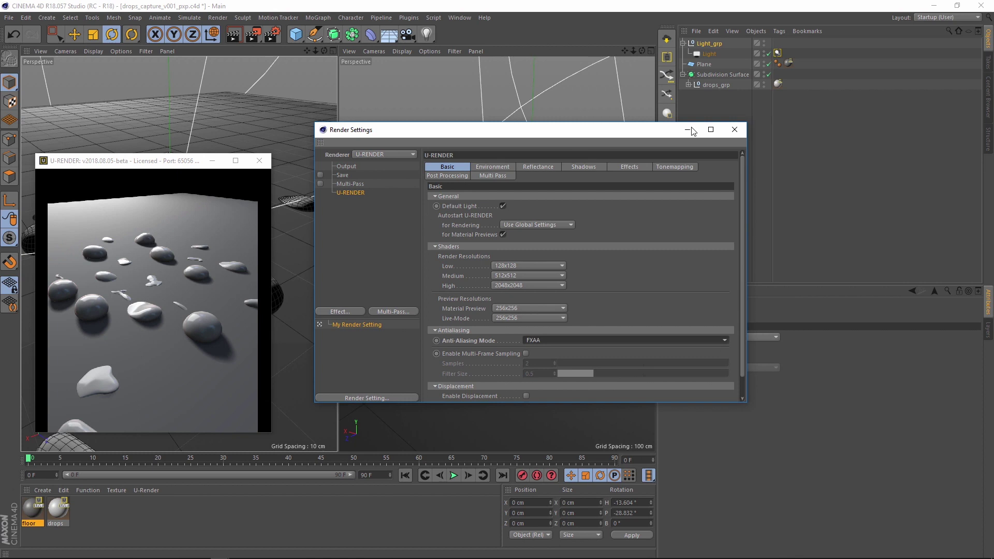
pyautogui.click(735, 130)
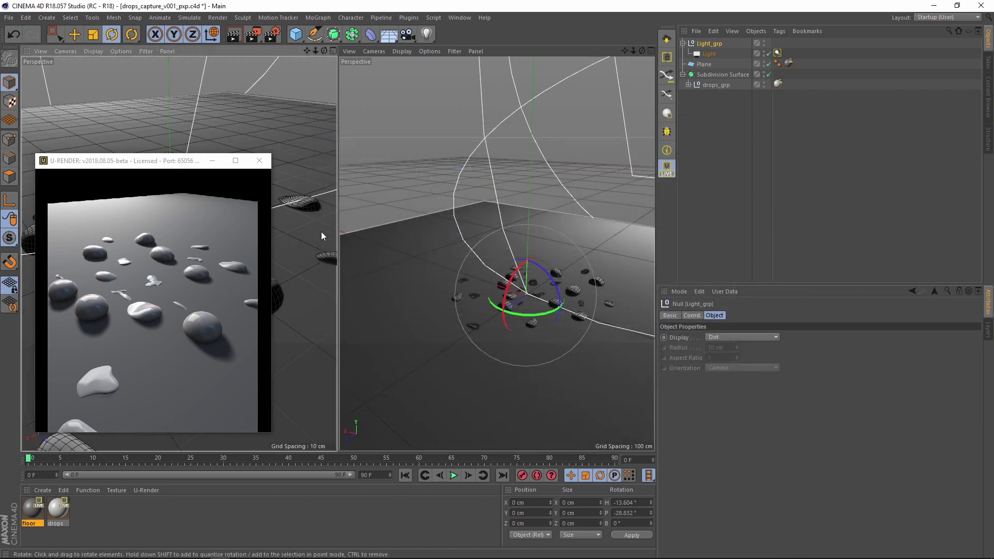
# Step: Load envstone_001_diffuse.jpg as the floor material's color texture
pyautogui.keyDown('alt'); pyautogui.moveTo(314, 253); pyautogui.dragTo(321, 237, button='middle'); pyautogui.keyUp('alt')
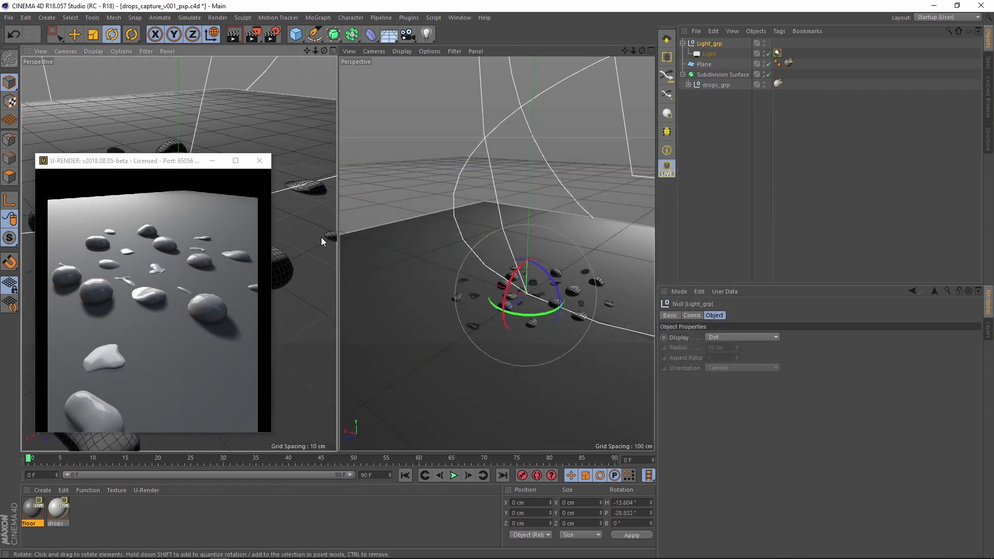
pyautogui.scroll(2, 296, 257)
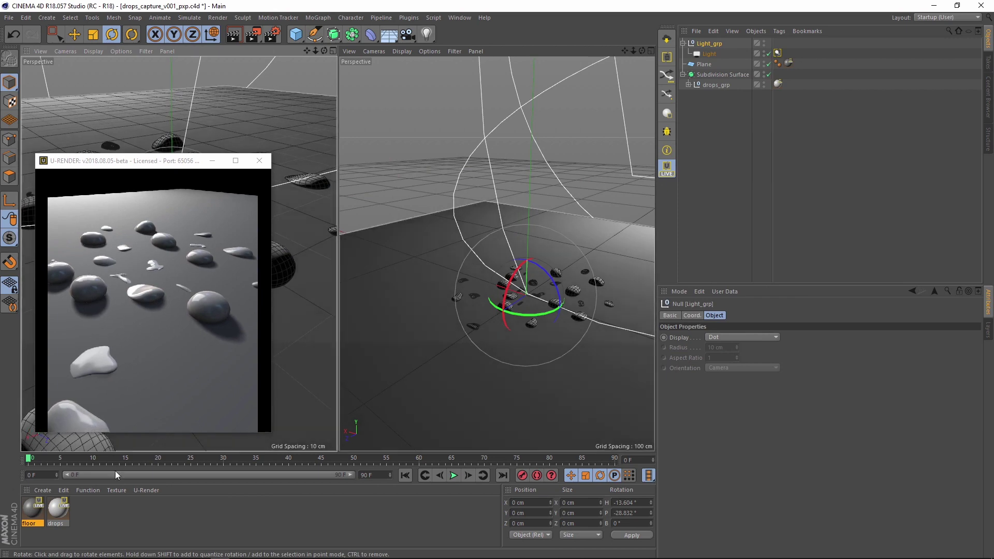
pyautogui.doubleClick(31, 512)
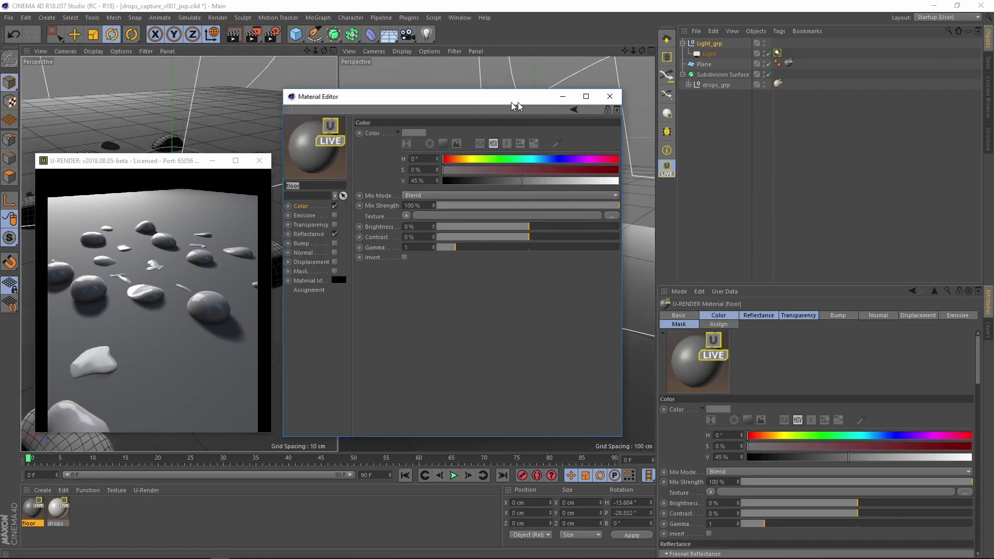
pyautogui.click(595, 216)
pyautogui.doubleClick(539, 158)
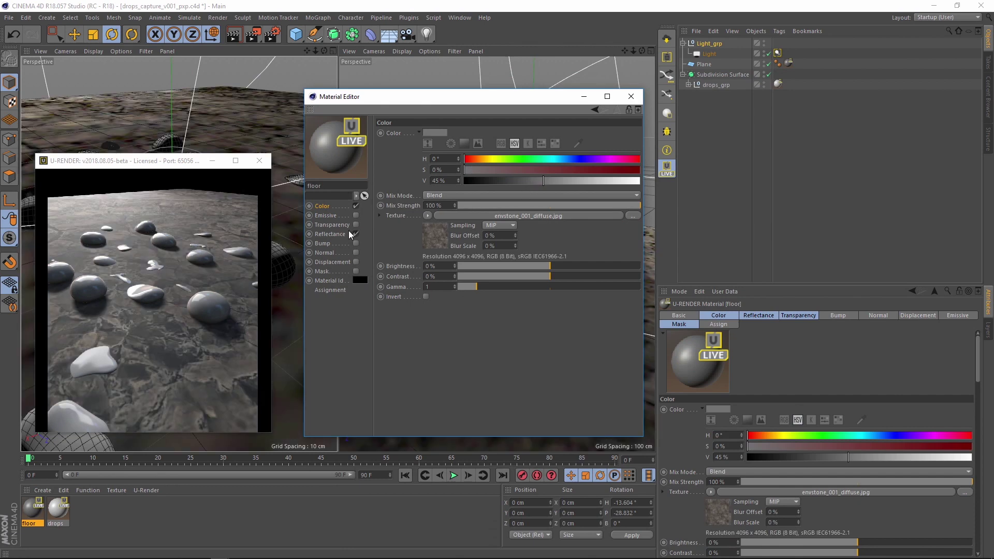
# Step: Load envstone_001_glossiness.jpg as the glossiness texture in the floor material's reflectance
pyautogui.click(356, 233)
pyautogui.click(621, 365)
pyautogui.doubleClick(539, 193)
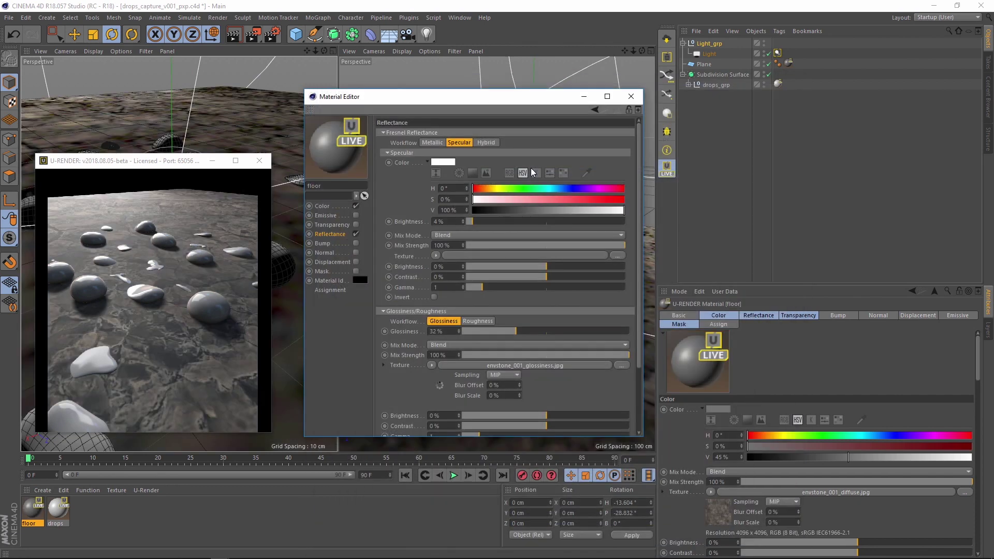
# Step: Enable the floor material's normal channel and load envstone_001_normal.jpg as its texture
pyautogui.click(336, 254)
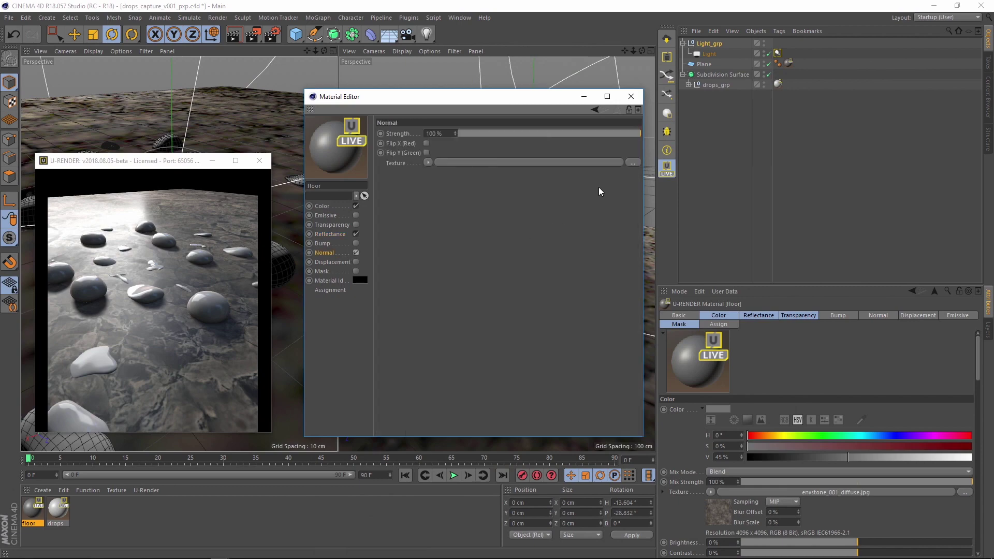
pyautogui.click(633, 163)
pyautogui.doubleClick(533, 181)
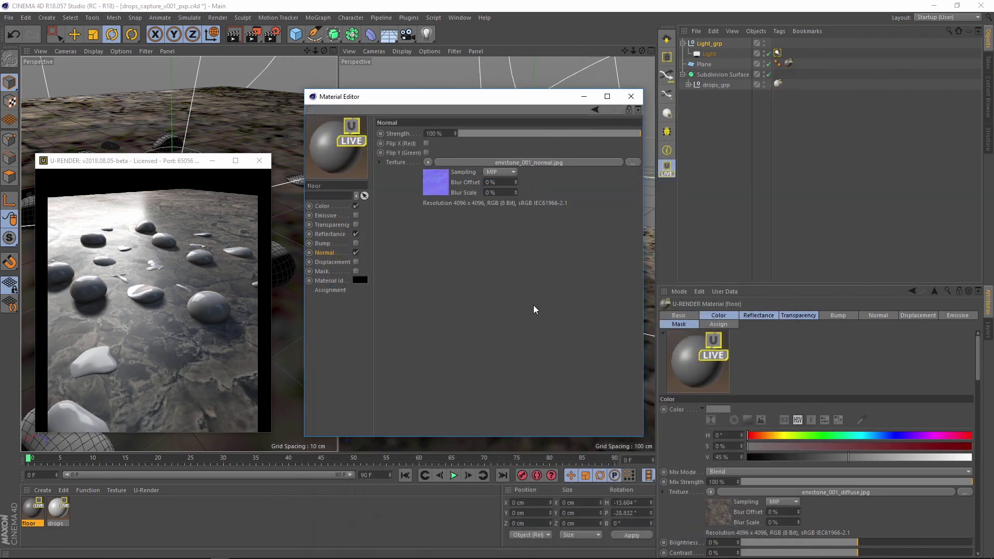
# Step: Set Tiles U to 2 in the plane's floor texture tag
pyautogui.click(789, 63)
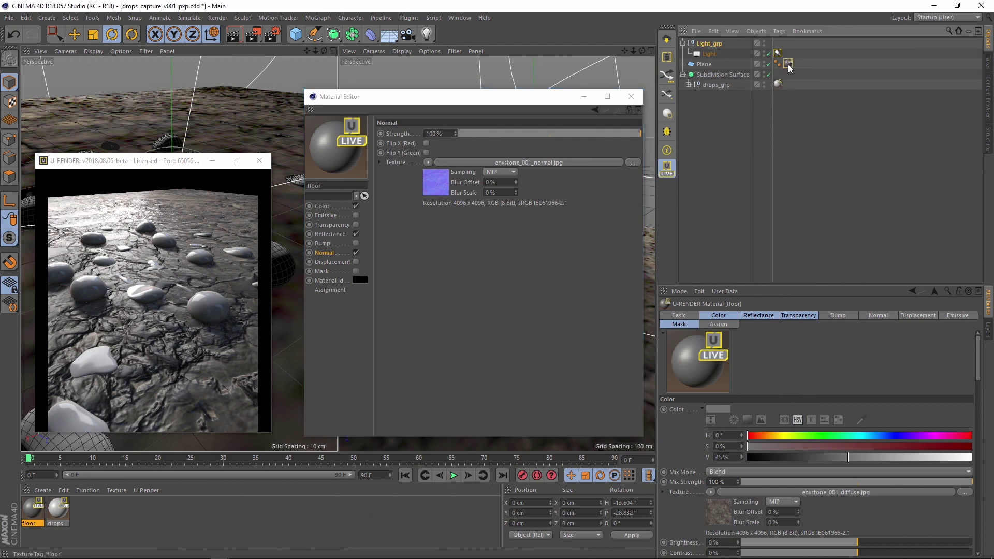
pyautogui.click(721, 441)
pyautogui.write('2')
pyautogui.press('Return')
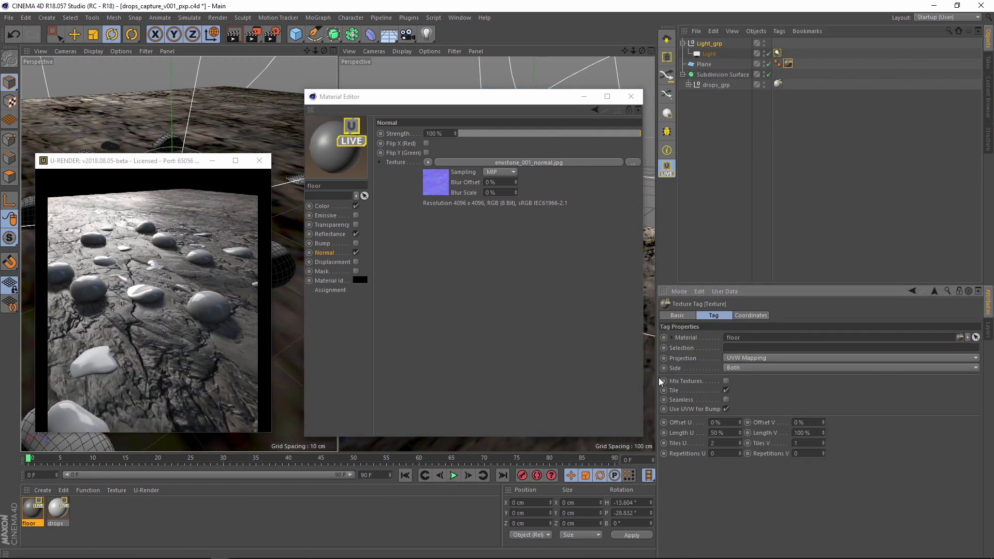
# Step: Lower the floor material's normal map strength to about 49%
pyautogui.moveTo(528, 98); pyautogui.dragTo(566, 107)
pyautogui.moveTo(630, 144); pyautogui.dragTo(621, 145)
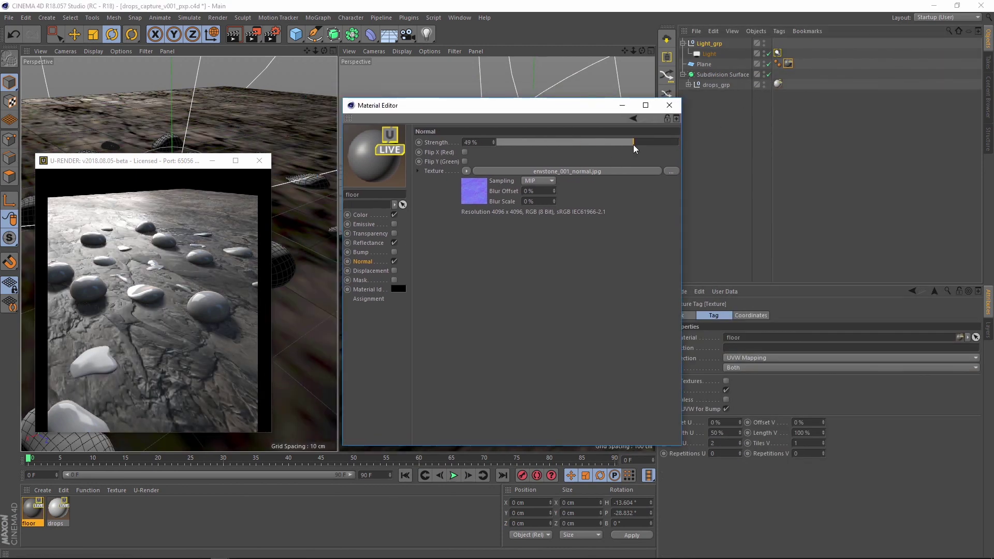
# Step: Change the floor material's base color to green with hue 95°, saturation 50% and value 45%
pyautogui.moveTo(481, 105); pyautogui.dragTo(510, 104)
pyautogui.click(389, 213)
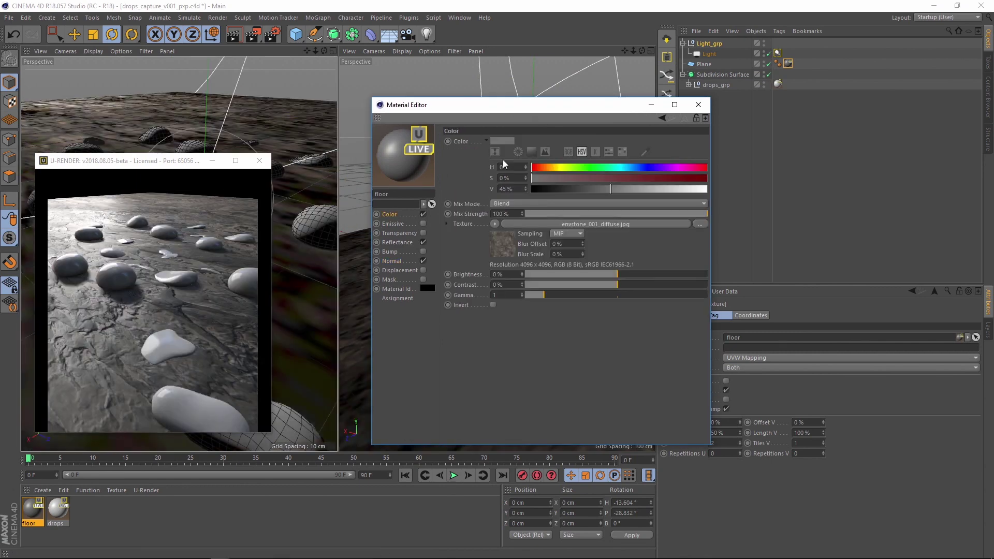
pyautogui.click(502, 141)
pyautogui.click(490, 139)
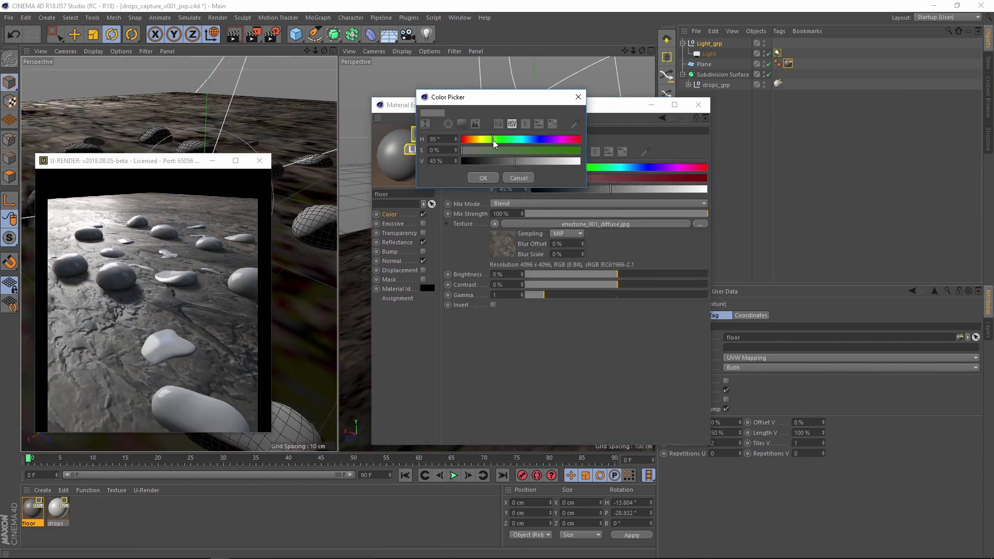
pyautogui.moveTo(468, 151); pyautogui.dragTo(520, 151)
pyautogui.click(483, 177)
# Step: Set the floor color's mix mode to Add and raise the base color's value to 69%
pyautogui.click(517, 204)
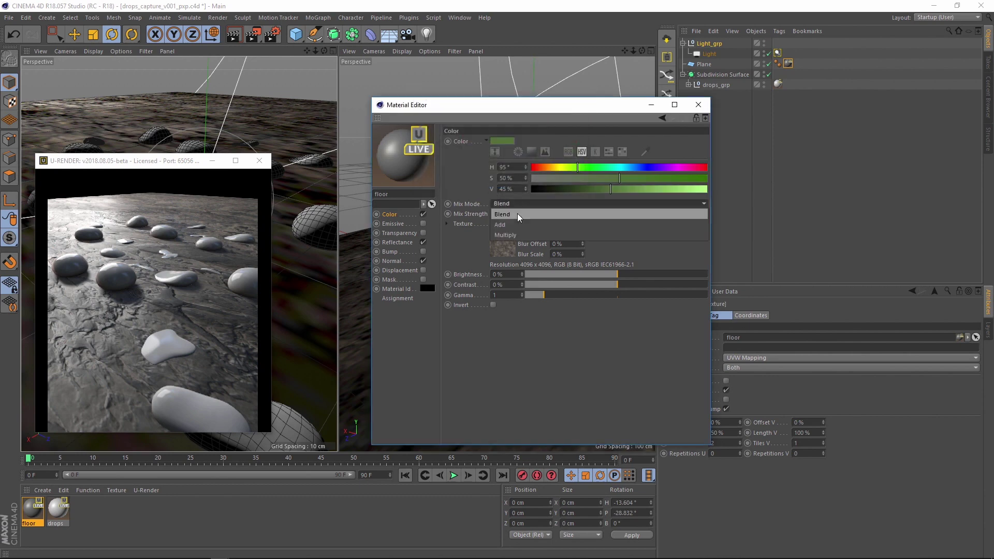
pyautogui.click(512, 235)
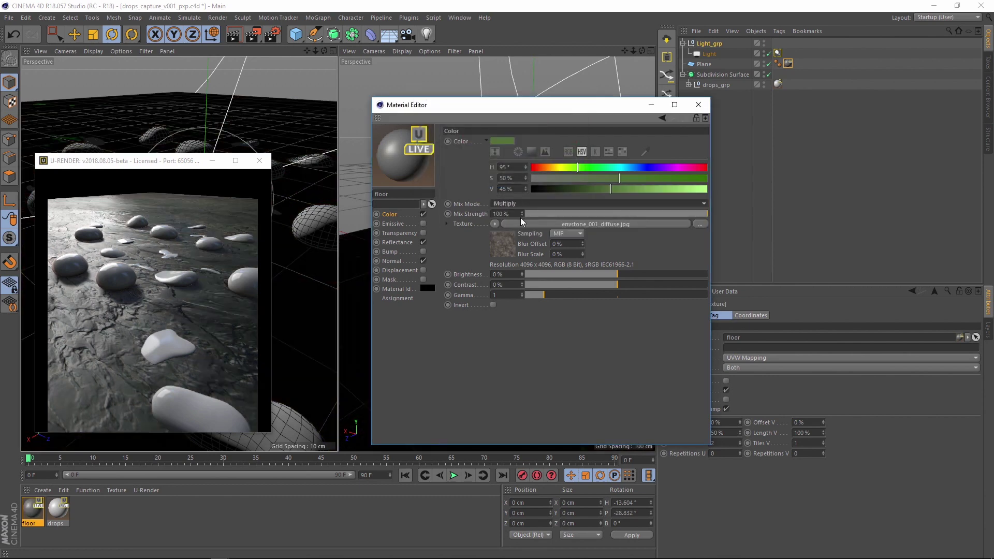
pyautogui.click(520, 206)
pyautogui.click(521, 214)
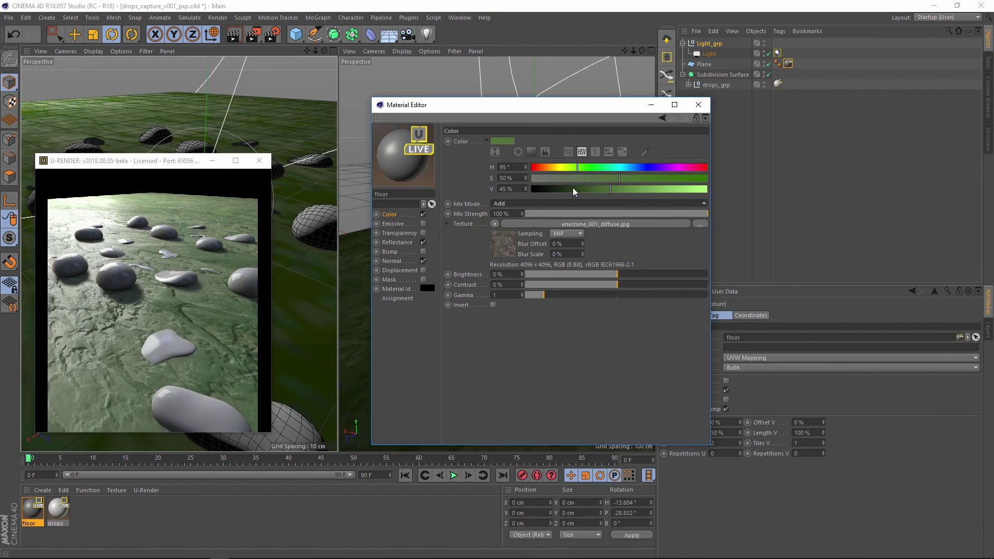
pyautogui.moveTo(605, 189); pyautogui.dragTo(653, 188)
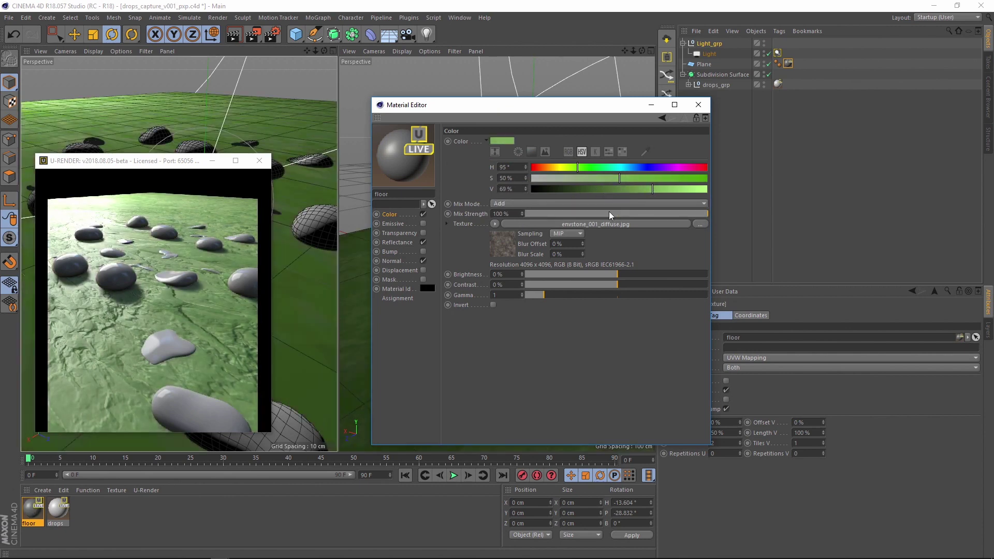
# Step: Set the floor's diffuse texture gamma to about 1.59 and its contrast to about 9%
pyautogui.moveTo(548, 294); pyautogui.dragTo(554, 292)
pyautogui.moveTo(621, 284); pyautogui.dragTo(625, 282)
pyautogui.keyDown('alt'); pyautogui.moveTo(299, 280); pyautogui.dragTo(294, 232); pyautogui.keyUp('alt')
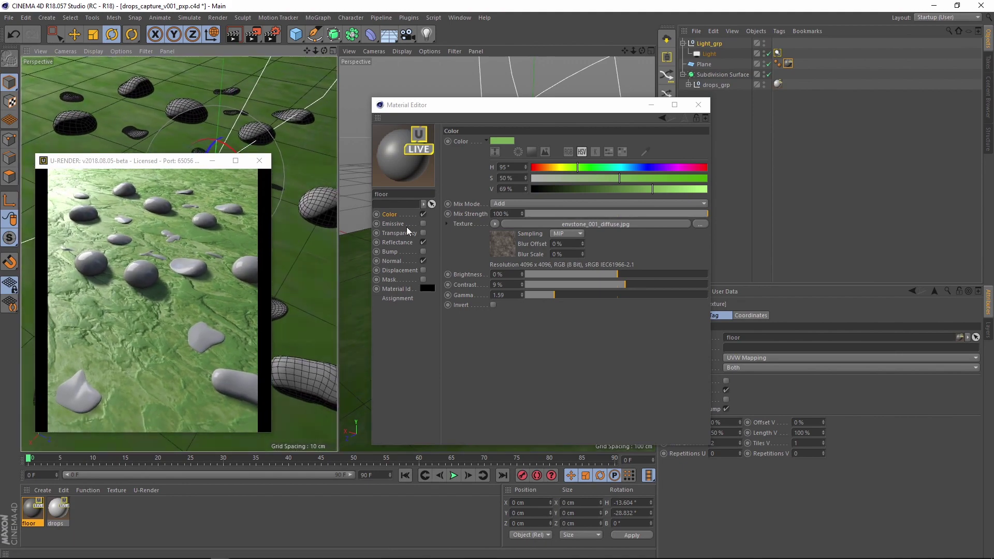
# Step: In the floor's reflectance, set the specular brightness to about 8% and the glossiness mix strength to about 58%
pyautogui.click(397, 242)
pyautogui.keyDown('alt'); pyautogui.moveTo(290, 246); pyautogui.dragTo(289, 258); pyautogui.keyUp('alt')
pyautogui.moveTo(542, 229); pyautogui.dragTo(547, 231)
pyautogui.moveTo(587, 339); pyautogui.dragTo(627, 364)
pyautogui.keyDown('alt'); pyautogui.moveTo(301, 248); pyautogui.dragTo(266, 250); pyautogui.keyUp('alt')
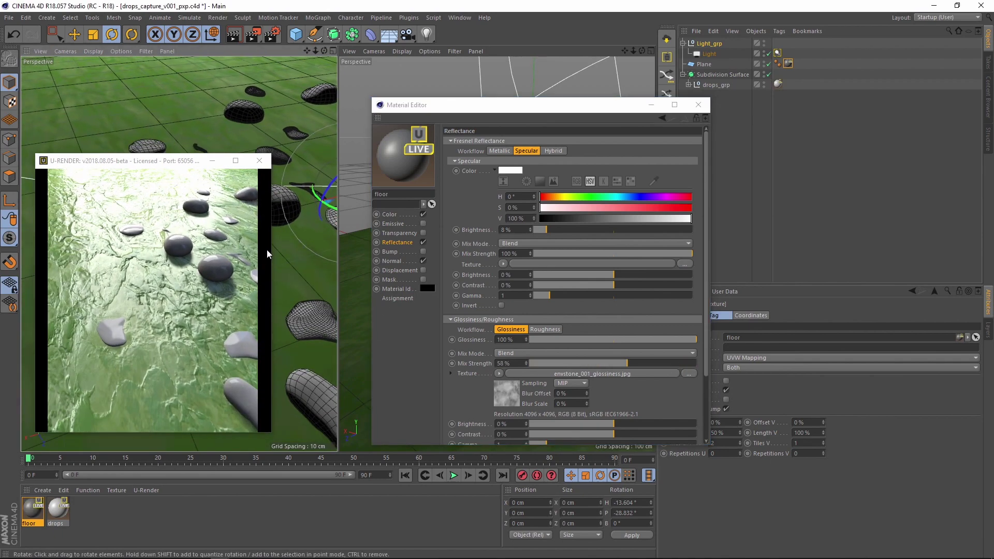
# Step: Raise the mix strength of the floor's glossiness texture to about 75%
pyautogui.click(623, 363)
pyautogui.moveTo(623, 364)
pyautogui.mouseDown()
pyautogui.moveTo(600, 363)
pyautogui.moveTo(631, 364)
pyautogui.mouseUp()
pyautogui.keyDown('alt'); pyautogui.moveTo(305, 248); pyautogui.dragTo(320, 246); pyautogui.keyUp('alt')
pyautogui.moveTo(625, 365); pyautogui.dragTo(656, 366)
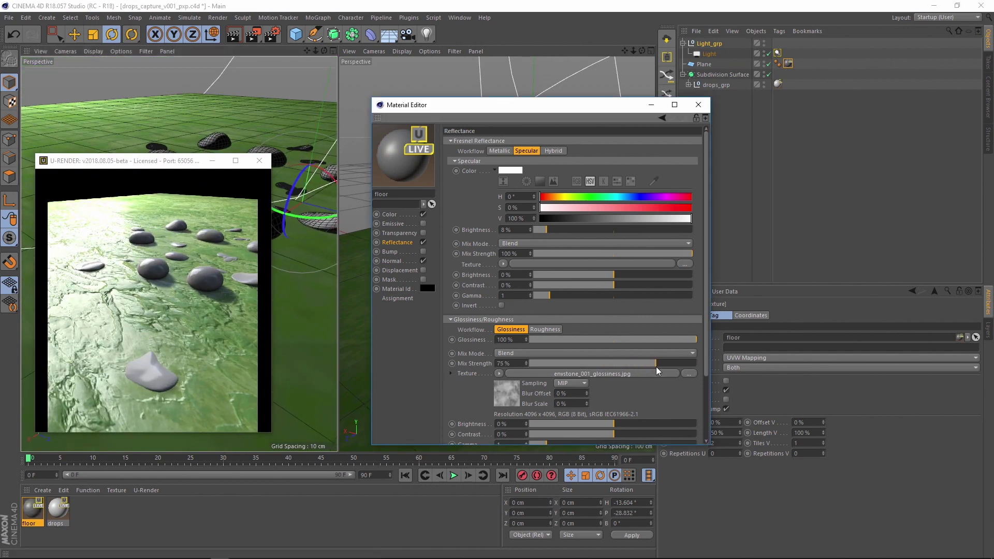
# Step: Set the floor's glossiness texture contrast to about 22% and its mix strength to about 80%, finishing the material edit
pyautogui.scroll(-2, 636, 399)
pyautogui.moveTo(629, 398)
pyautogui.mouseDown()
pyautogui.moveTo(654, 396)
pyautogui.moveTo(632, 396)
pyautogui.mouseUp()
pyautogui.moveTo(654, 330)
pyautogui.mouseDown()
pyautogui.moveTo(617, 328)
pyautogui.moveTo(663, 328)
pyautogui.mouseUp()
pyautogui.keyDown('alt'); pyautogui.moveTo(315, 271); pyautogui.dragTo(285, 224); pyautogui.keyUp('alt')
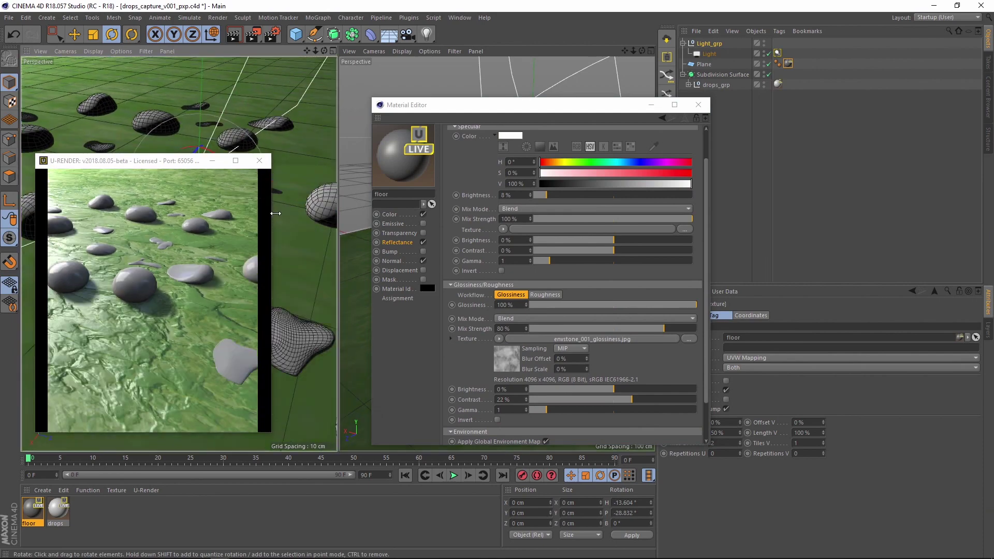
pyautogui.click(698, 107)
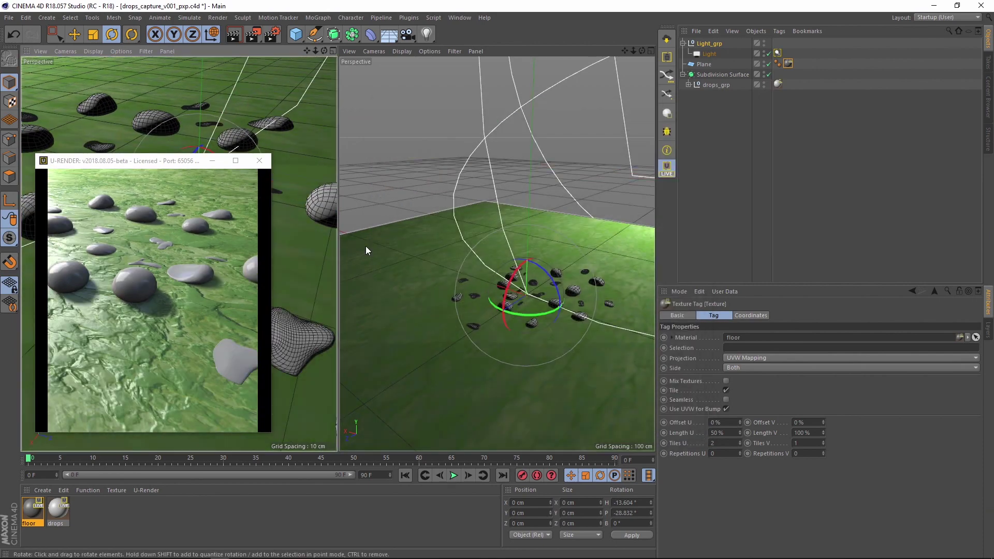
# Step: Maximize the perspective viewport and enlarge the U-RENDER preview window for a wider view of the drops
pyautogui.middleClick(365, 246)
pyautogui.moveTo(271, 431); pyautogui.dragTo(387, 454)
pyautogui.moveTo(258, 163); pyautogui.dragTo(238, 148)
pyautogui.keyDown('alt'); pyautogui.moveTo(466, 191); pyautogui.dragTo(543, 185); pyautogui.keyUp('alt')
# Step: In the U-RENDER render settings, set the tonemapping mode to Exponential and the white point to 2
pyautogui.click(271, 35)
pyautogui.click(715, 172)
pyautogui.click(754, 171)
pyautogui.click(596, 219)
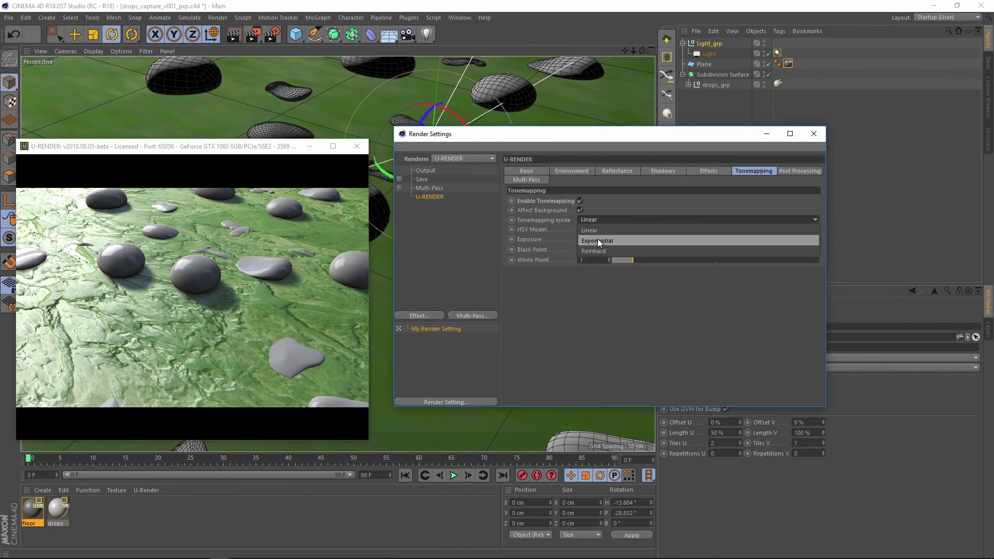
pyautogui.click(597, 239)
pyautogui.click(600, 260)
pyautogui.write('1.05')
pyautogui.write('2')
pyautogui.press('Return')
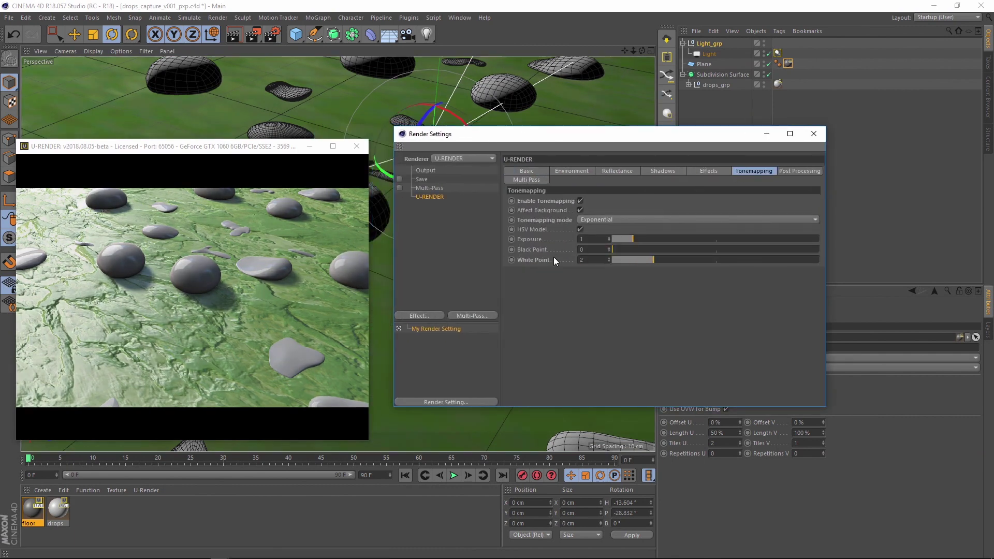
pyautogui.keyDown('alt'); pyautogui.moveTo(396, 57); pyautogui.dragTo(365, 116); pyautogui.keyUp('alt')
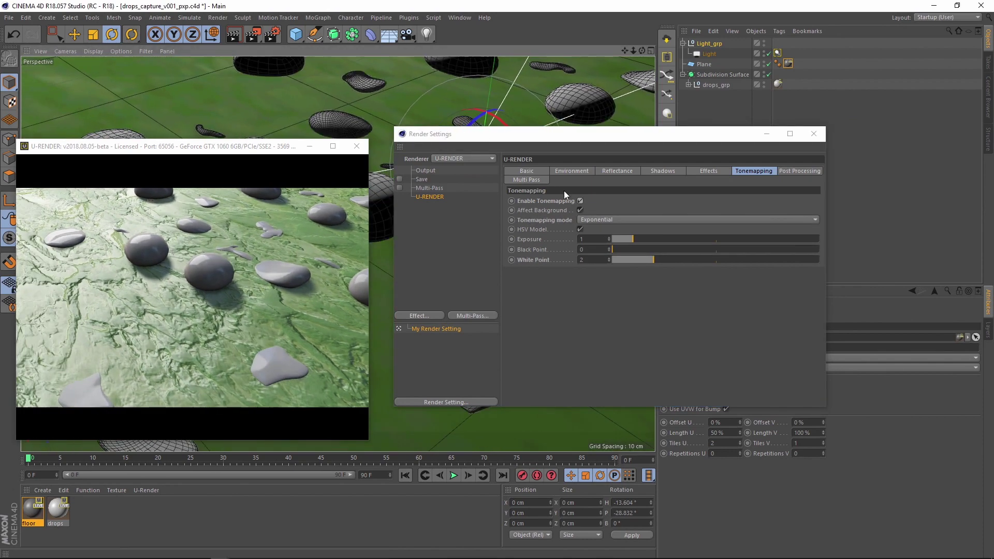
# Step: Change the tonemapping mode to Reinhard and close the render settings
pyautogui.click(586, 220)
pyautogui.click(588, 251)
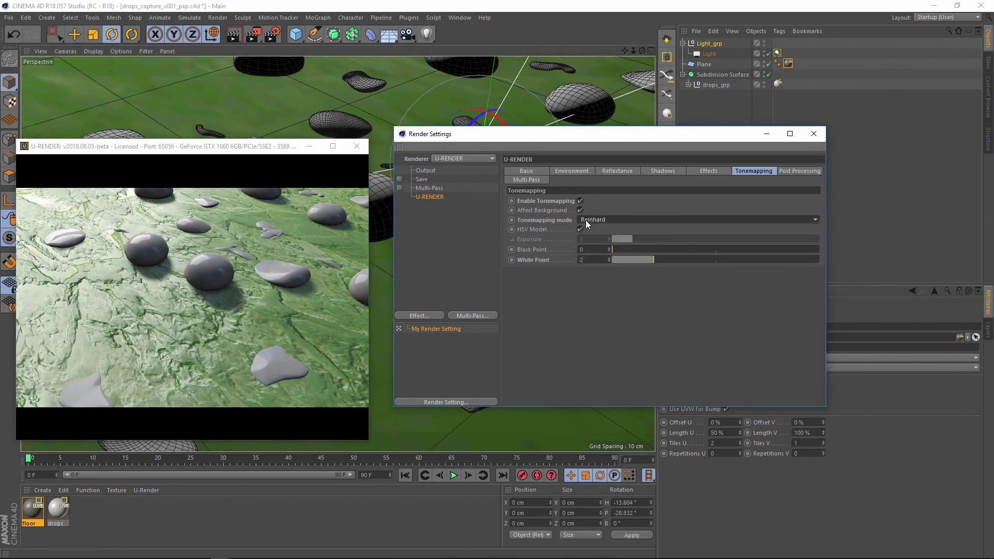
pyautogui.keyDown('alt'); pyautogui.moveTo(477, 122); pyautogui.dragTo(414, 125); pyautogui.keyUp('alt')
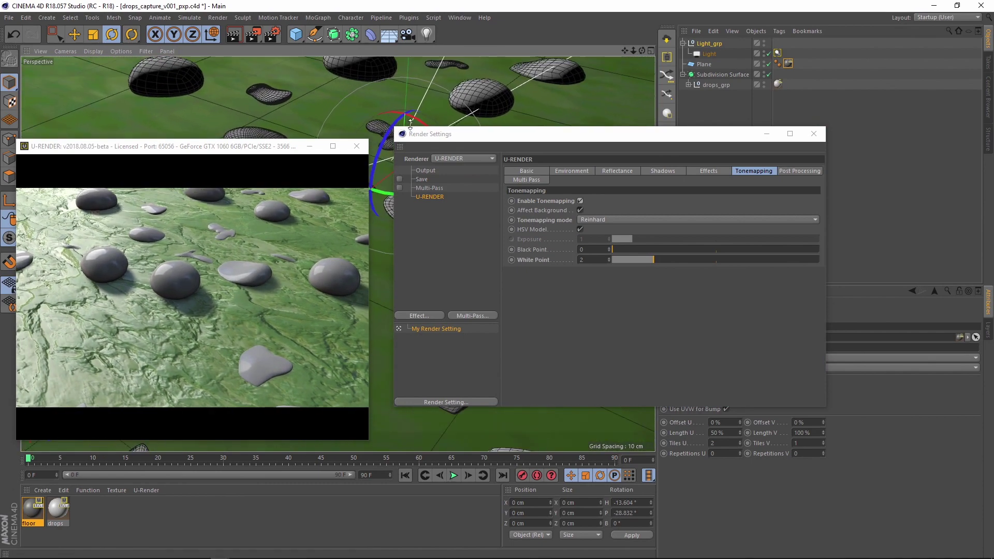
pyautogui.moveTo(207, 146); pyautogui.dragTo(227, 135)
pyautogui.click(814, 134)
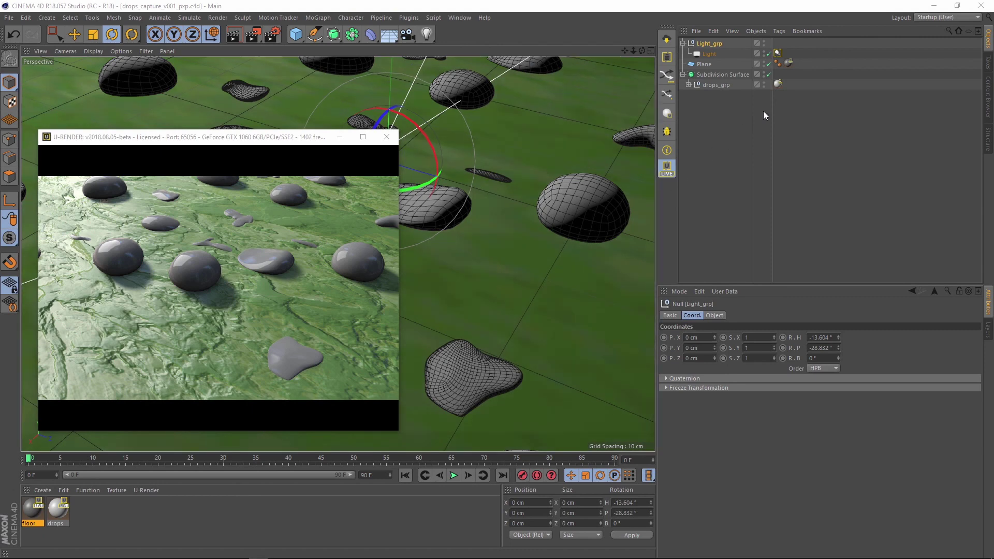
# Step: Select all objects from drop24 to drop01 in drops_grp and merge them with Connect Objects + Delete
pyautogui.click(688, 85)
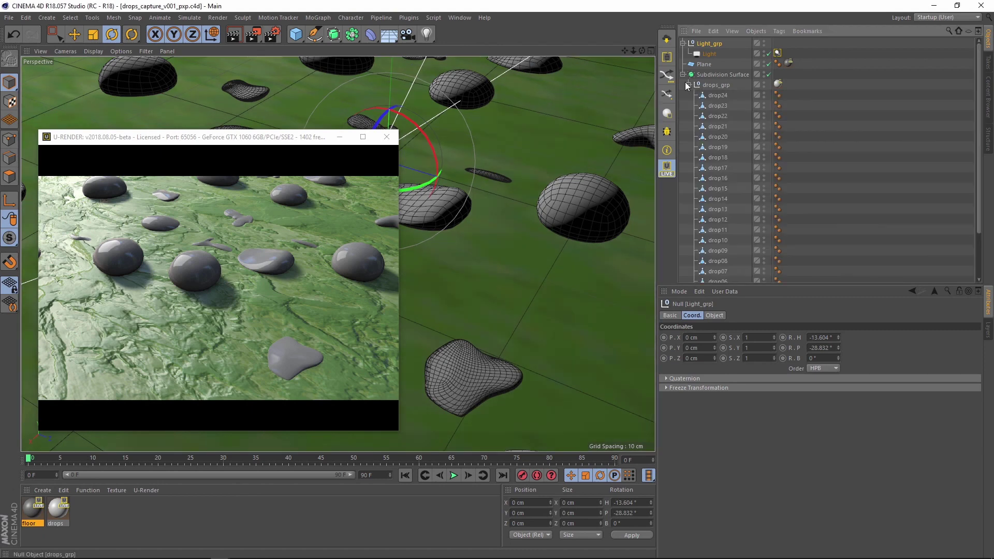
pyautogui.scroll(-3, 716, 135)
pyautogui.scroll(3, 716, 117)
pyautogui.click(719, 95)
pyautogui.scroll(-3, 729, 139)
pyautogui.keyDown('shift'); pyautogui.click(719, 277); pyautogui.keyUp('shift')
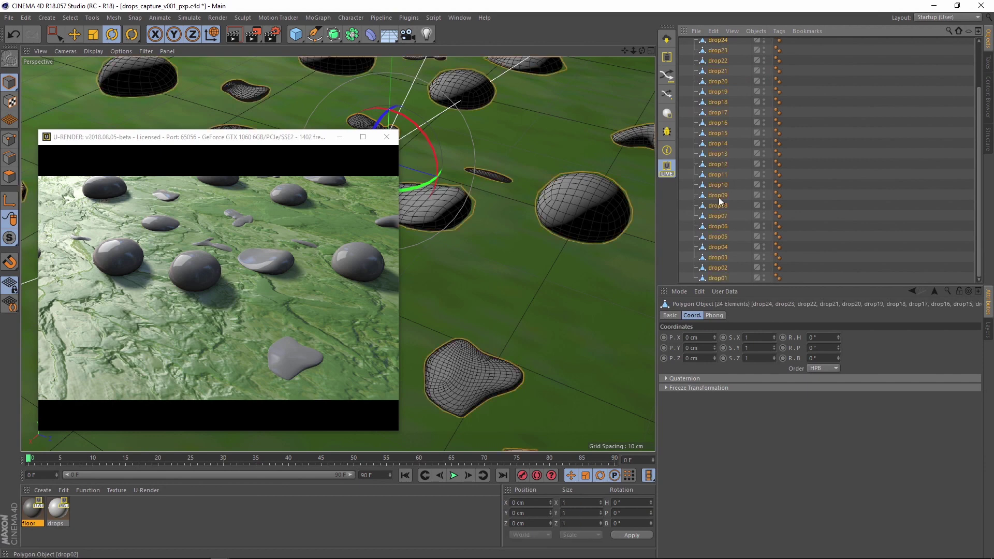
pyautogui.rightClick(719, 179)
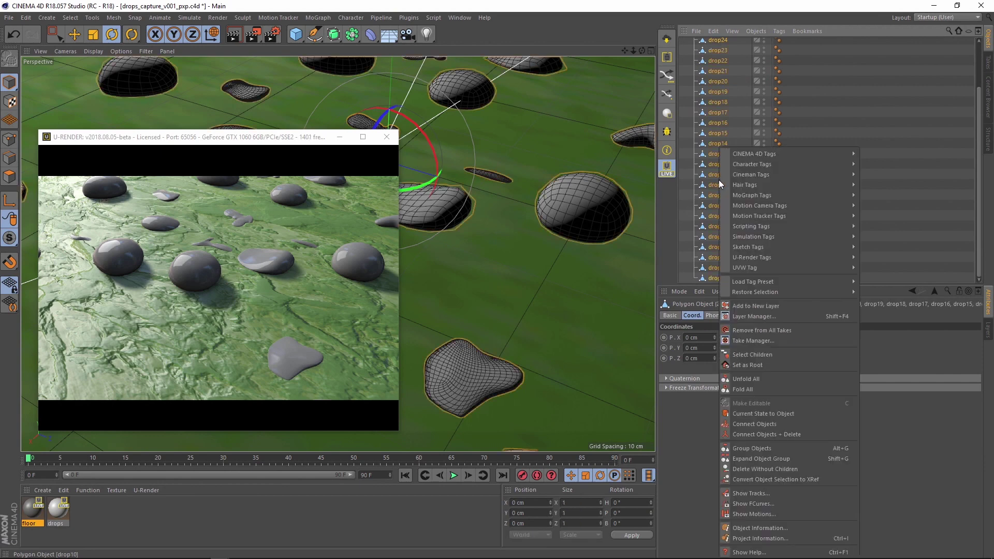
pyautogui.click(753, 434)
# Step: Rename the merged mesh drops?msh and move the drops material tag from drops_grp onto it
pyautogui.doubleClick(719, 94)
pyautogui.write('drops_msh')
pyautogui.press('Return')
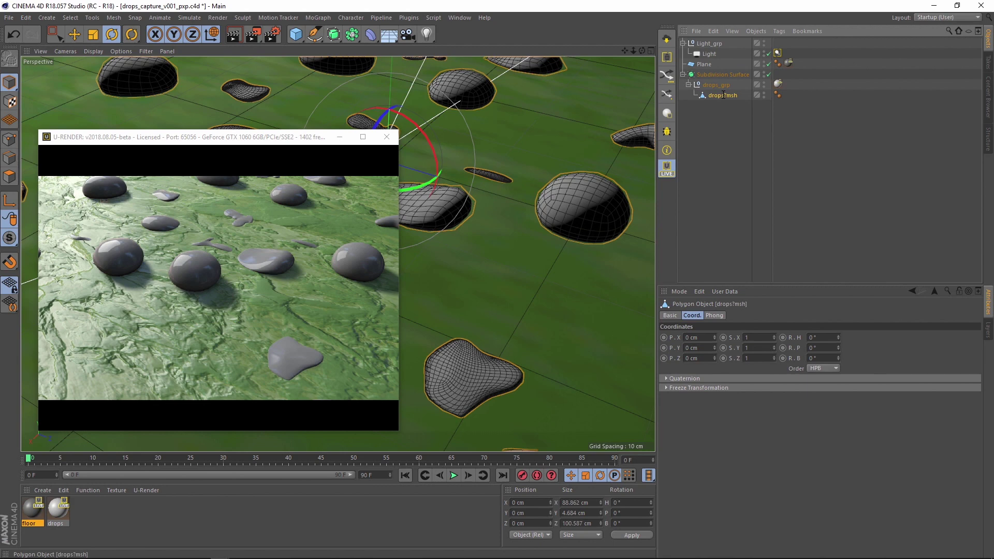
pyautogui.moveTo(777, 84); pyautogui.dragTo(788, 95)
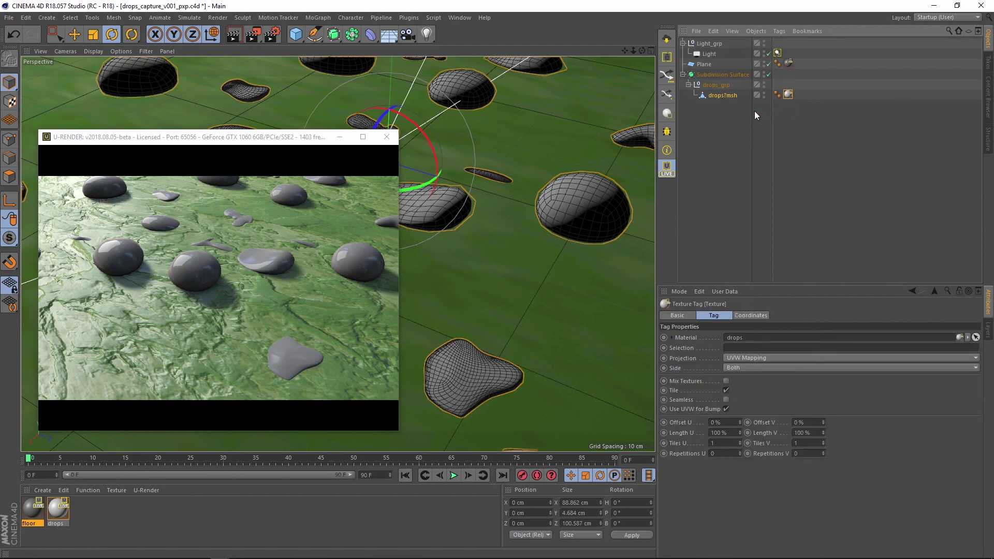
# Step: Change the drops material's base color to purple with hue 286°, saturation 60% and value 71%
pyautogui.doubleClick(60, 510)
pyautogui.moveTo(599, 191); pyautogui.dragTo(608, 143)
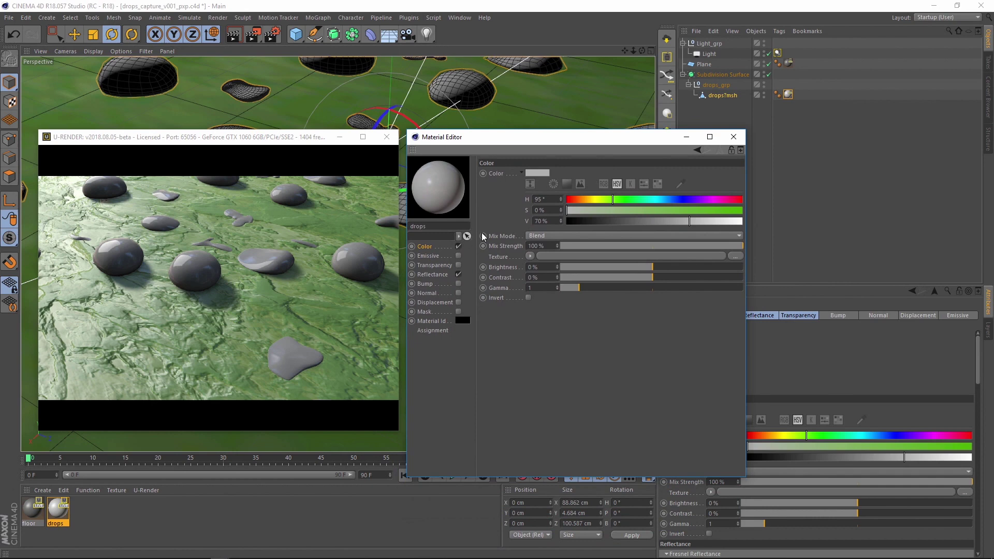
pyautogui.moveTo(595, 209); pyautogui.dragTo(685, 210)
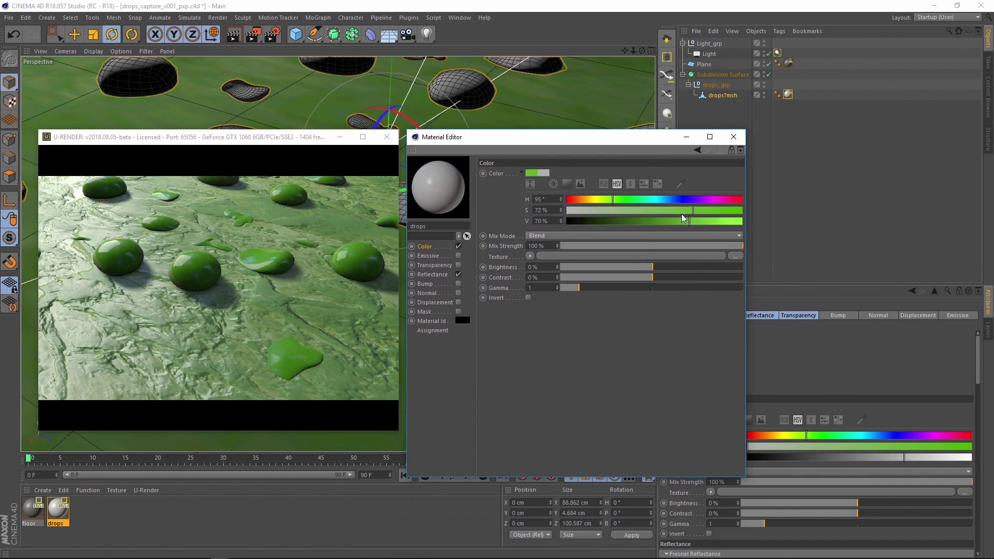
pyautogui.moveTo(592, 199); pyautogui.dragTo(697, 220)
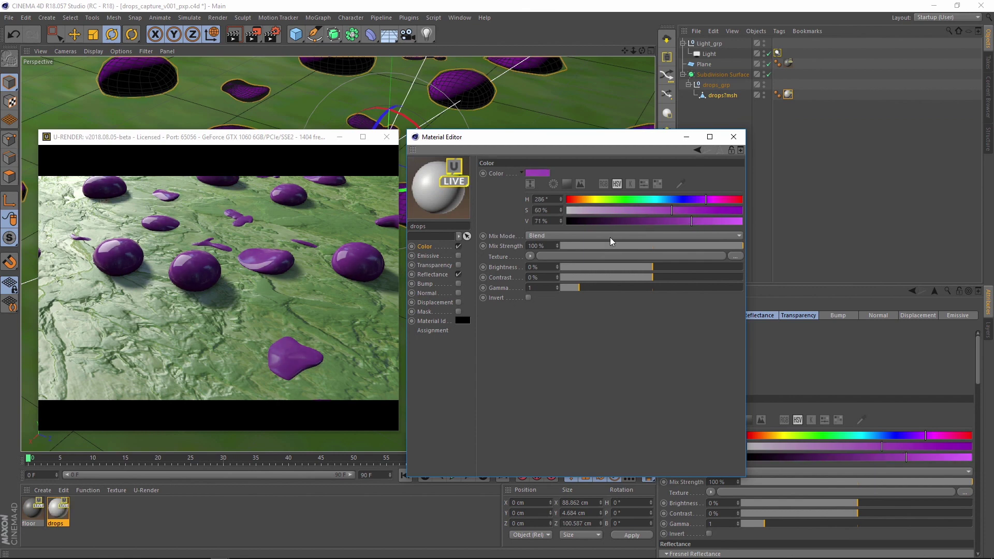
# Step: Switch the drops material's reflectance to the Metallic workflow with about 64% metalness and 94% glossiness
pyautogui.click(432, 274)
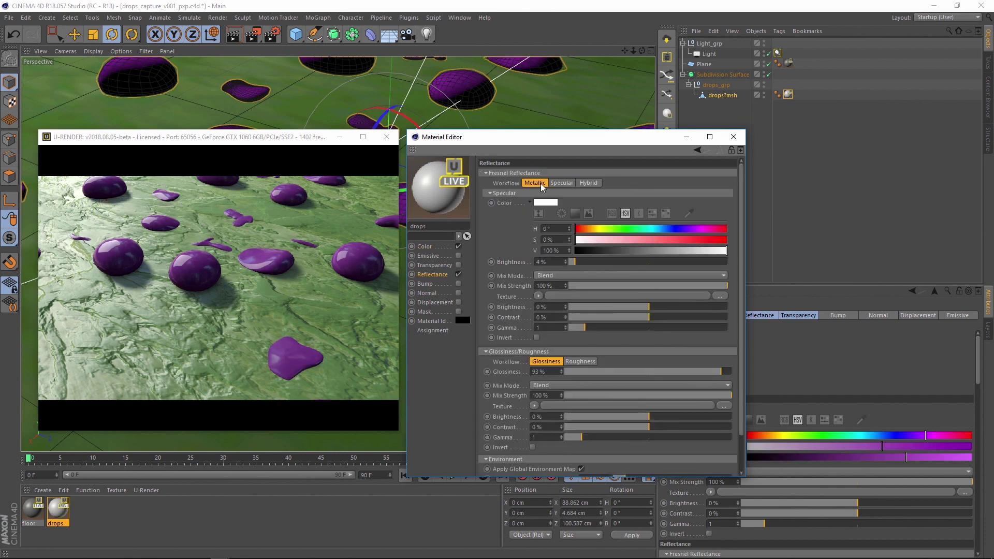
pyautogui.click(540, 183)
pyautogui.moveTo(586, 201); pyautogui.dragTo(688, 207)
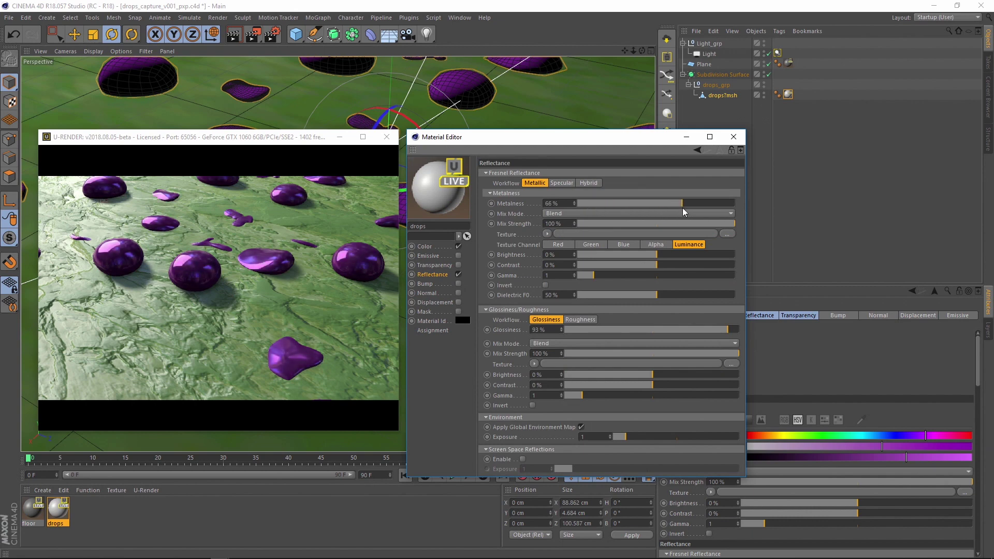
pyautogui.moveTo(681, 207); pyautogui.dragTo(678, 209)
pyautogui.keyDown('alt'); pyautogui.moveTo(338, 119); pyautogui.dragTo(381, 119); pyautogui.keyUp('alt')
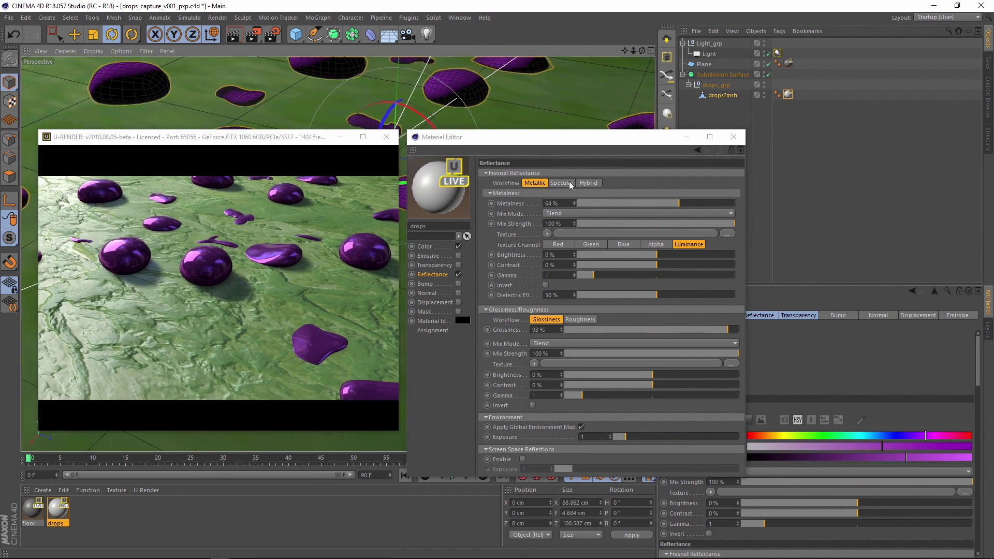
pyautogui.click(730, 329)
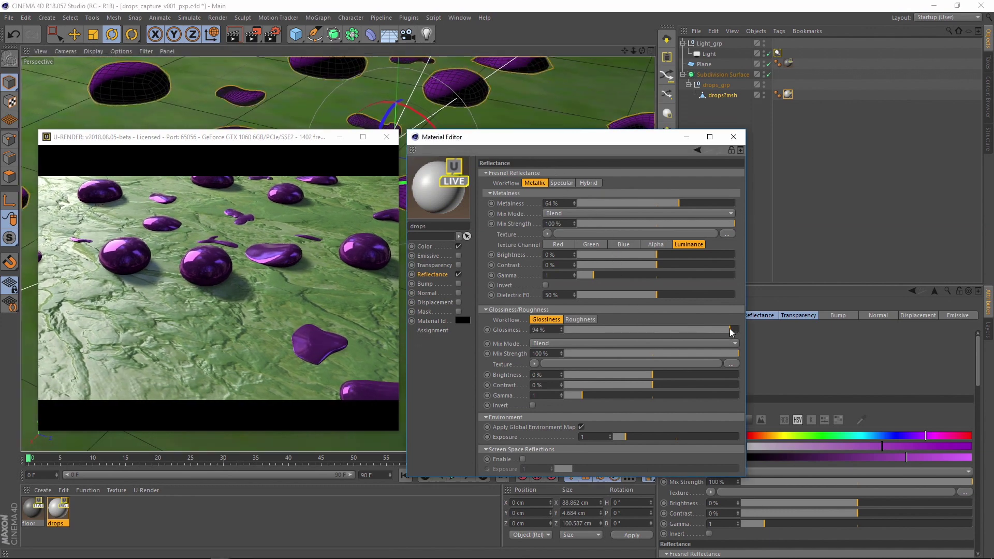
# Step: Enable the drops material's emissive channel and set the projection of the mesh's texture tag to Spherical
pyautogui.click(435, 255)
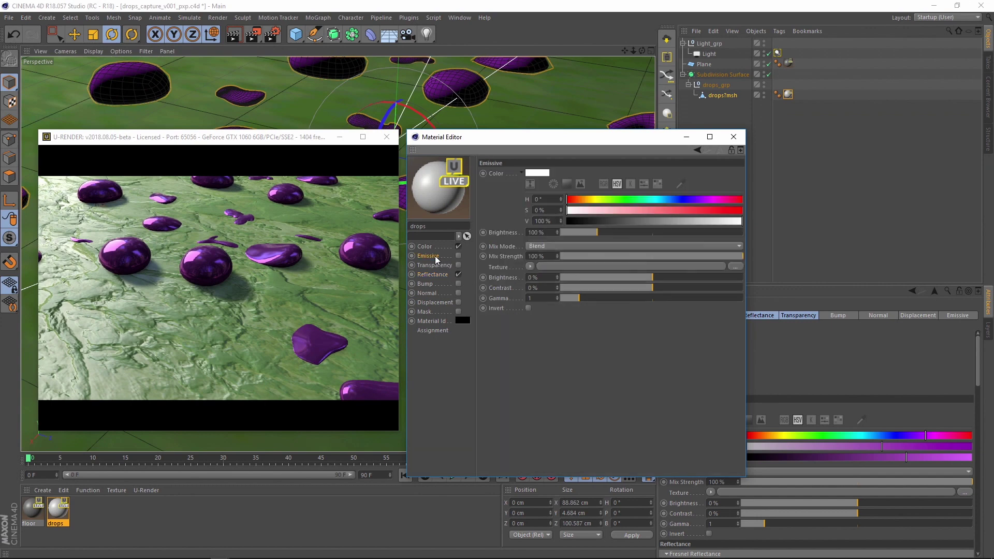
pyautogui.click(459, 255)
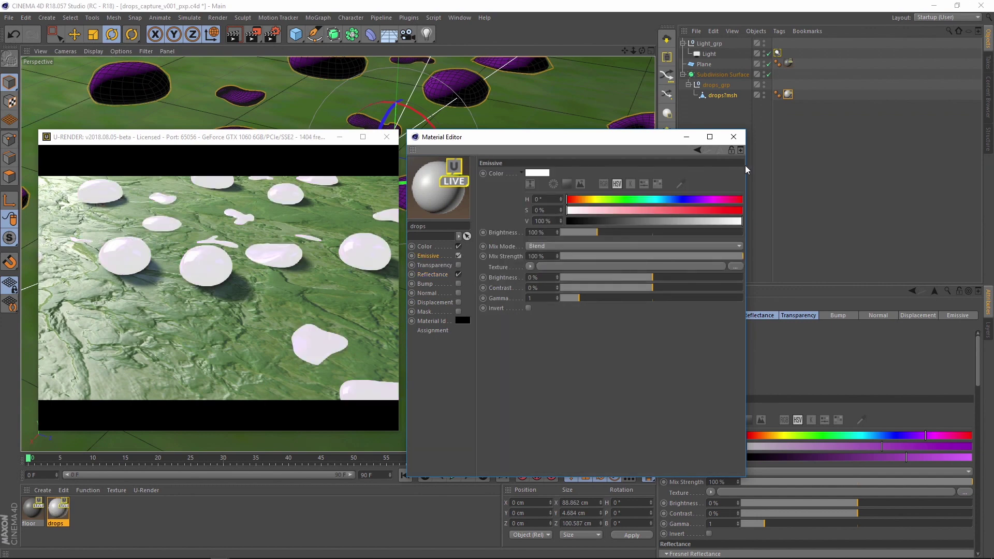
pyautogui.click(787, 94)
pyautogui.moveTo(603, 137); pyautogui.dragTo(536, 123)
pyautogui.click(772, 359)
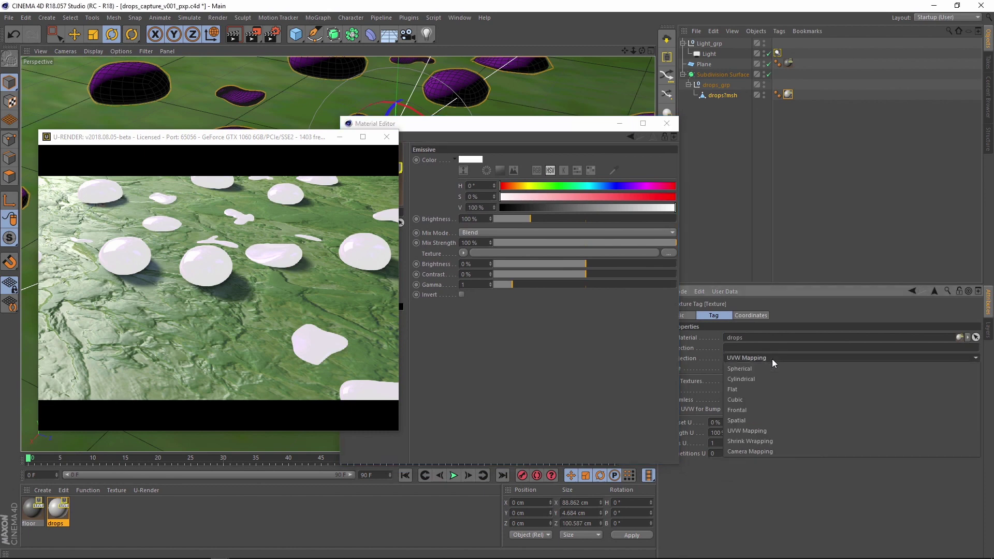
pyautogui.click(768, 367)
# Step: Set the drops' emissive color to violet with hue 268° and saturation 92%, and lower its brightness to about 64%
pyautogui.moveTo(516, 126); pyautogui.dragTo(594, 133)
pyautogui.click(690, 193)
pyautogui.moveTo(695, 196); pyautogui.dragTo(723, 196)
pyautogui.moveTo(629, 203); pyautogui.dragTo(712, 203)
pyautogui.click(706, 192)
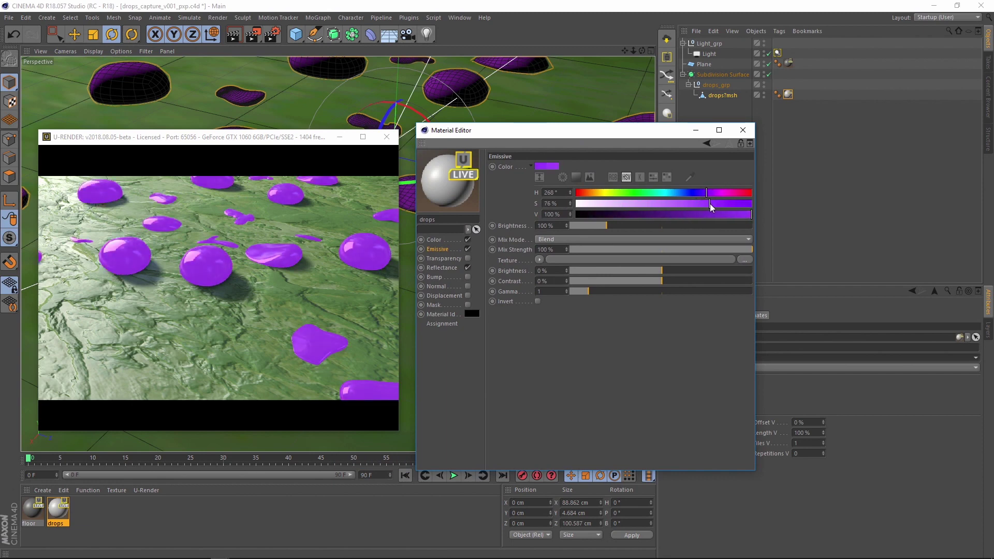
pyautogui.click(738, 203)
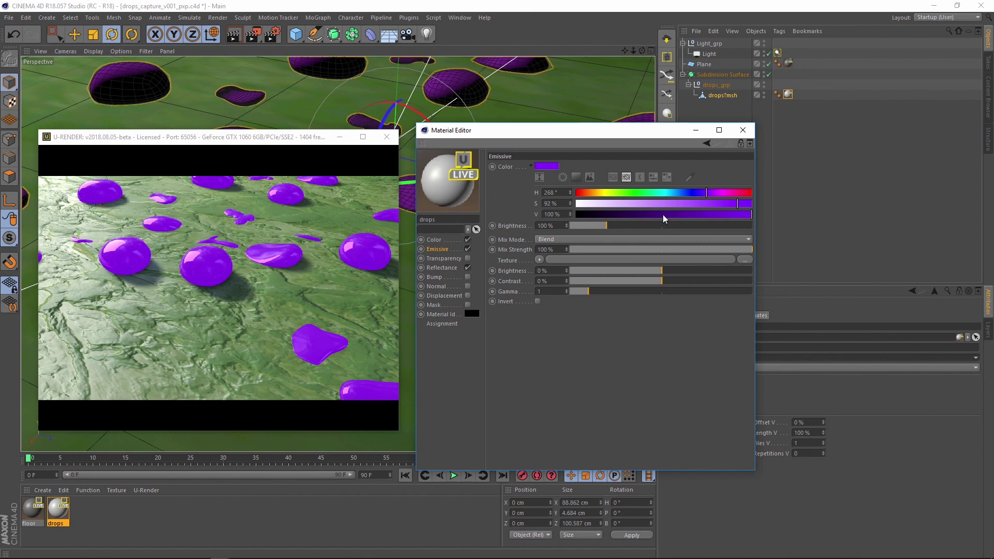
pyautogui.moveTo(605, 225); pyautogui.dragTo(593, 225)
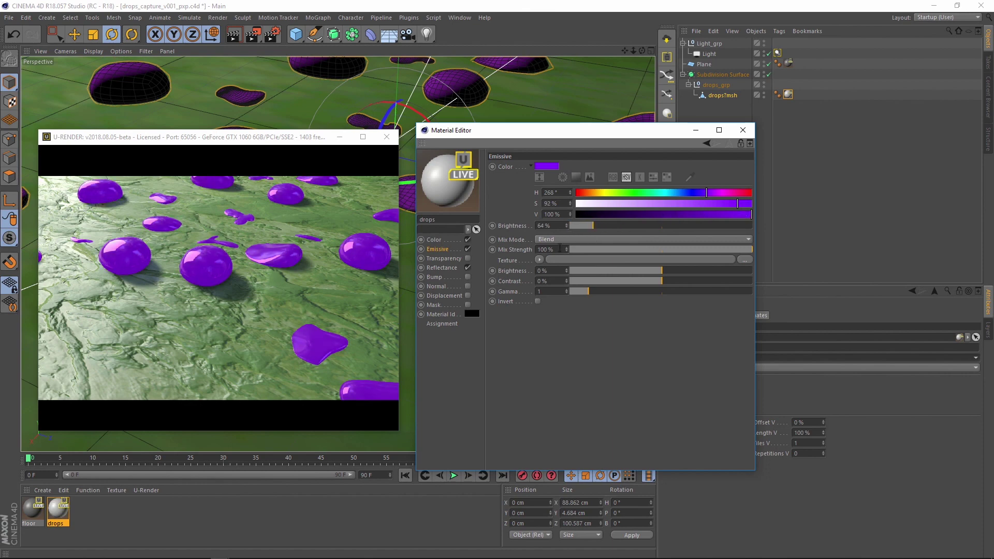
# Step: Load a Noise shader into the drops material's emissive texture and set its mix mode to Multiply
pyautogui.click(540, 260)
pyautogui.click(557, 395)
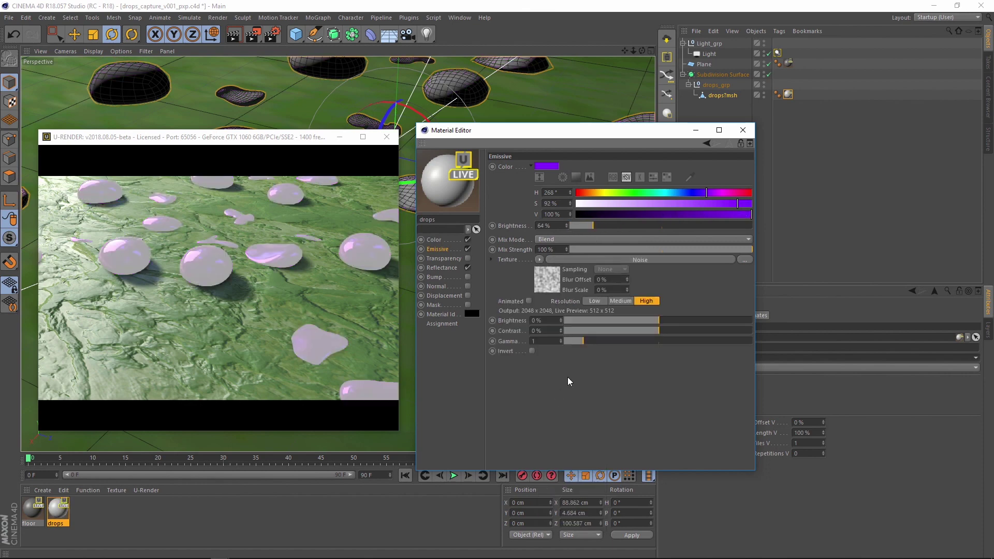
pyautogui.click(627, 240)
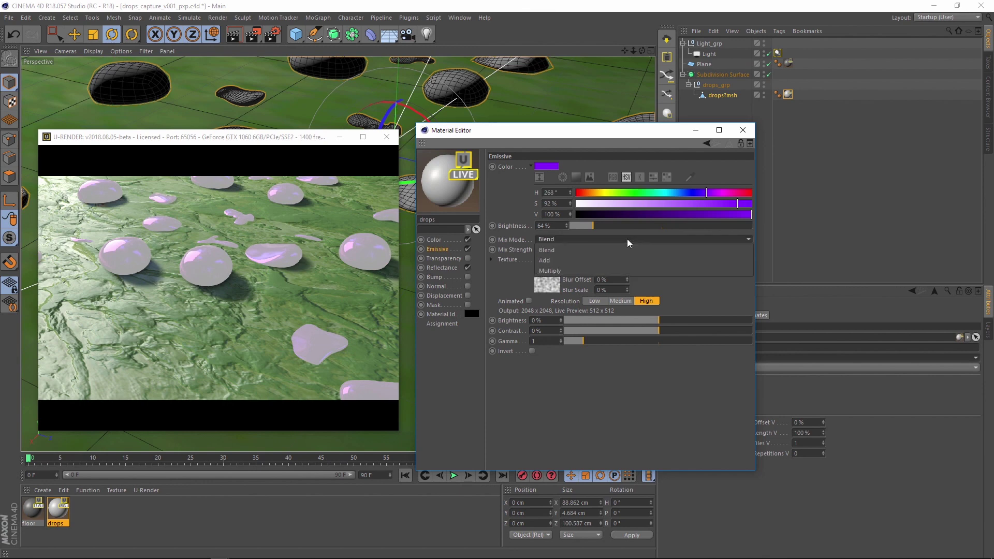
pyautogui.click(610, 266)
pyautogui.moveTo(615, 136); pyautogui.dragTo(606, 195)
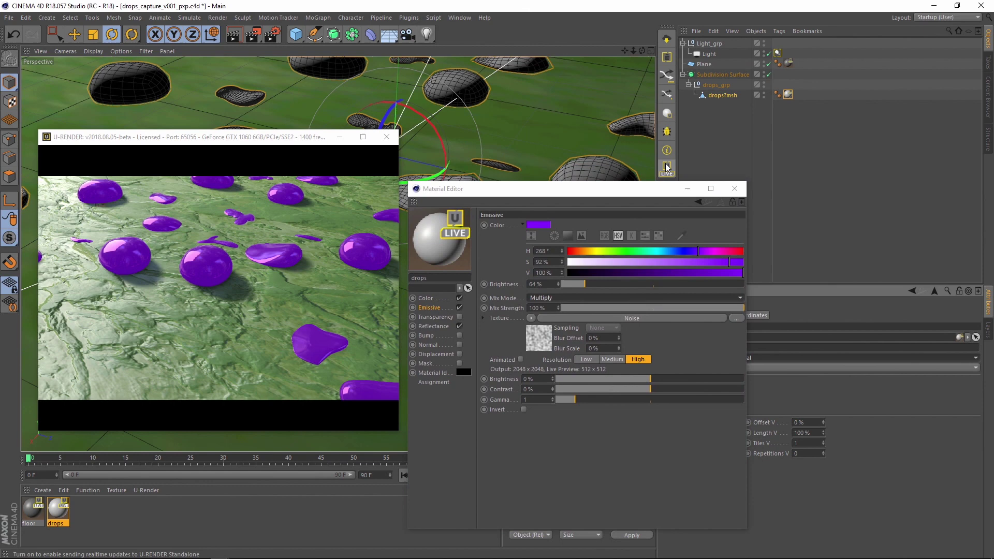
# Step: Change the noise type of the drops' emissive Noise shader to Buya
pyautogui.click(648, 317)
pyautogui.click(616, 326)
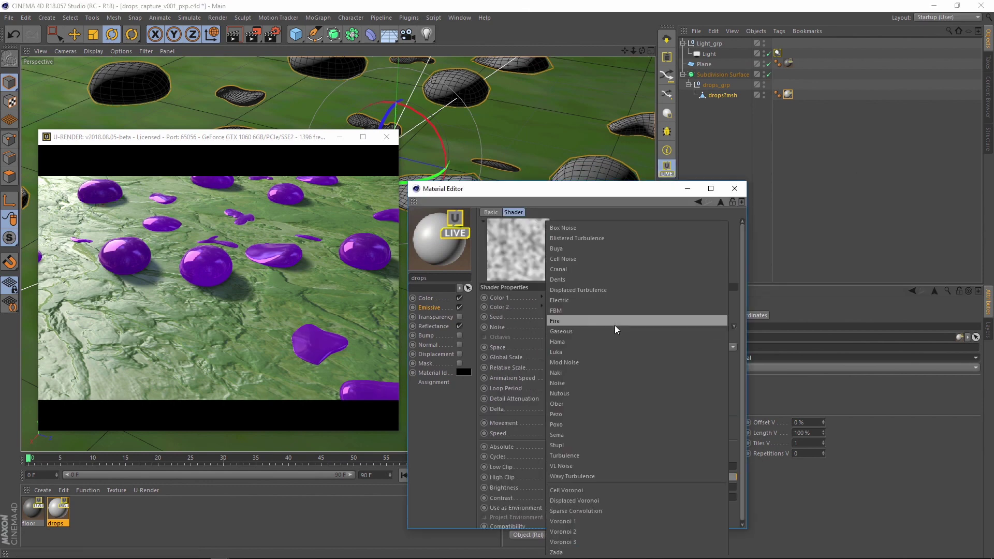
pyautogui.click(601, 227)
pyautogui.scroll(-3, 588, 327)
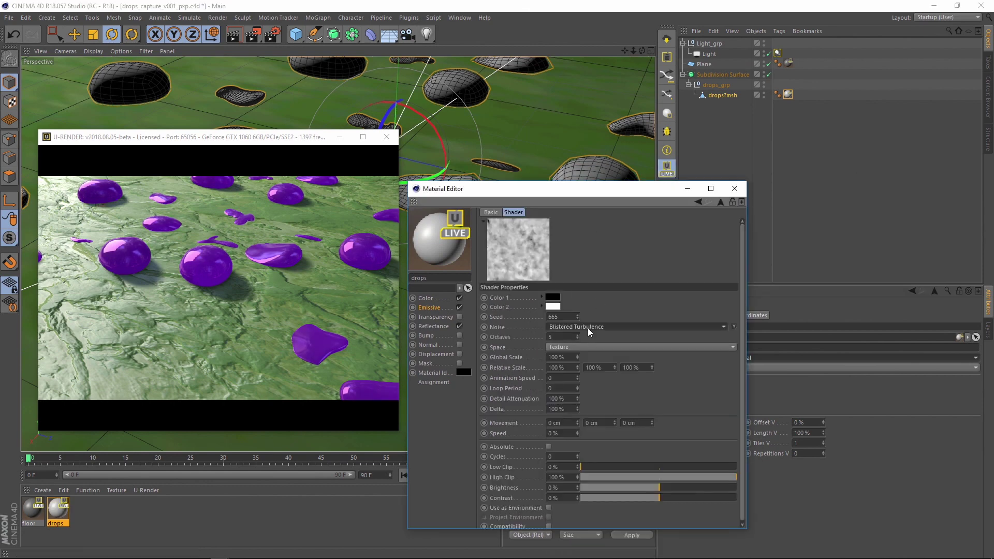
pyautogui.scroll(1, 588, 328)
pyautogui.moveTo(466, 153)
pyautogui.keyDown('alt'); pyautogui.mouseDown()
pyautogui.moveTo(501, 154)
pyautogui.moveTo(479, 155)
pyautogui.mouseUp(); pyautogui.keyUp('alt')
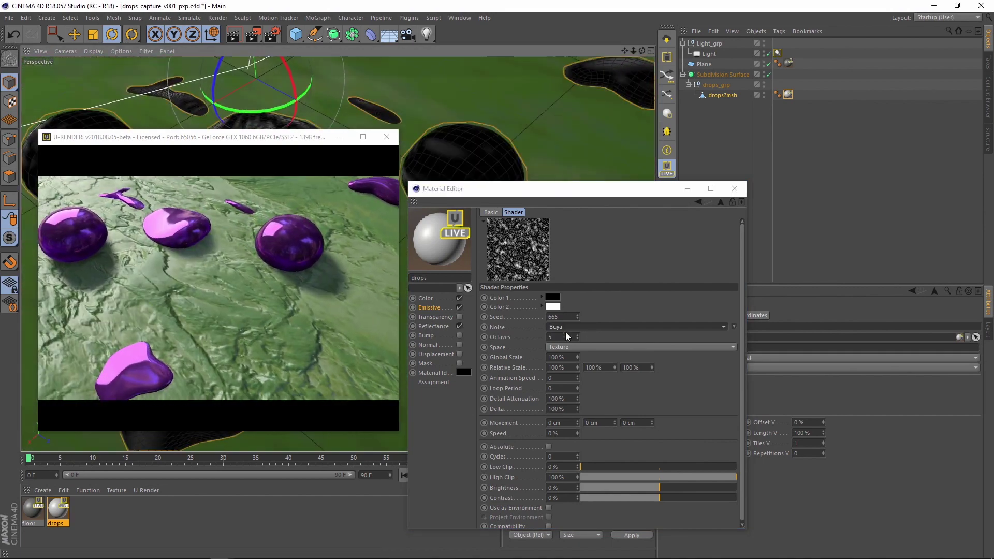
# Step: Raise the drops' emissive brightness to about 261% and set the Buya noise's octaves to 10
pyautogui.click(719, 203)
pyautogui.moveTo(594, 284); pyautogui.dragTo(698, 288)
pyautogui.keyDown('alt'); pyautogui.moveTo(496, 123); pyautogui.dragTo(472, 143); pyautogui.keyUp('alt')
pyautogui.moveTo(698, 284); pyautogui.dragTo(663, 288)
pyautogui.keyDown('alt'); pyautogui.moveTo(488, 152); pyautogui.dragTo(445, 115); pyautogui.keyUp('alt')
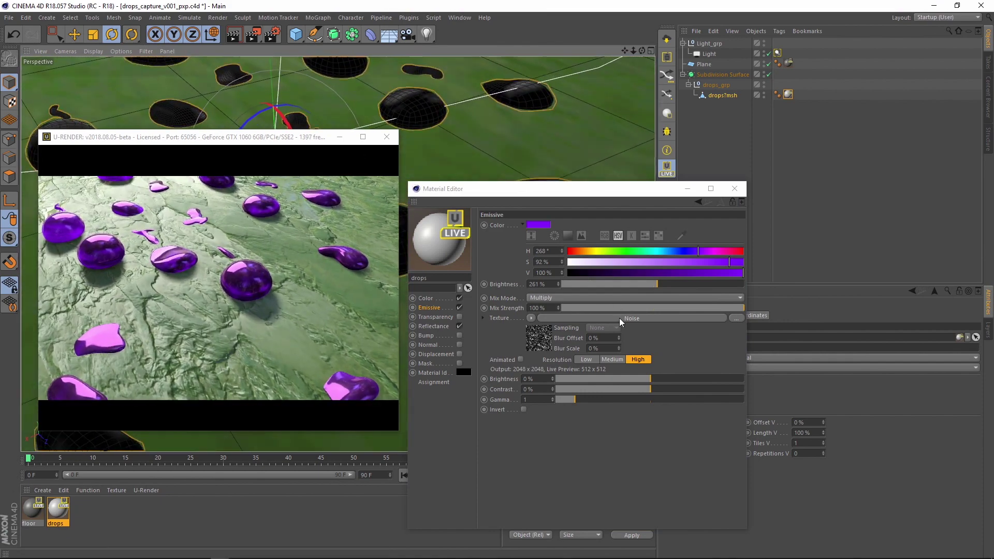
pyautogui.click(619, 318)
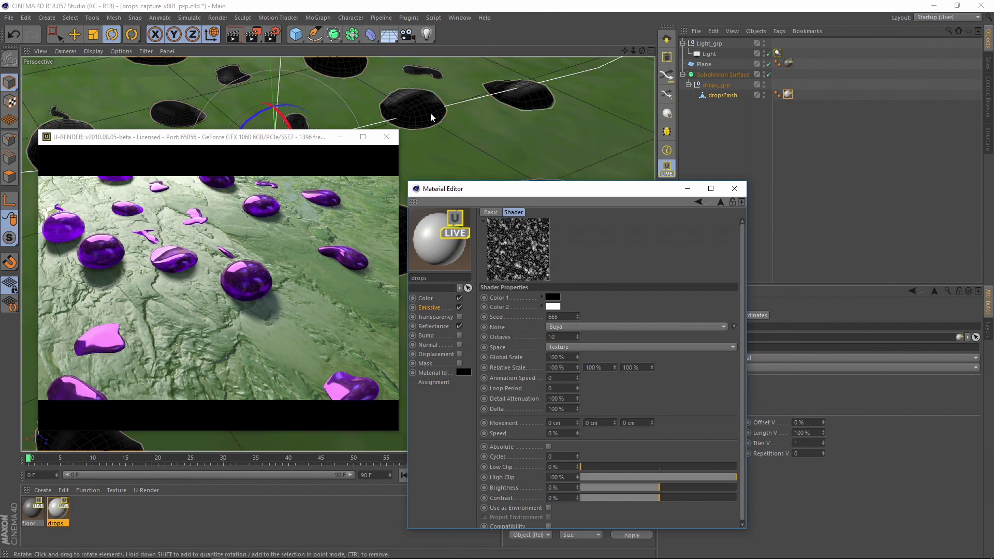
pyautogui.keyDown('alt'); pyautogui.moveTo(430, 112); pyautogui.dragTo(430, 113); pyautogui.keyUp('alt')
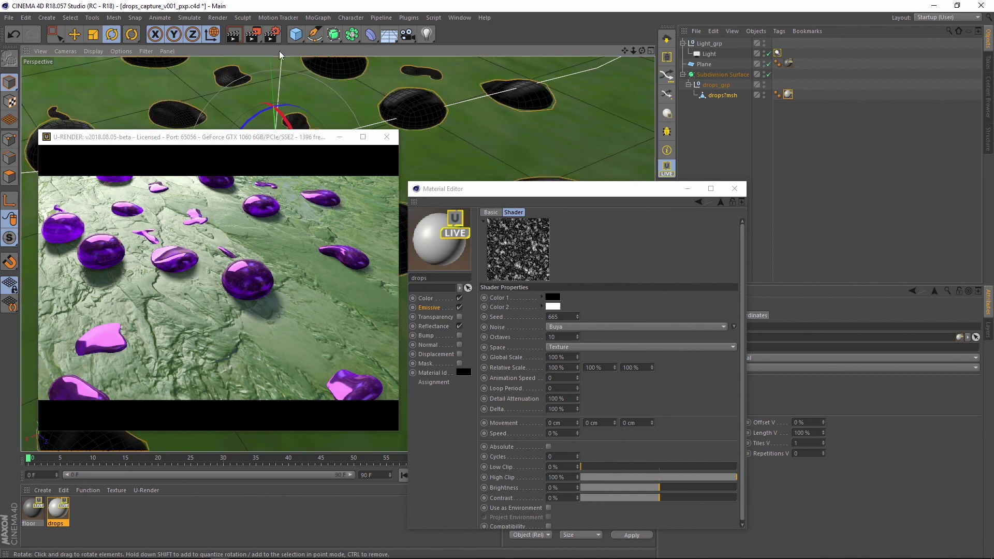
# Step: Set the U-RENDER Live-Mode preview resolution for shaders to 512x512 in the render settings
pyautogui.click(273, 36)
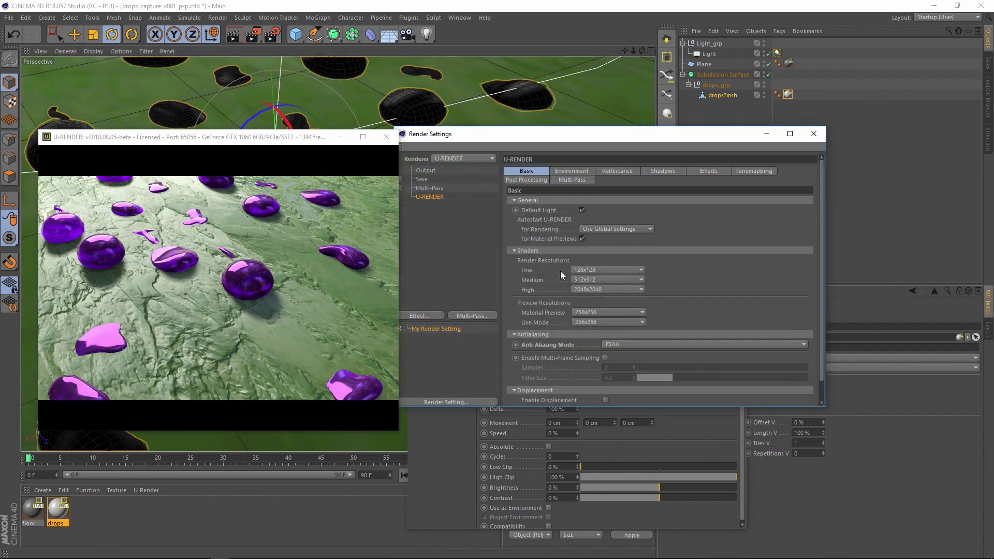
pyautogui.click(631, 322)
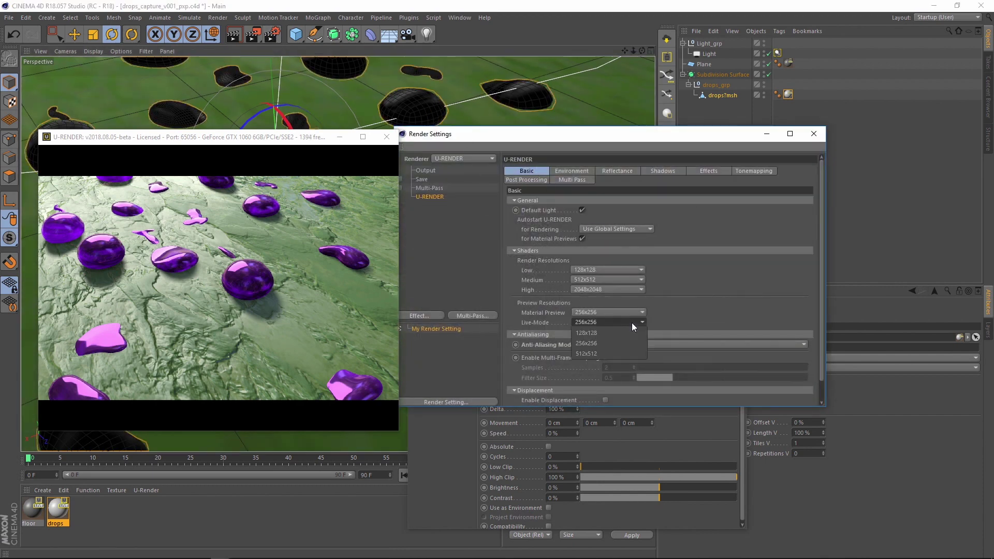
pyautogui.click(617, 353)
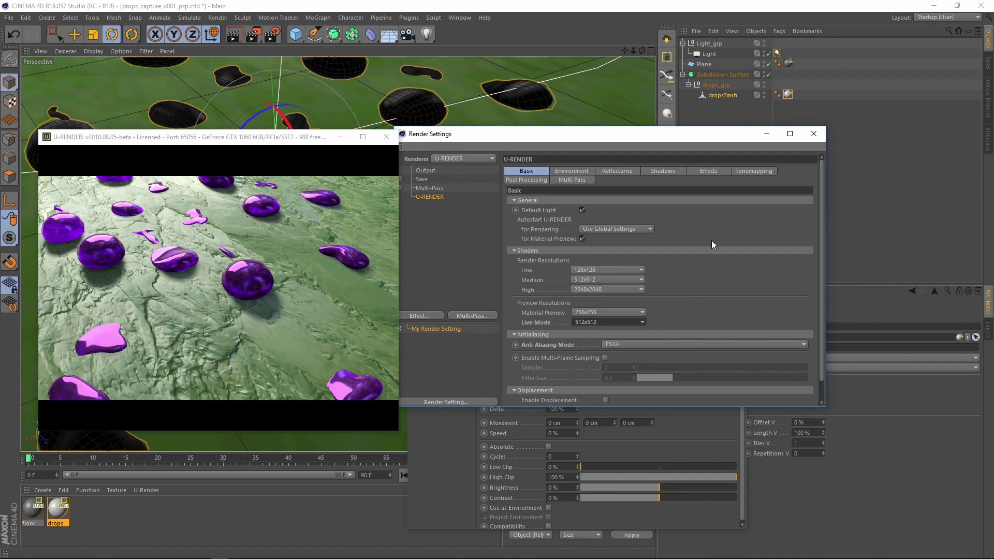
pyautogui.click(766, 135)
pyautogui.keyDown('alt'); pyautogui.moveTo(507, 149); pyautogui.dragTo(479, 145); pyautogui.keyUp('alt')
pyautogui.moveTo(464, 145)
pyautogui.keyDown('alt'); pyautogui.mouseDown()
pyautogui.moveTo(463, 169)
pyautogui.moveTo(450, 150)
pyautogui.mouseUp(); pyautogui.keyUp('alt')
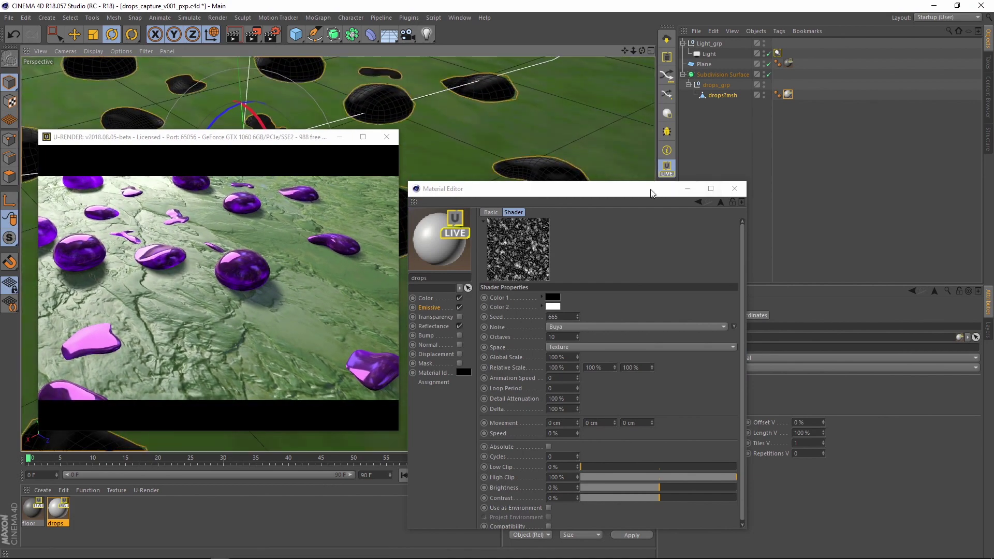
# Step: Close the Material Editor and enlarge the U-RENDER preview window to about 1223 x 762
pyautogui.moveTo(652, 189); pyautogui.dragTo(680, 131)
pyautogui.click(763, 130)
pyautogui.moveTo(401, 433); pyautogui.dragTo(639, 482)
pyautogui.moveTo(372, 130); pyautogui.dragTo(365, 74)
pyautogui.moveTo(487, 77); pyautogui.dragTo(490, 122)
pyautogui.moveTo(377, 105)
pyautogui.keyDown('alt'); pyautogui.mouseDown()
pyautogui.moveTo(393, 86)
pyautogui.moveTo(388, 98)
pyautogui.mouseUp(); pyautogui.keyUp('alt')
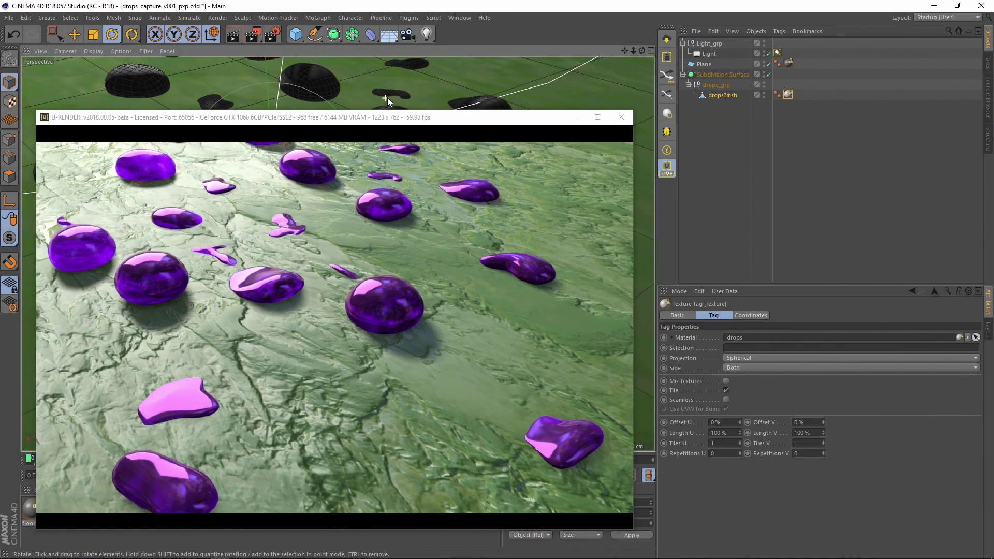
# Step: Enable chromatic aberration with strength 3 and a vignette with about 65% radius in the U-RENDER post-processing settings
pyautogui.click(272, 34)
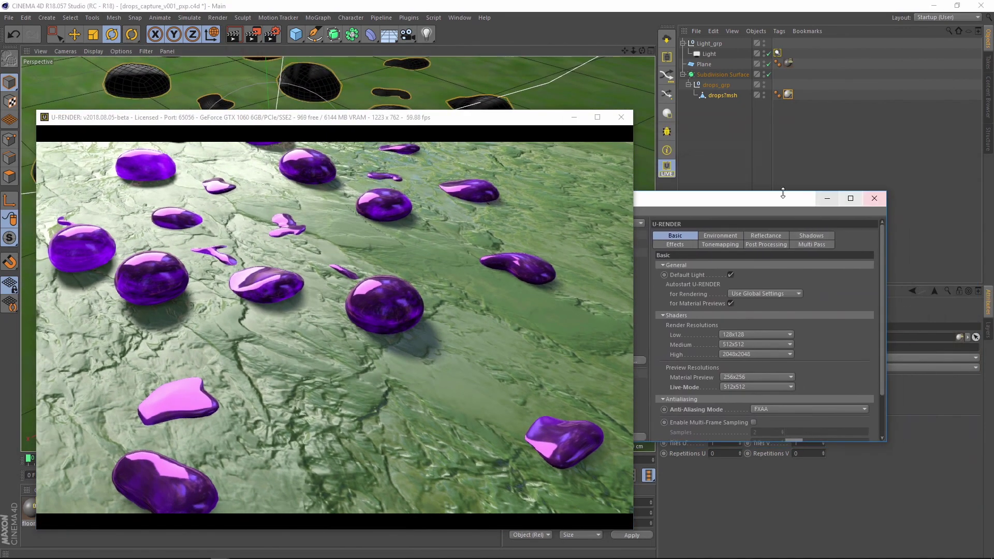
pyautogui.click(837, 181)
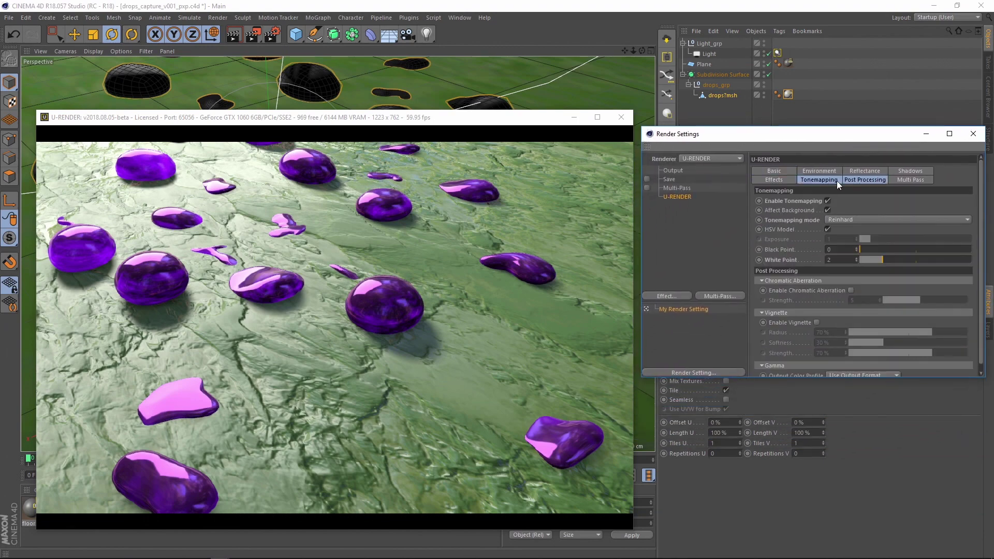
pyautogui.click(864, 178)
pyautogui.click(851, 209)
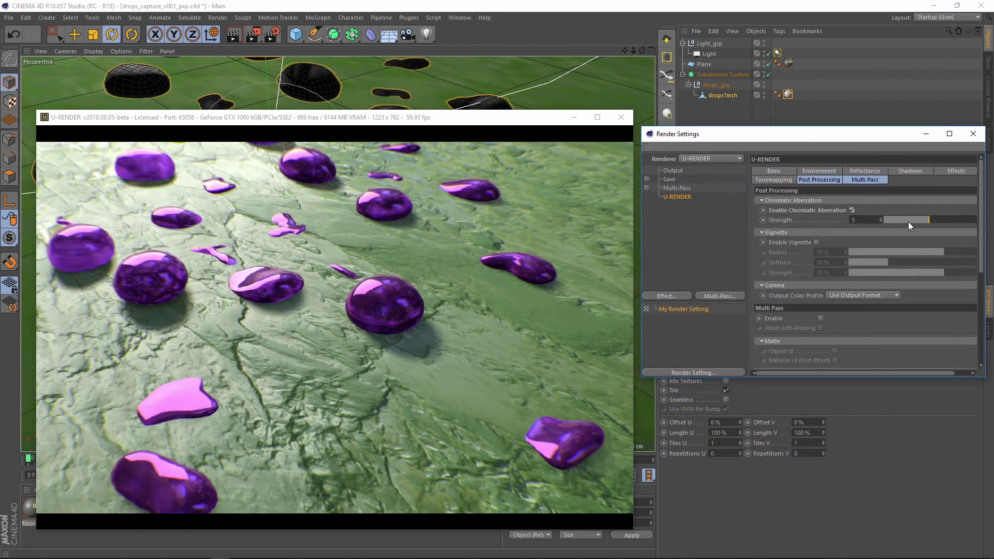
pyautogui.moveTo(925, 220)
pyautogui.mouseDown()
pyautogui.moveTo(945, 219)
pyautogui.moveTo(906, 219)
pyautogui.mouseUp()
pyautogui.click(817, 242)
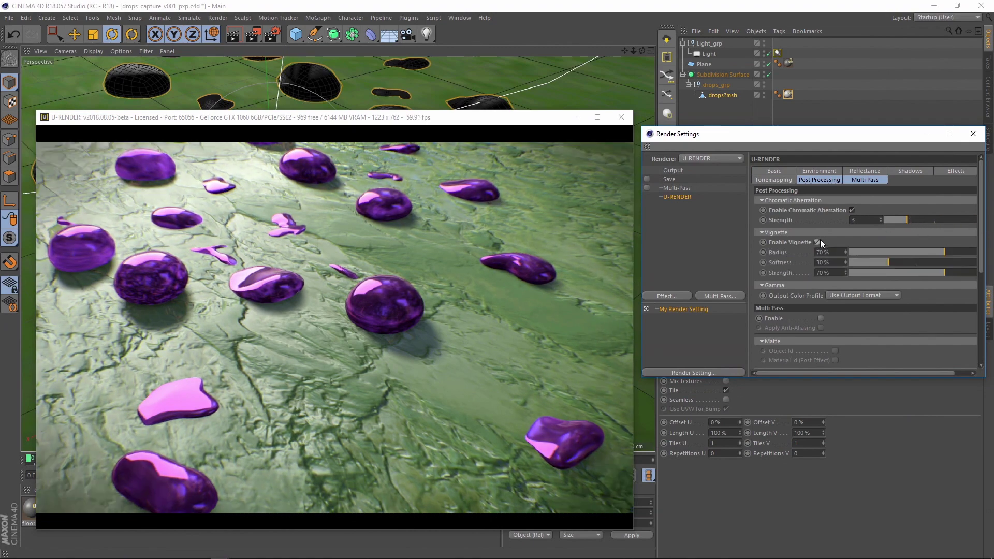
pyautogui.moveTo(955, 250); pyautogui.dragTo(937, 256)
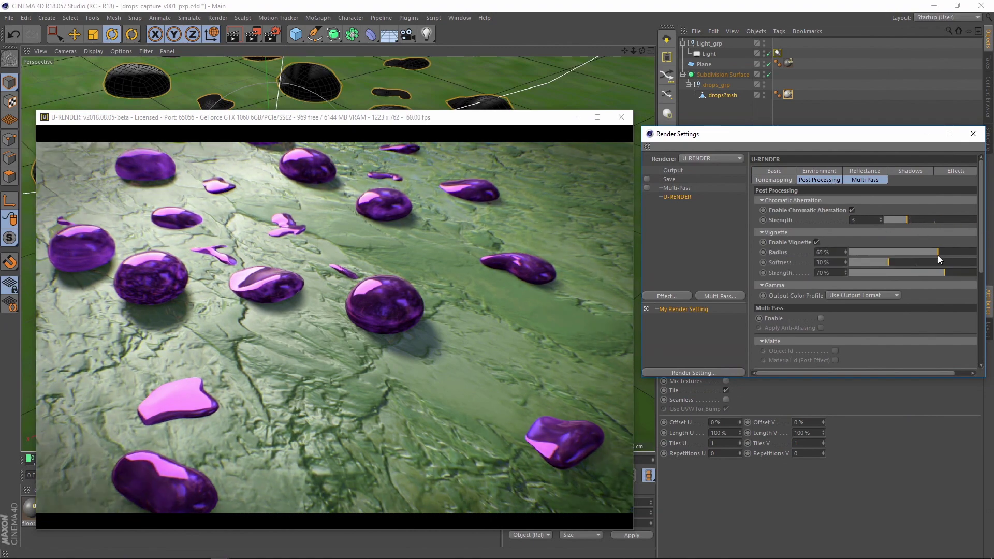
# Step: Enable the Bloom effect with an intensity of 0.3 and compare the render with and without it
pyautogui.click(954, 172)
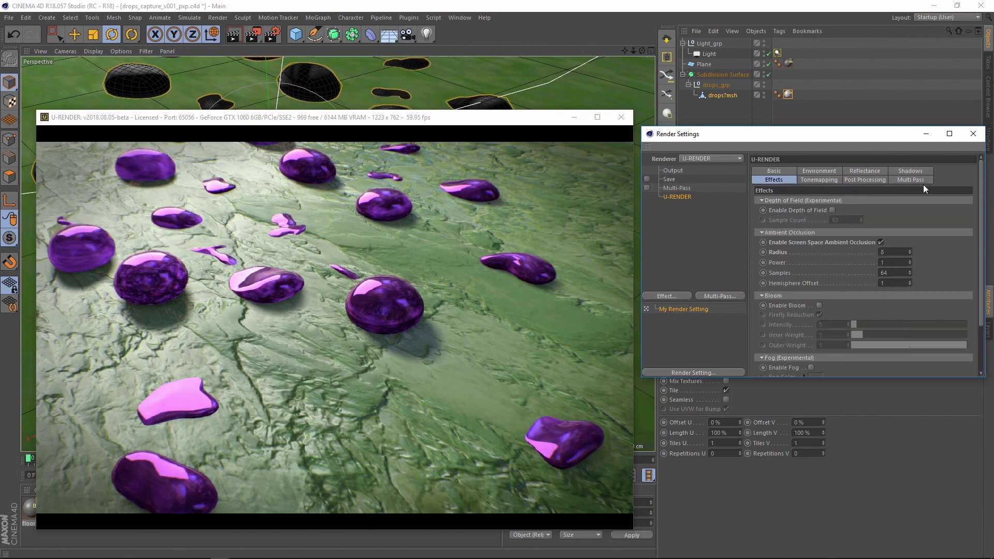
pyautogui.click(818, 305)
pyautogui.moveTo(854, 324); pyautogui.dragTo(835, 325)
pyautogui.scroll(3, 835, 326)
pyautogui.click(820, 305)
pyautogui.click(820, 304)
pyautogui.click(819, 305)
pyautogui.click(819, 306)
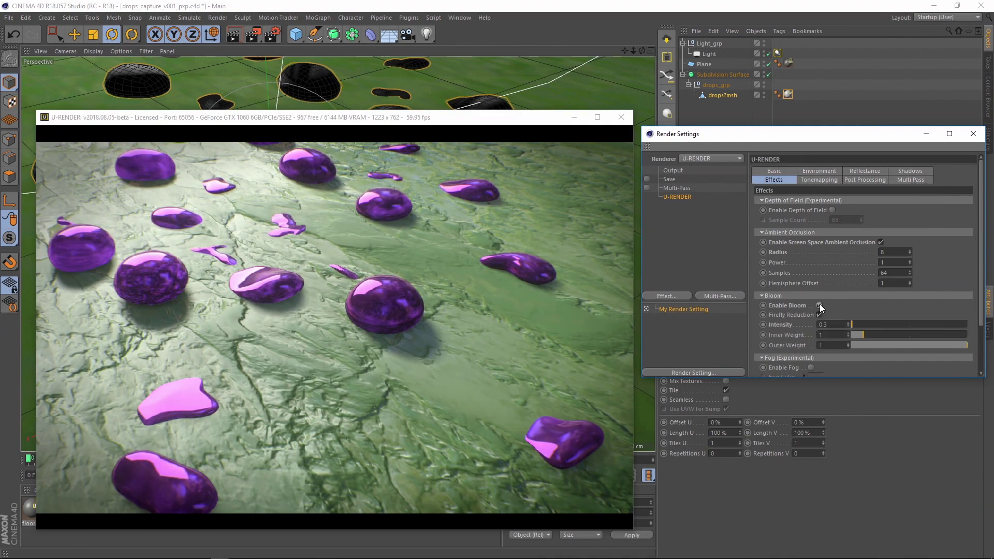
pyautogui.moveTo(883, 137); pyautogui.dragTo(879, 140)
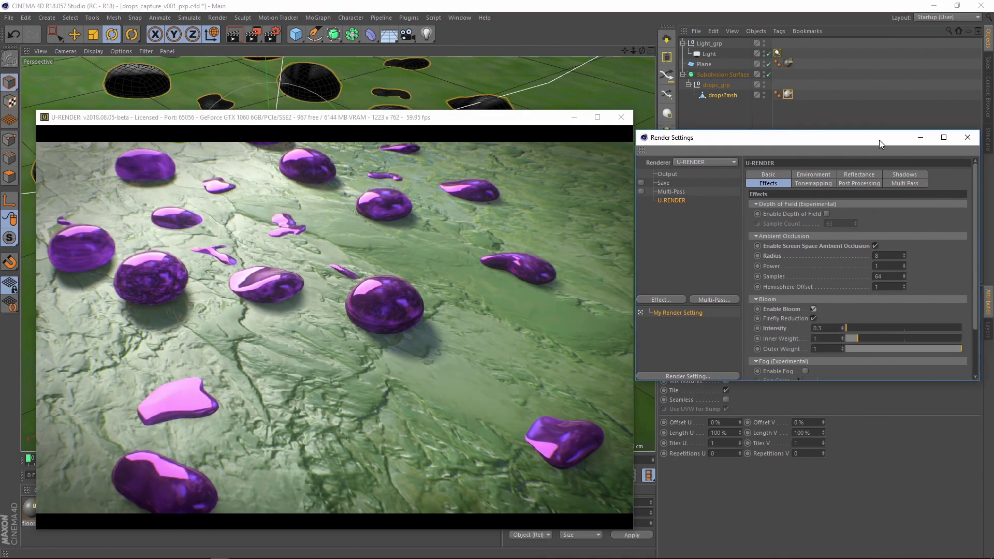
# Step: Enable Multi-Frame Sampling for the U-RENDER antialiasing and close the render settings
pyautogui.click(775, 175)
pyautogui.click(847, 361)
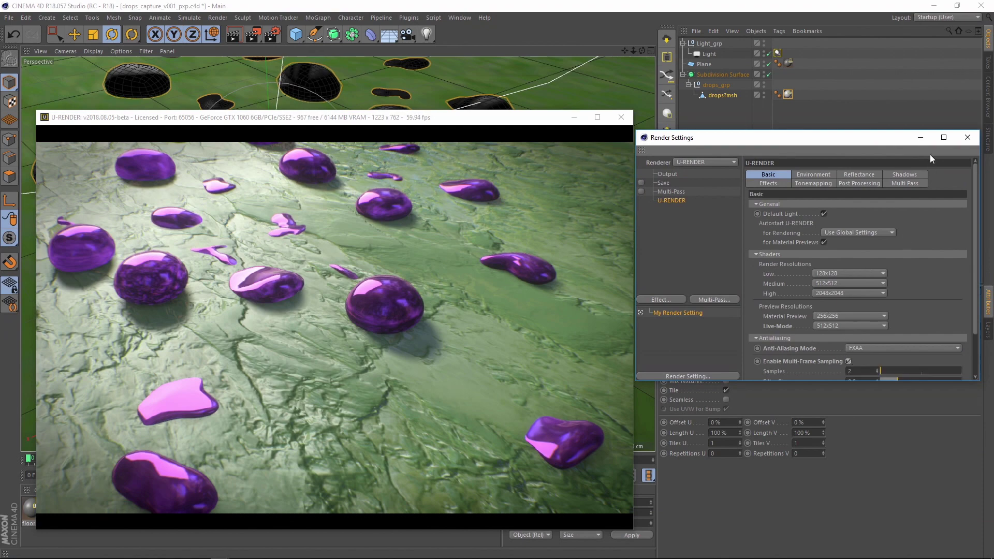
pyautogui.click(967, 137)
pyautogui.keyDown('alt'); pyautogui.moveTo(299, 97); pyautogui.dragTo(285, 95); pyautogui.keyUp('alt')
# Step: Enable Screen Space Reflections in the U-RENDER reflectance settings and close the render settings
pyautogui.click(272, 35)
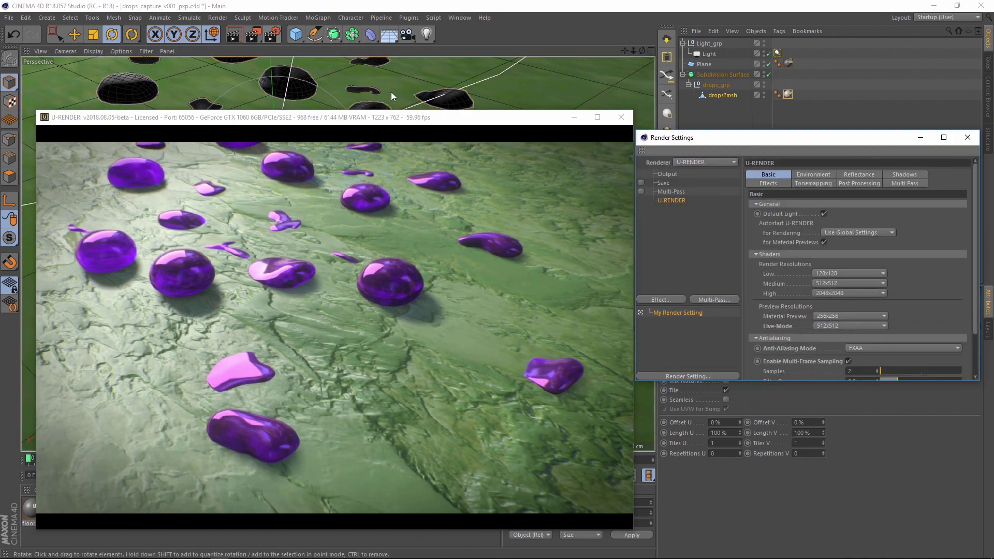
pyautogui.click(857, 175)
pyautogui.click(850, 204)
pyautogui.click(967, 137)
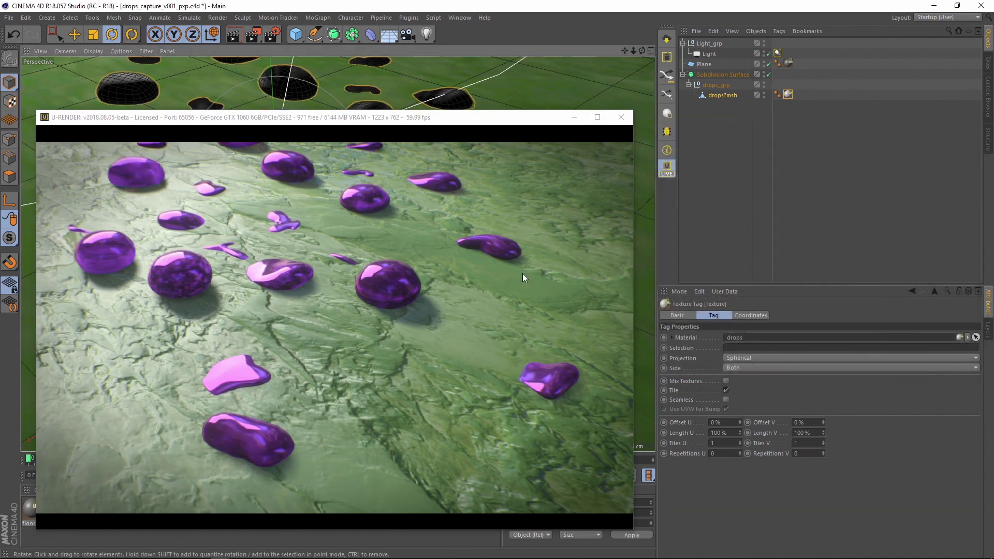
# Step: Shrink the U-RENDER preview window and enable screen space reflections on the drops material with exposure about 2.1
pyautogui.moveTo(635, 531); pyautogui.dragTo(557, 480)
pyautogui.moveTo(363, 119); pyautogui.dragTo(364, 81)
pyautogui.click(57, 511)
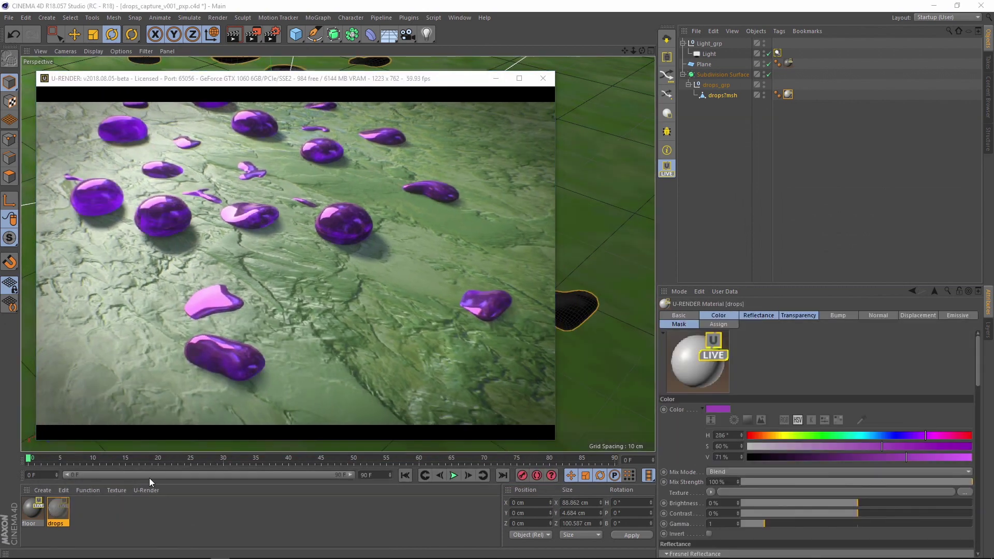
pyautogui.moveTo(576, 88); pyautogui.dragTo(760, 105)
pyautogui.click(615, 242)
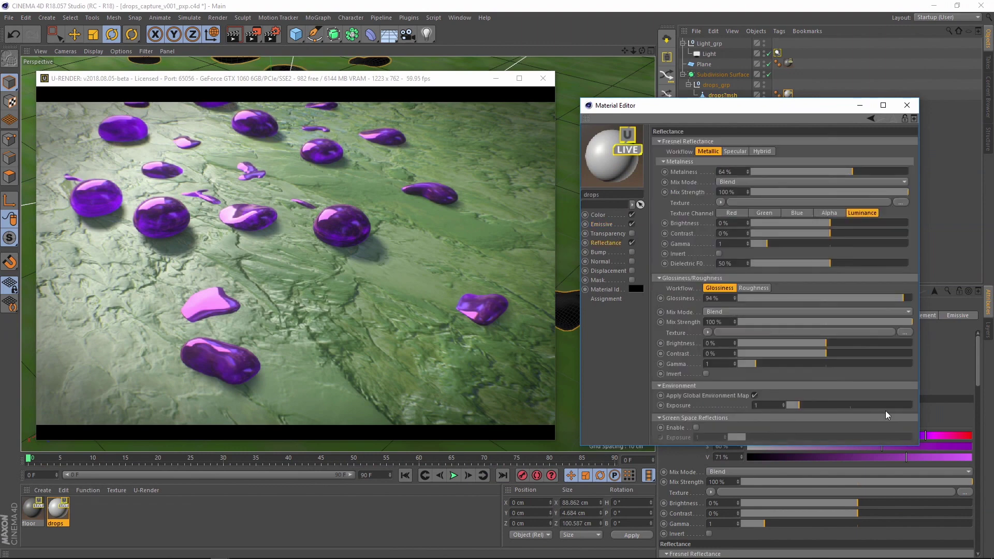
pyautogui.moveTo(748, 437); pyautogui.dragTo(774, 448)
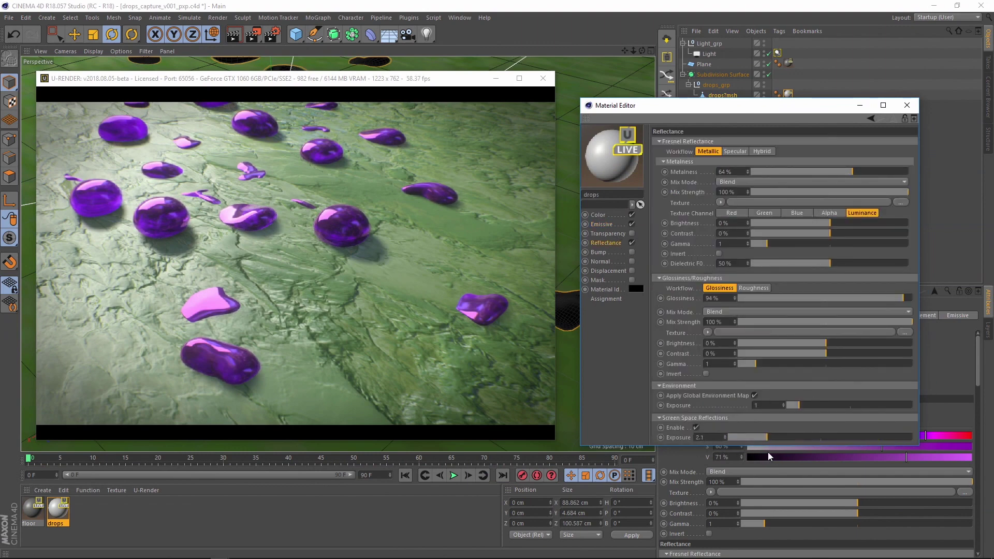
pyautogui.click(696, 427)
pyautogui.click(696, 427)
# Step: Create a camera from a low viewpoint looking across the drops
pyautogui.moveTo(368, 79); pyautogui.dragTo(342, 126)
pyautogui.moveTo(323, 92)
pyautogui.keyDown('alt'); pyautogui.mouseDown()
pyautogui.moveTo(310, 97)
pyautogui.moveTo(352, 92)
pyautogui.moveTo(323, 92)
pyautogui.mouseUp(); pyautogui.keyUp('alt')
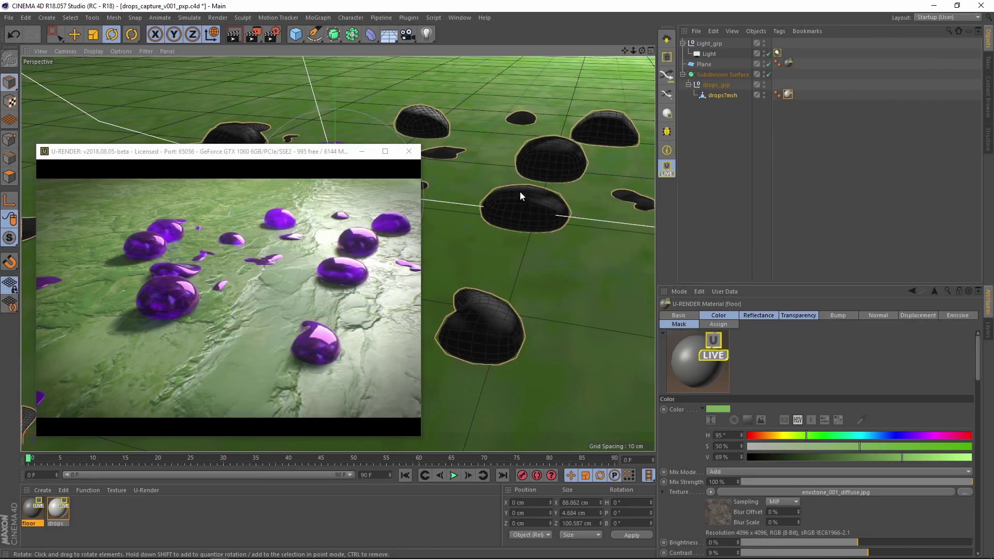
pyautogui.click(47, 18)
pyautogui.moveTo(57, 33)
pyautogui.moveTo(54, 118)
pyautogui.click(97, 119)
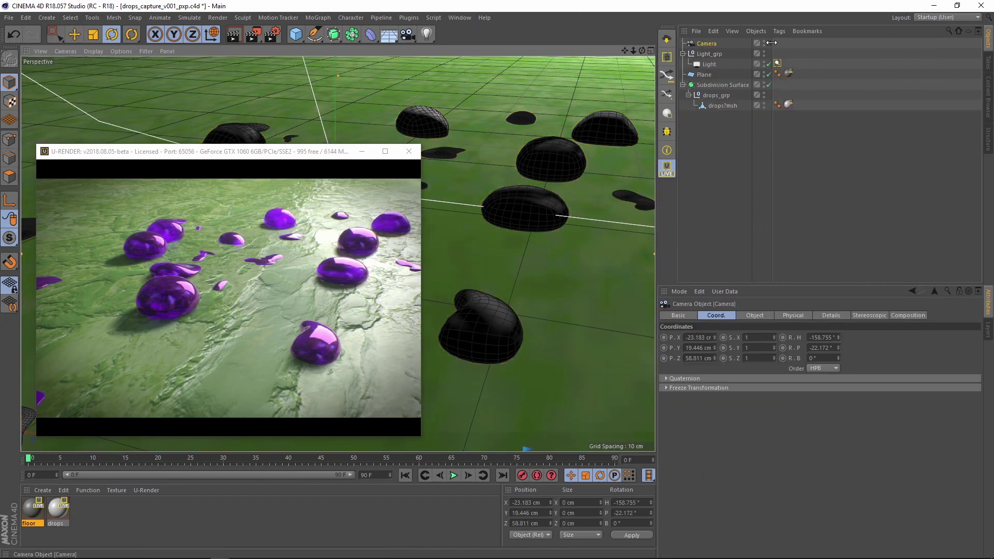
# Step: Add a U-RENDER Camera Tag to the camera and enable its near and far clipping
pyautogui.rightClick(714, 44)
pyautogui.moveTo(785, 150)
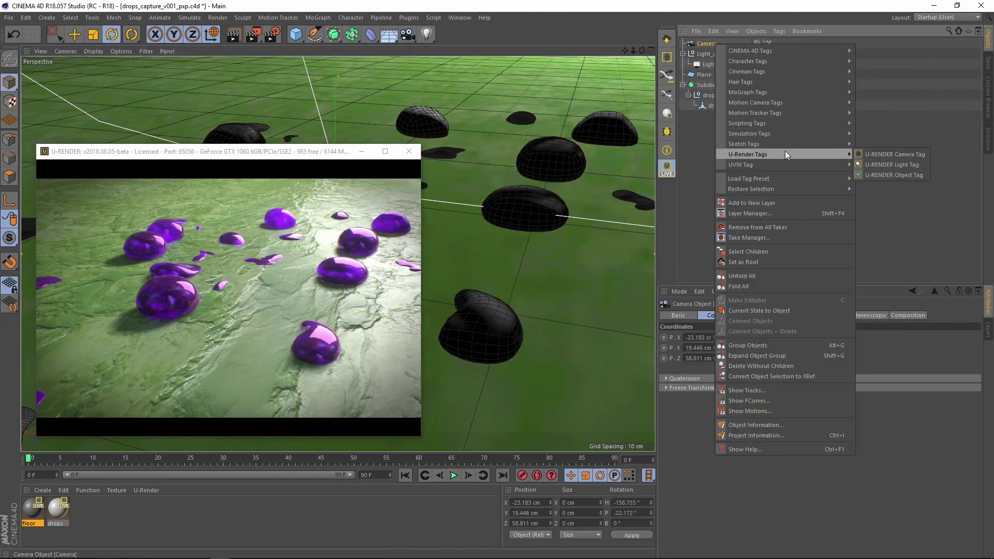
pyautogui.click(871, 152)
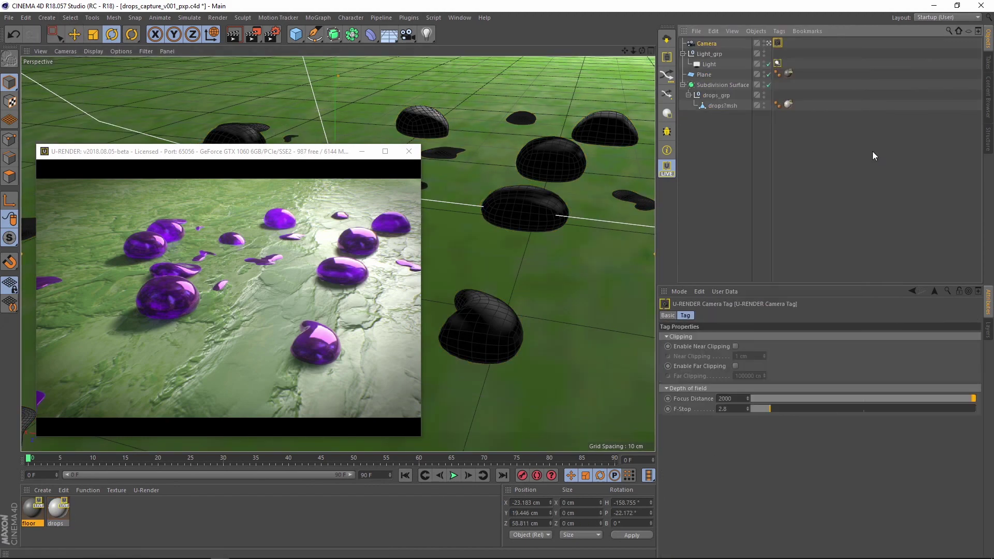
pyautogui.click(735, 345)
pyautogui.click(735, 365)
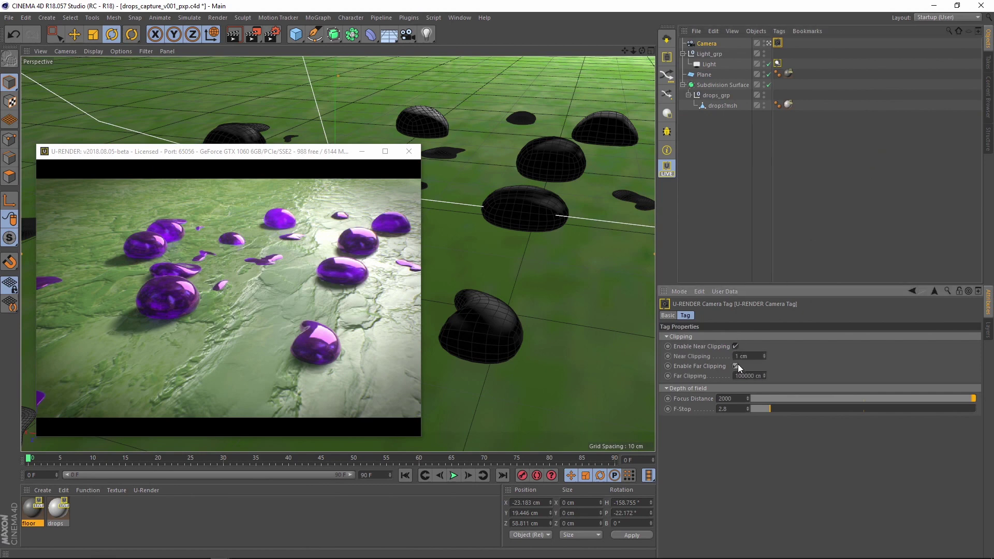
# Step: Enable Depth of Field in the U-RENDER effects settings
pyautogui.click(272, 34)
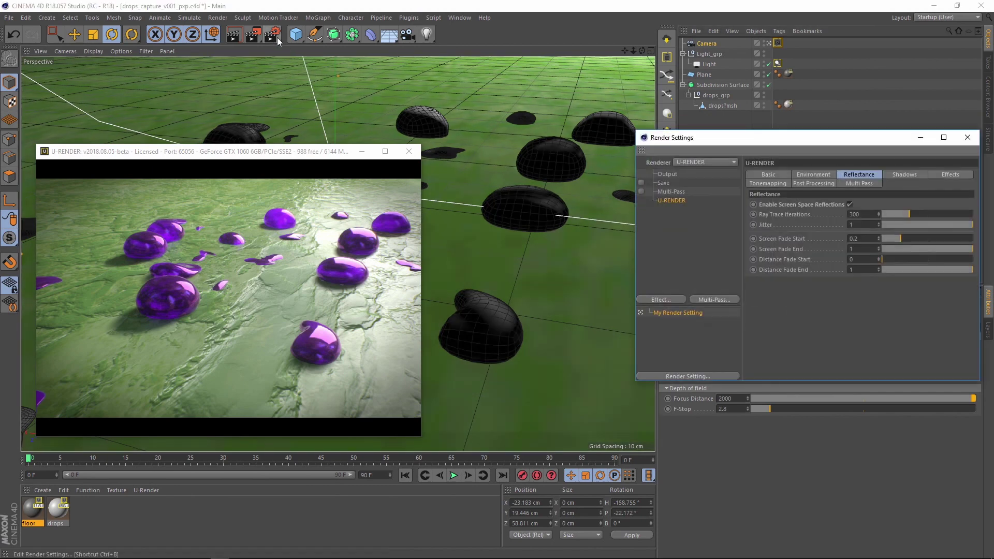
pyautogui.moveTo(869, 138); pyautogui.dragTo(713, 141)
pyautogui.click(788, 176)
pyautogui.click(671, 218)
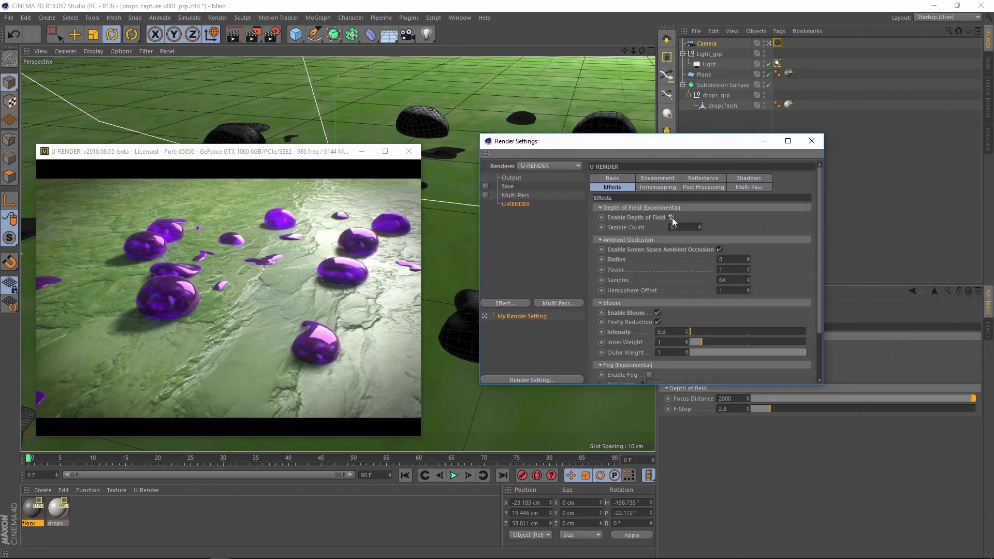
# Step: Put the Render Settings window away and lower the camera tag's Focus Distance to about 660
pyautogui.click(765, 141)
pyautogui.moveTo(973, 398); pyautogui.dragTo(891, 402)
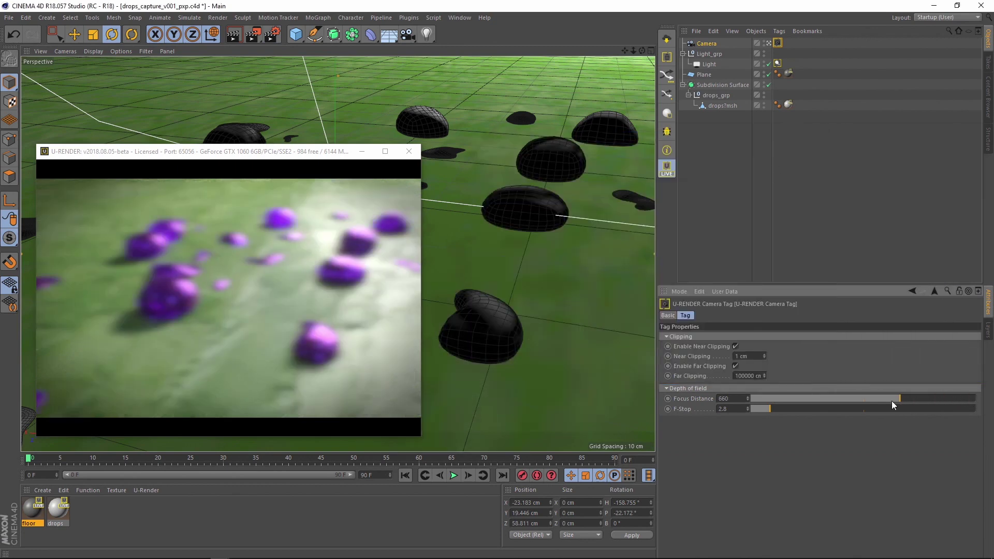
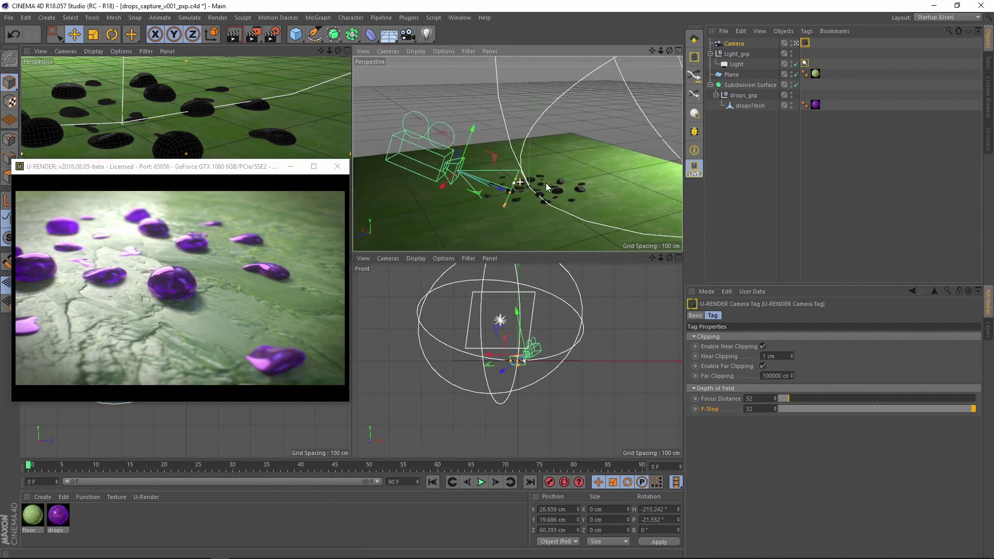
# Step: Create a new U-RENDER material, open it in the Material Editor beside the preview, and name it shadow
pyautogui.click(694, 115)
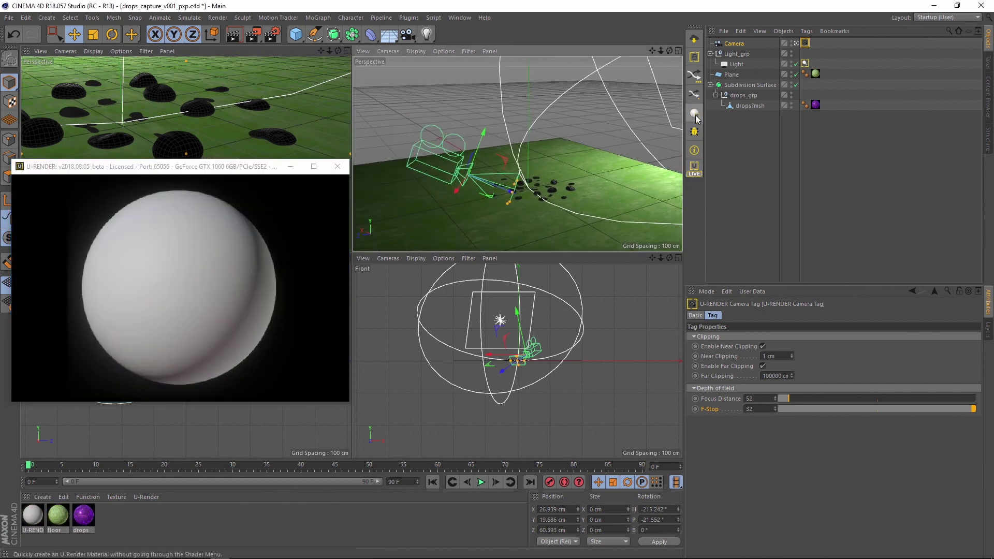
pyautogui.click(36, 514)
pyautogui.doubleClick(38, 514)
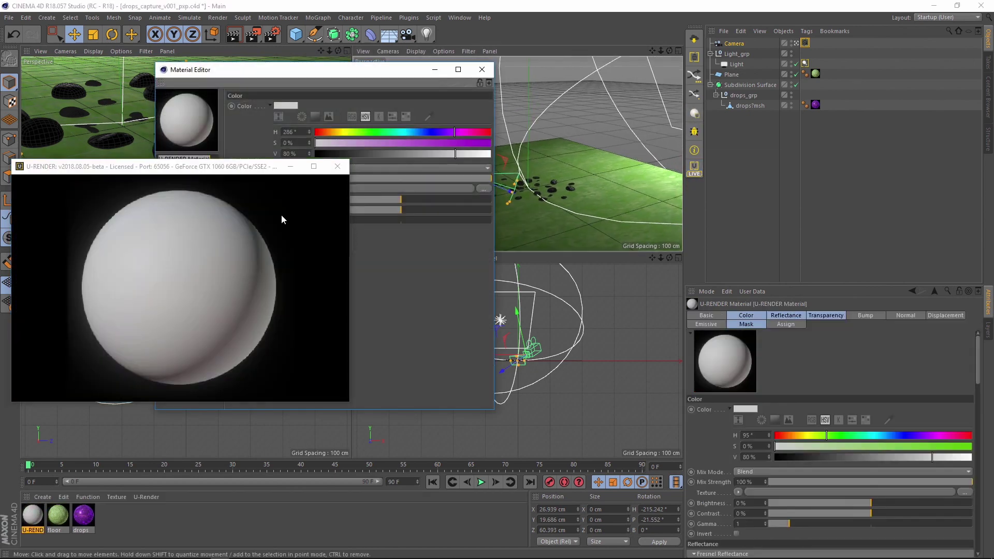
pyautogui.moveTo(302, 81); pyautogui.dragTo(571, 125)
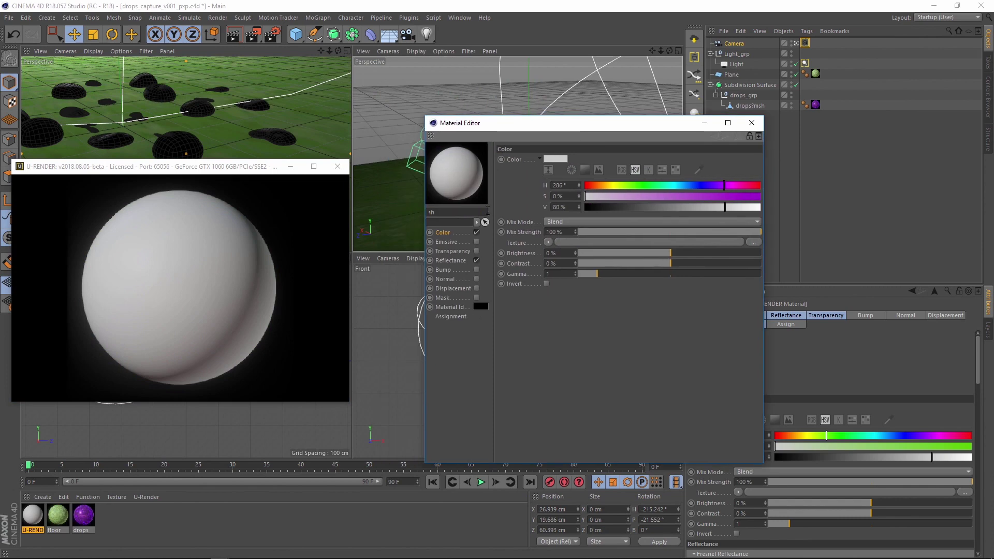
# Step: Disable the shadow material's Reflectance, load EA16y_bill.tif as its Mask texture, use the Alpha channel and test the threshold
pyautogui.click(448, 298)
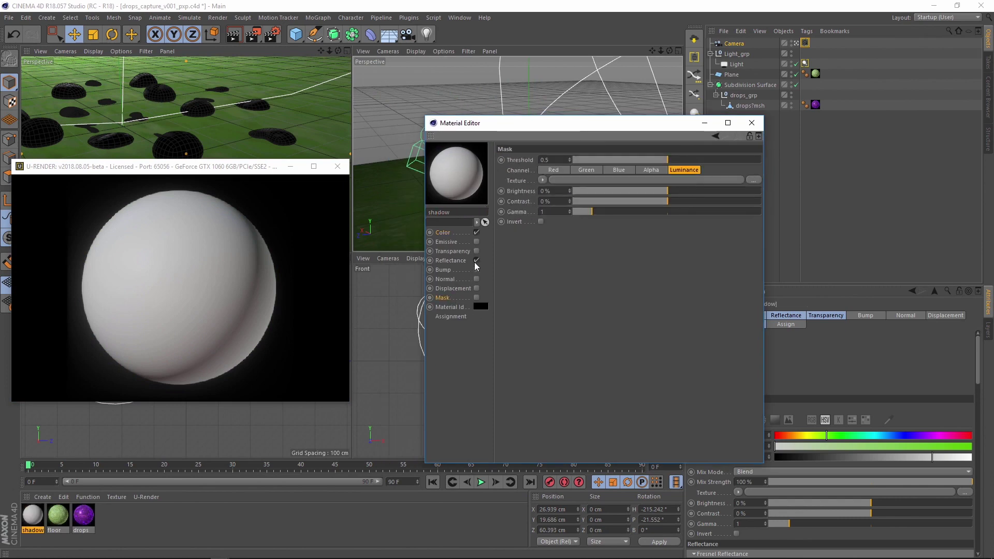
pyautogui.click(753, 180)
pyautogui.doubleClick(621, 158)
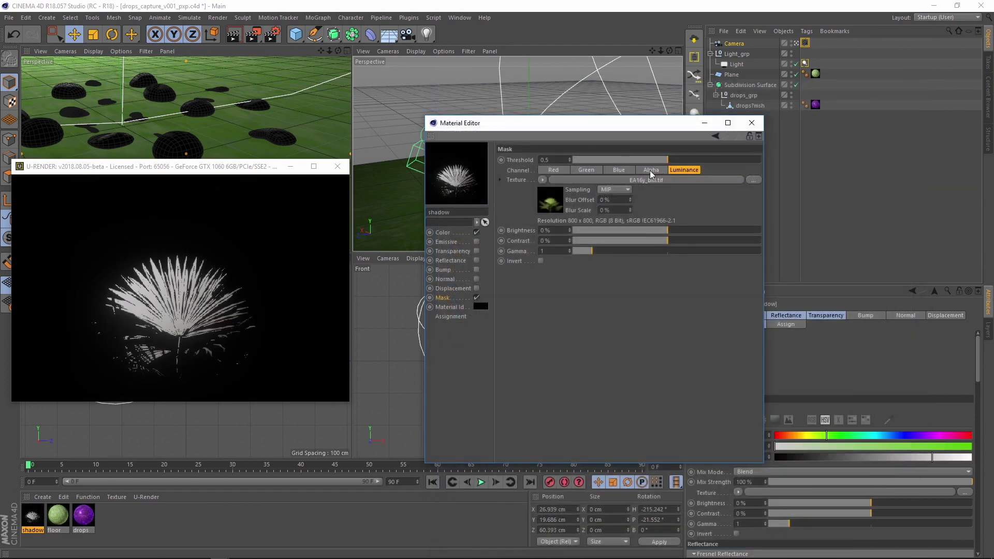
pyautogui.click(650, 170)
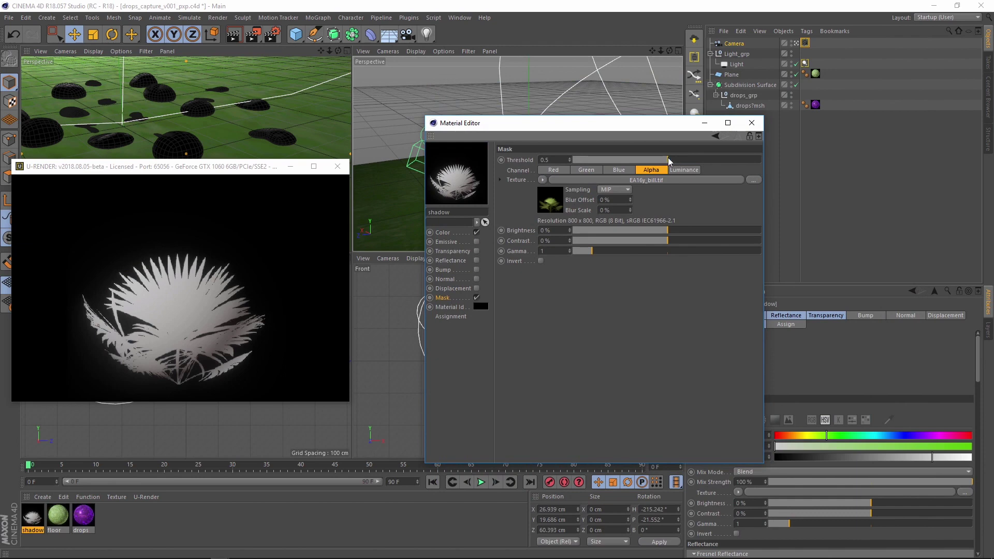
pyautogui.moveTo(732, 162); pyautogui.dragTo(705, 162)
pyautogui.moveTo(629, 164); pyautogui.dragTo(669, 166)
# Step: Darken the shadow material's colour to a value of 20% and close the Material Editor
pyautogui.click(444, 232)
pyautogui.click(619, 206)
pyautogui.click(752, 122)
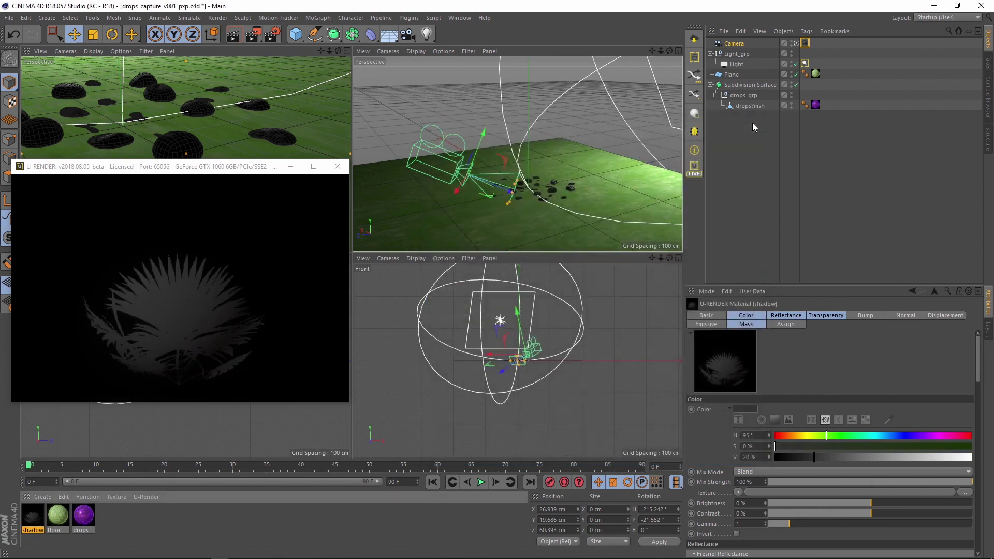
# Step: Add a Plane primitive to the scene and move it to the end of the object hierarchy
pyautogui.click(298, 39)
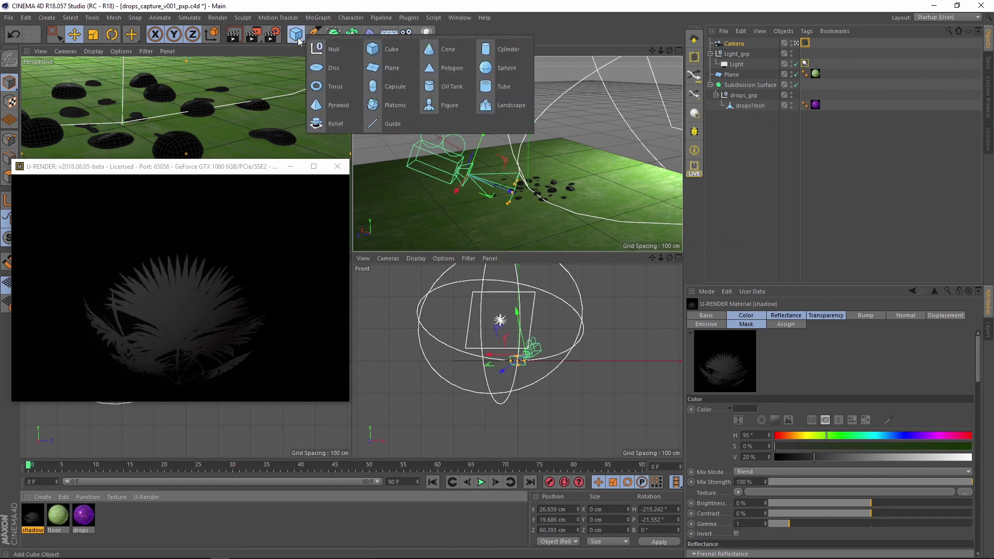
pyautogui.click(389, 67)
pyautogui.moveTo(738, 44); pyautogui.dragTo(738, 136)
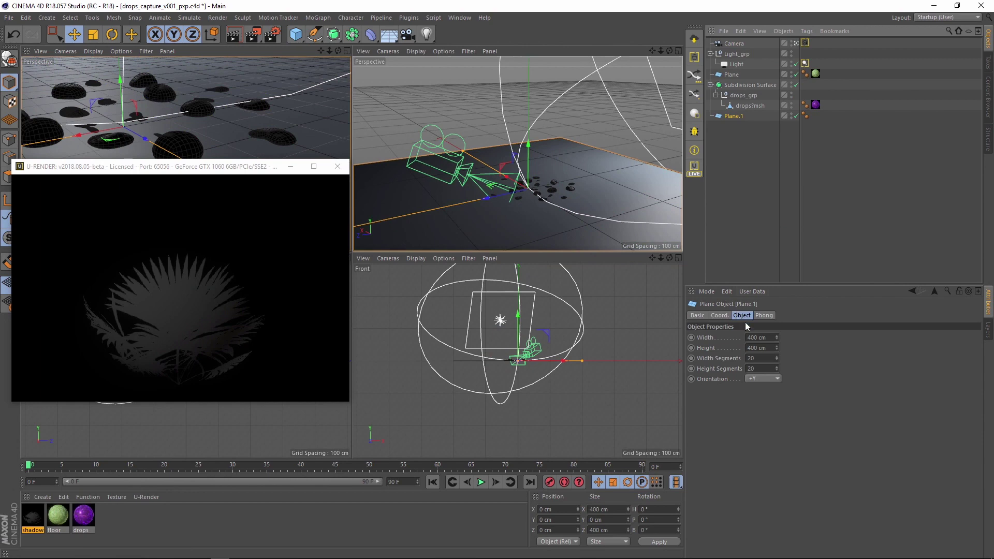
# Step: Set the new plane to 100 by 100 cm with 5 width and 5 height segments, and make it editable
pyautogui.moveTo(771, 335); pyautogui.dragTo(697, 328)
pyautogui.write('100')
pyautogui.press('Tab')
pyautogui.write('100')
pyautogui.press('Tab')
pyautogui.write('5')
pyautogui.press('Tab')
pyautogui.write('5')
pyautogui.press('Return')
pyautogui.press('c')
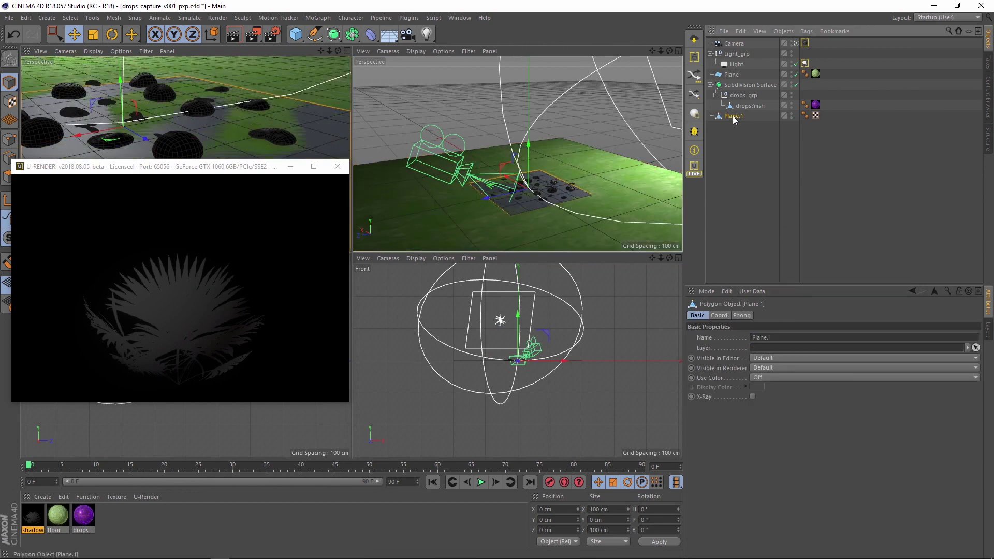
# Step: Rename the editable plane as shadow and apply the shadow material to it
pyautogui.doubleClick(741, 117)
pyautogui.write('s')
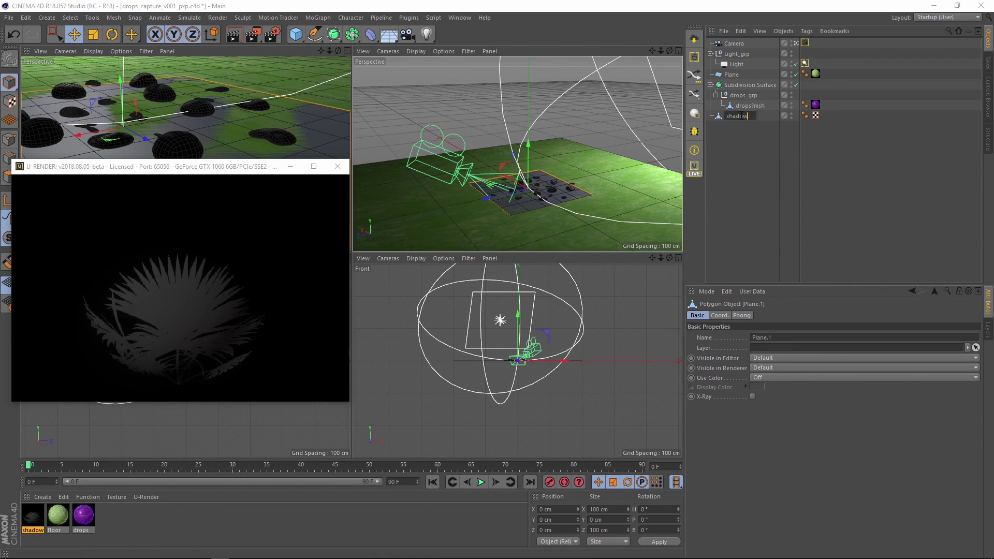
pyautogui.write('hadow')
pyautogui.press('Return')
pyautogui.moveTo(35, 518); pyautogui.dragTo(742, 117)
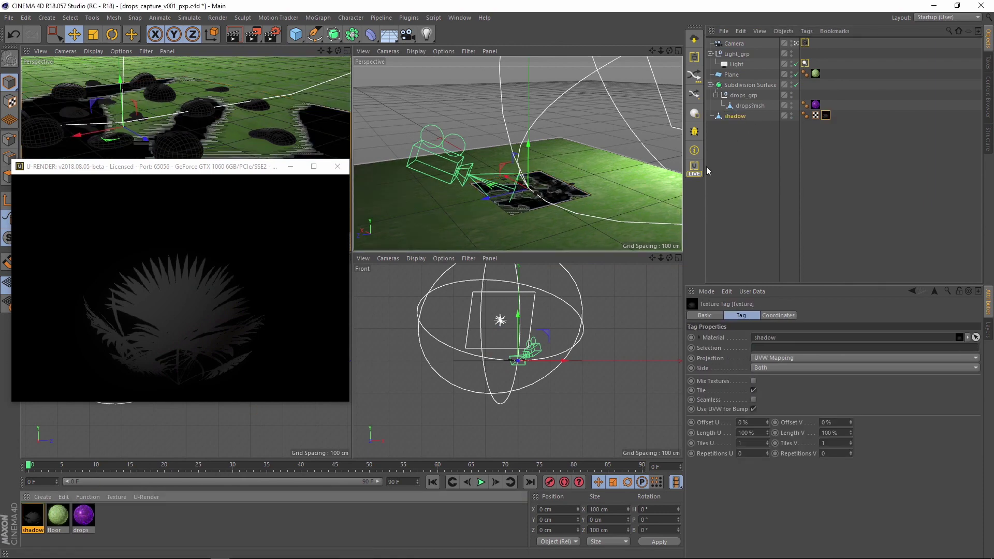
# Step: Raise the shadow plane above the floor and shift it away from the drops
pyautogui.moveTo(529, 144); pyautogui.dragTo(529, 138)
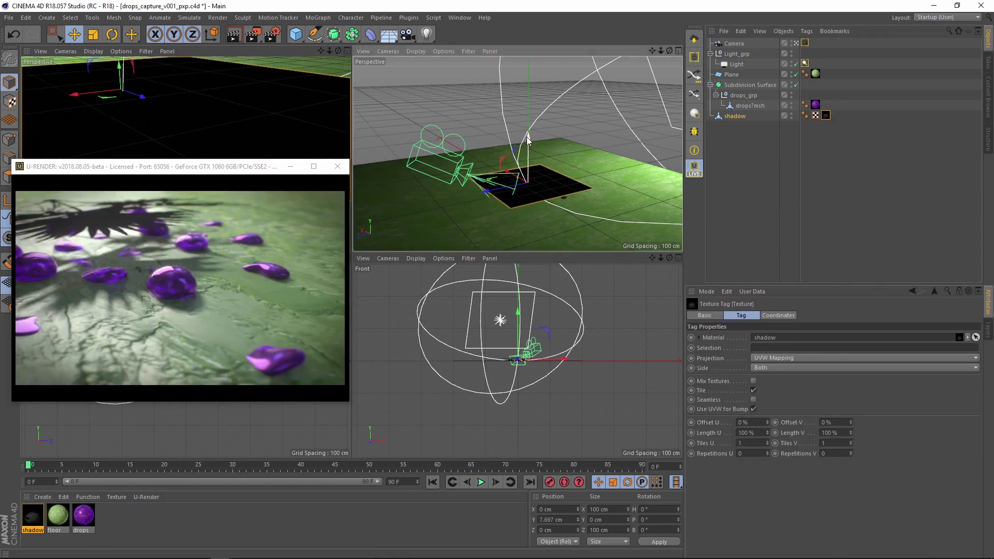
pyautogui.moveTo(489, 193); pyautogui.dragTo(529, 184)
pyautogui.moveTo(570, 129); pyautogui.dragTo(572, 106)
pyautogui.keyDown('alt'); pyautogui.moveTo(538, 156); pyautogui.dragTo(572, 89); pyautogui.keyUp('alt')
pyautogui.scroll(3, 538, 161)
# Step: Tilt the shadow plane to a pitch of about 44° and position it at about X -47, Y 62, Z -105 cm
pyautogui.press('r')
pyautogui.press('e')
pyautogui.moveTo(523, 113)
pyautogui.mouseDown()
pyautogui.moveTo(516, 119)
pyautogui.moveTo(528, 118)
pyautogui.mouseUp()
pyautogui.moveTo(581, 83); pyautogui.dragTo(586, 69)
pyautogui.moveTo(562, 83); pyautogui.dragTo(594, 61)
pyautogui.keyDown('alt'); pyautogui.moveTo(594, 61); pyautogui.dragTo(579, 84, button='middle'); pyautogui.keyUp('alt')
pyautogui.moveTo(527, 115); pyautogui.dragTo(547, 125)
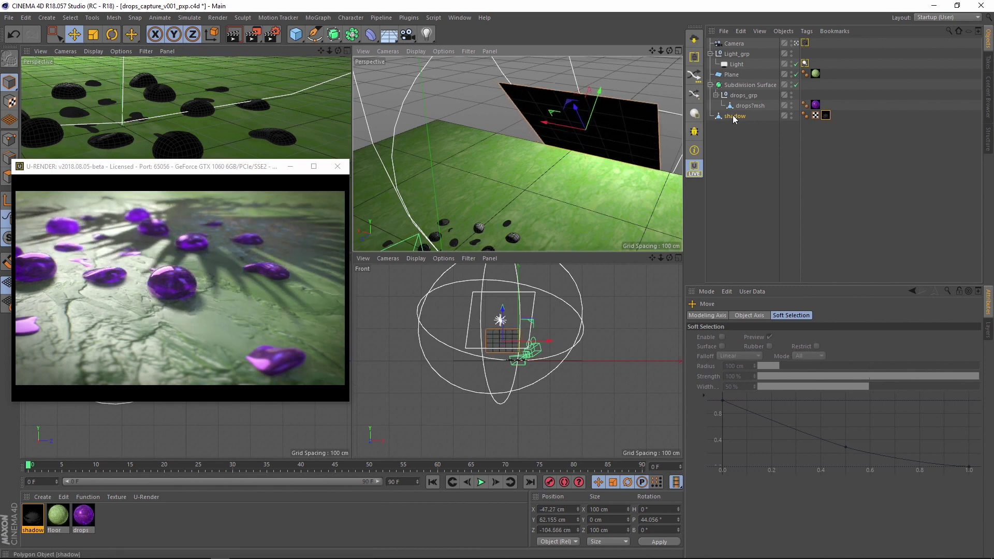
# Step: Duplicate the shadow plane, offset the copy sideways, and rotate it to about 42° pitch and 6.5° bank for overlapping leaf shadows
pyautogui.keyDown('ctrl'); pyautogui.moveTo(733, 116); pyautogui.dragTo(733, 125); pyautogui.keyUp('ctrl')
pyautogui.moveTo(544, 123); pyautogui.dragTo(502, 117)
pyautogui.press('r')
pyautogui.moveTo(542, 144); pyautogui.dragTo(521, 128)
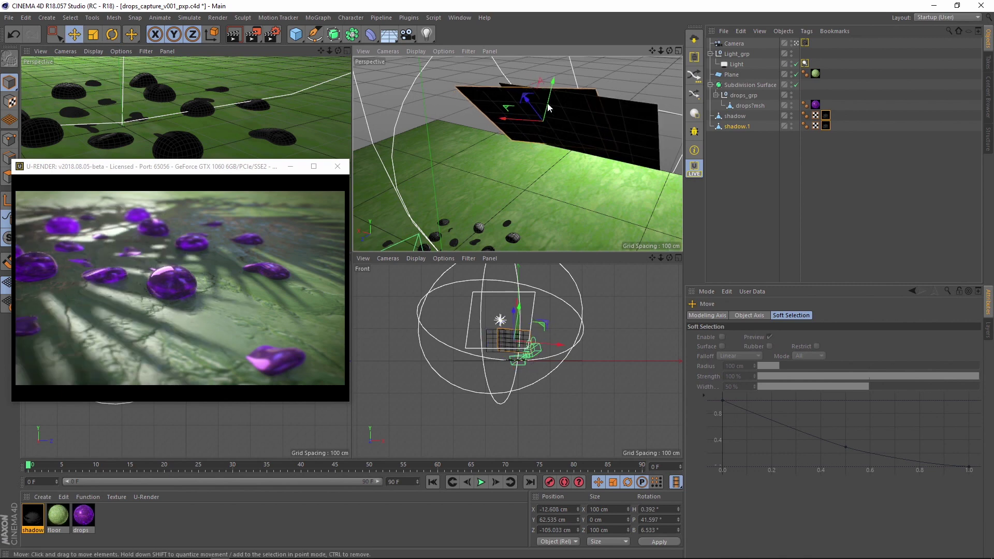
pyautogui.moveTo(527, 100); pyautogui.dragTo(529, 111)
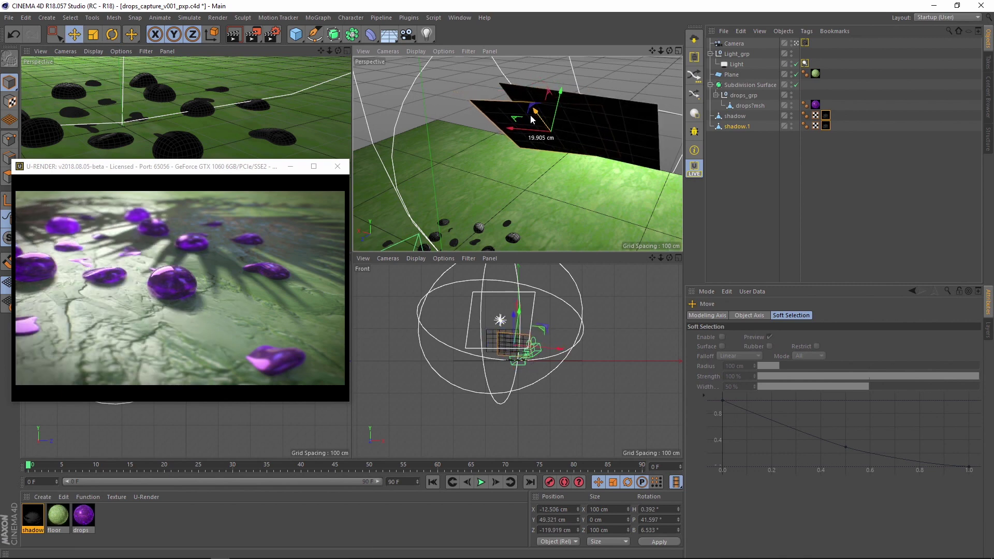
# Step: Reframe the camera closer to the drops and briefly check the render settings
pyautogui.scroll(5, 176, 153)
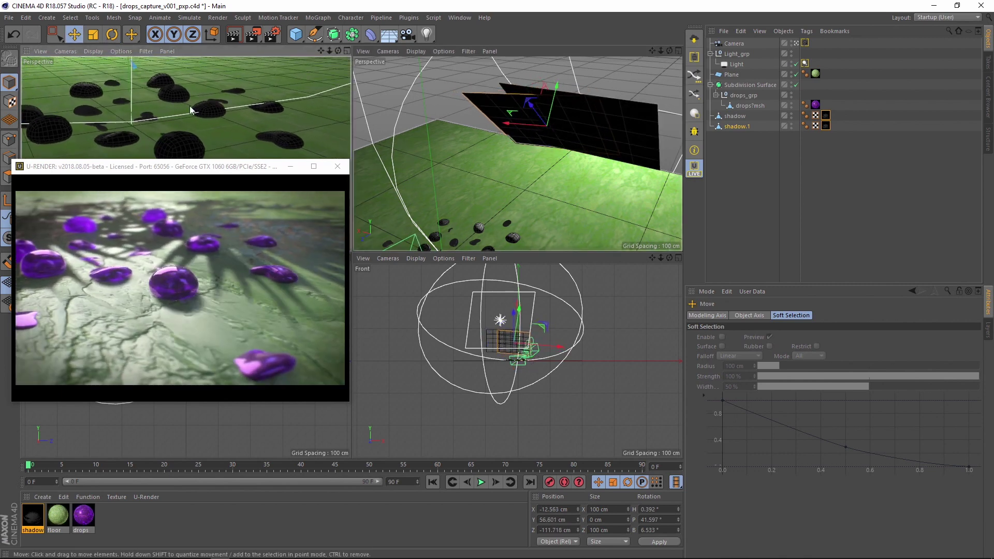
pyautogui.click(279, 37)
pyautogui.click(812, 141)
pyautogui.scroll(5, 155, 134)
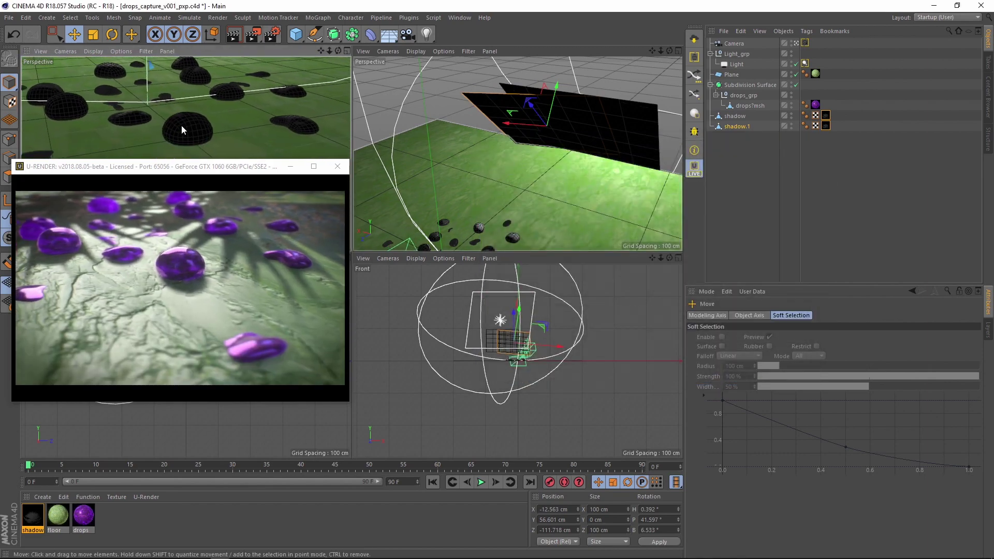
pyautogui.scroll(3, 173, 130)
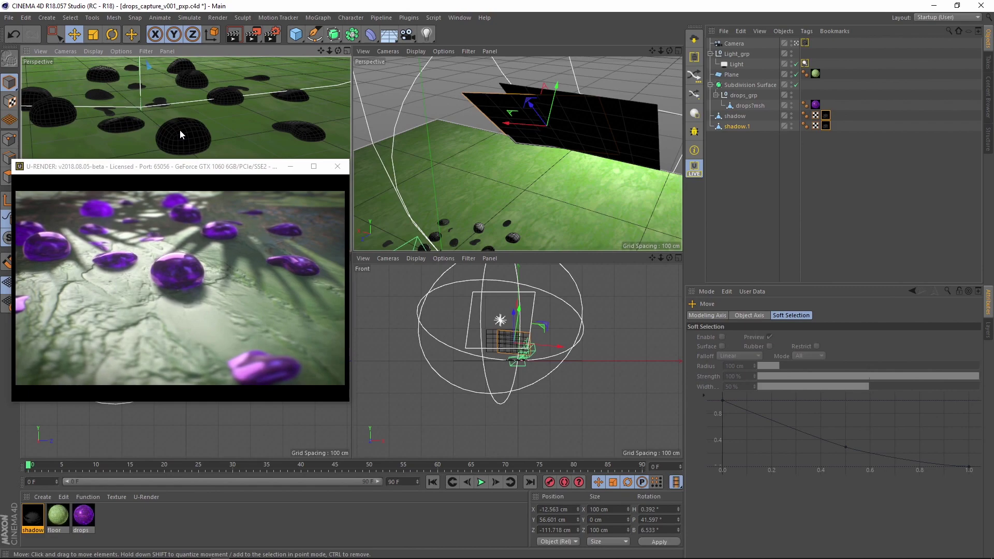